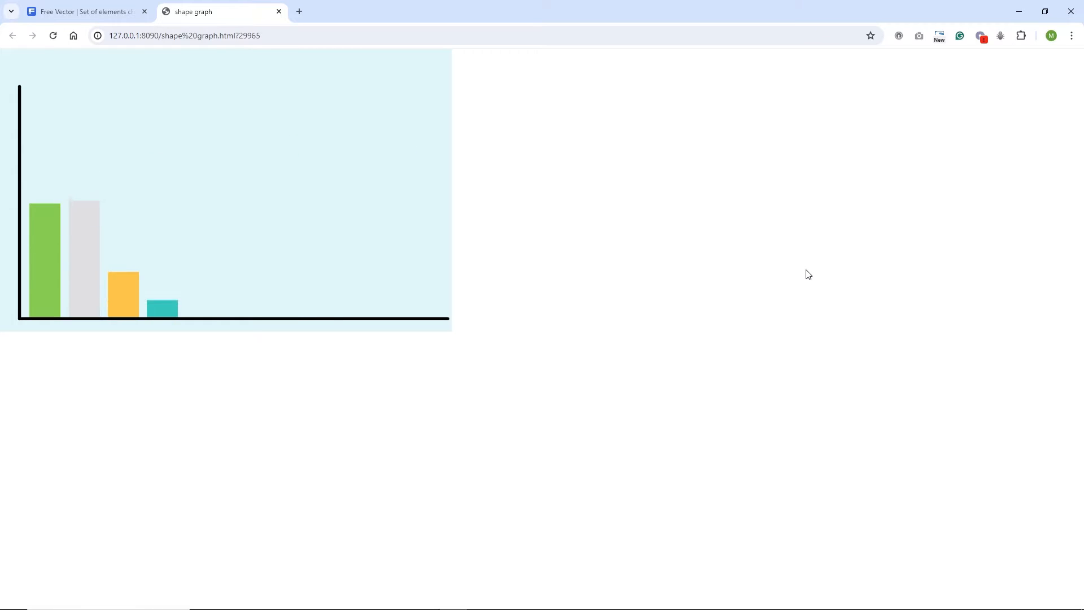
Switch to the 'Free Vector' Freepik tab for the infographic chart set
{"action": "left_click", "coordinate": [83, 13]}
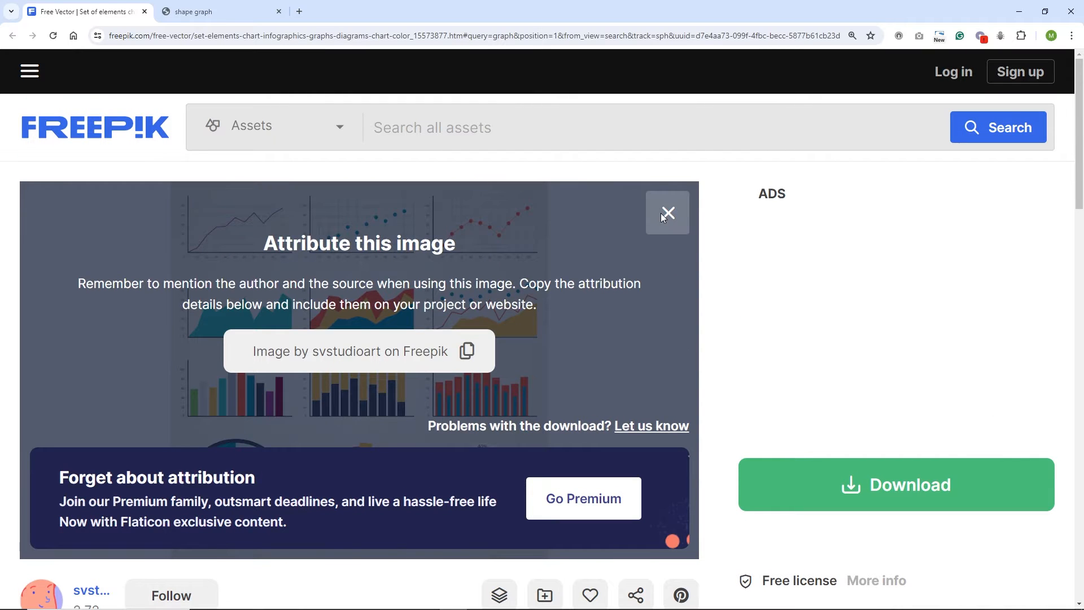
Dismiss the attribution notice, extract the chart zip here, and open Infographics_004.eps in Illustrator
{"action": "left_click", "coordinate": [668, 213]}
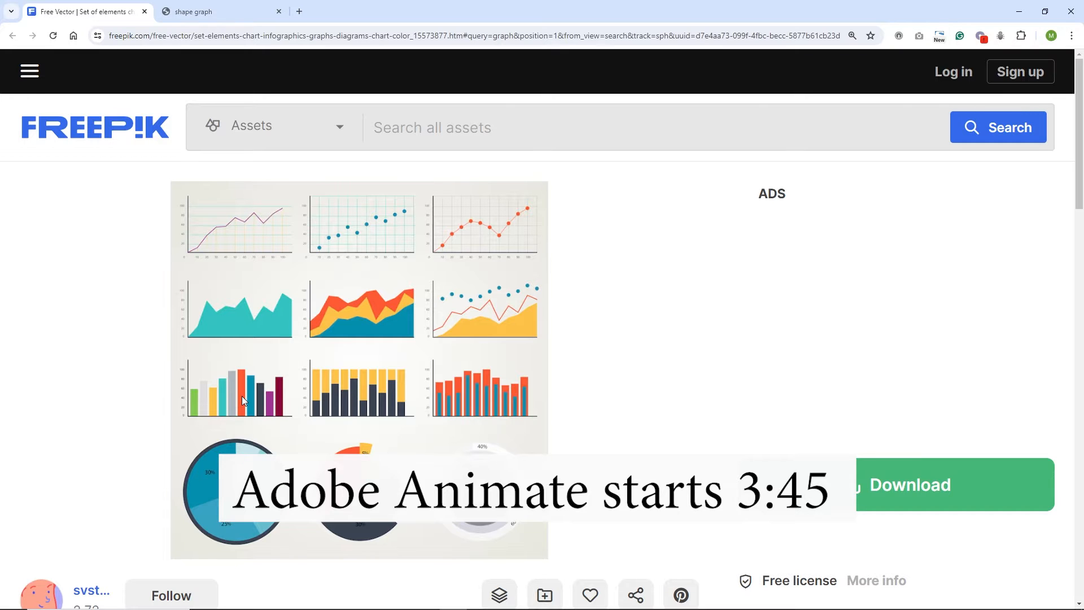
{"action": "left_click", "coordinate": [261, 599]}
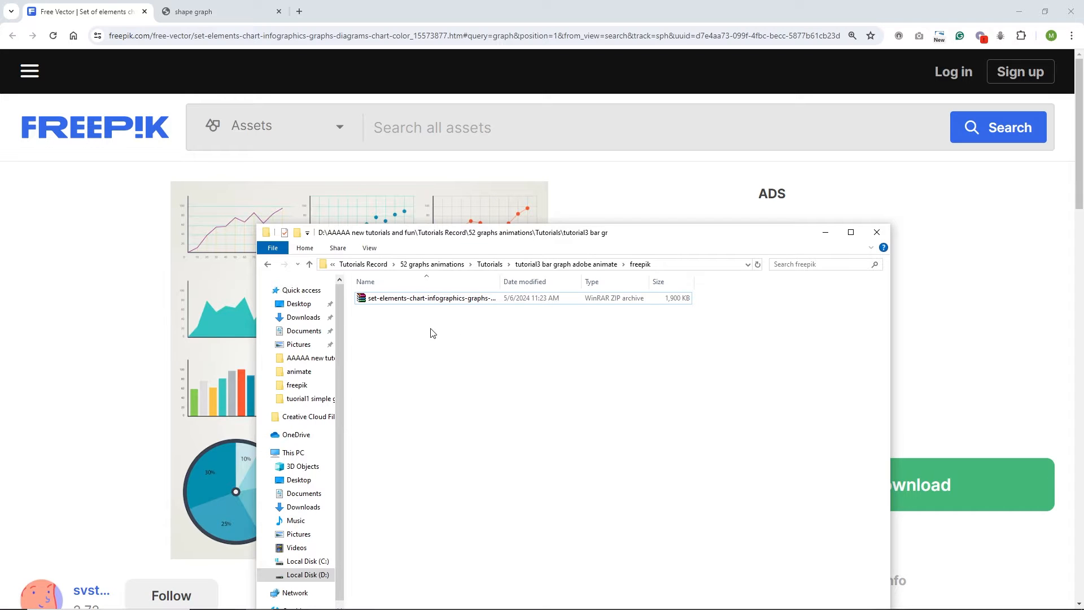
{"action": "right_click", "coordinate": [389, 300]}
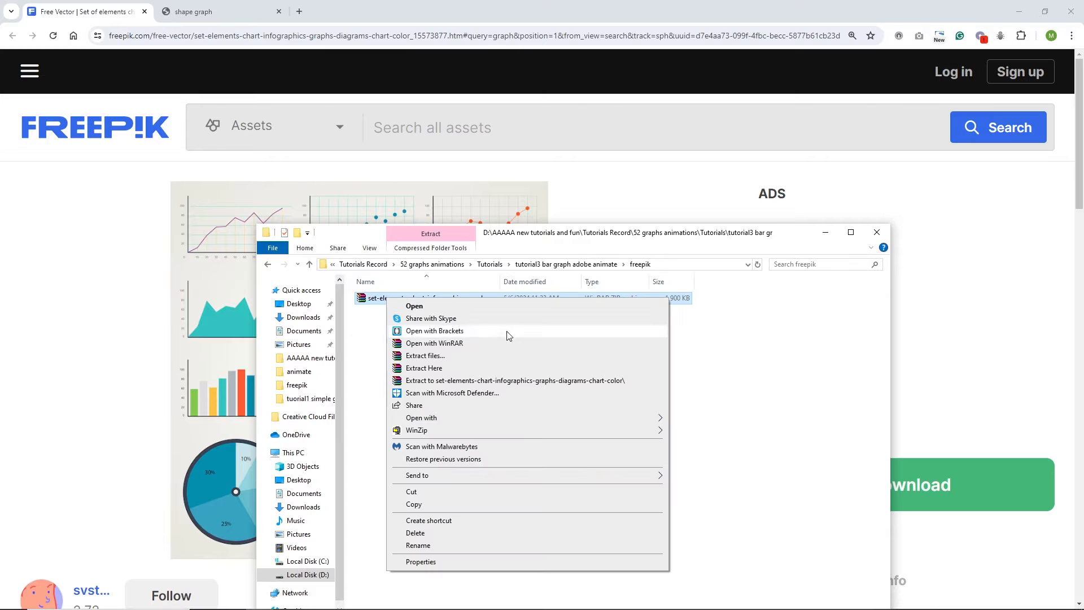
{"action": "left_click", "coordinate": [432, 368]}
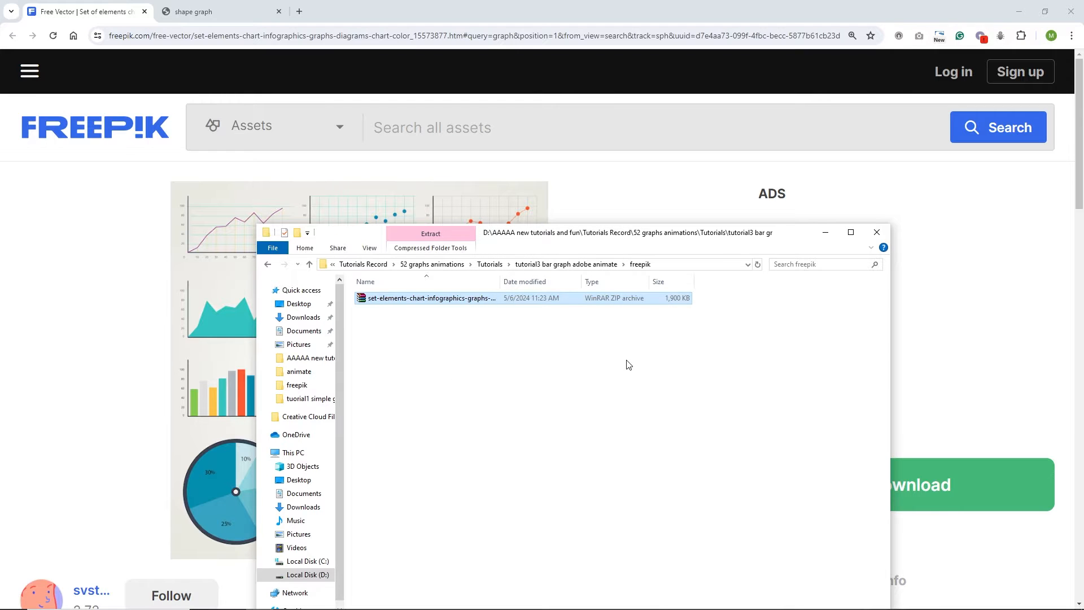
{"action": "double_click", "coordinate": [398, 298]}
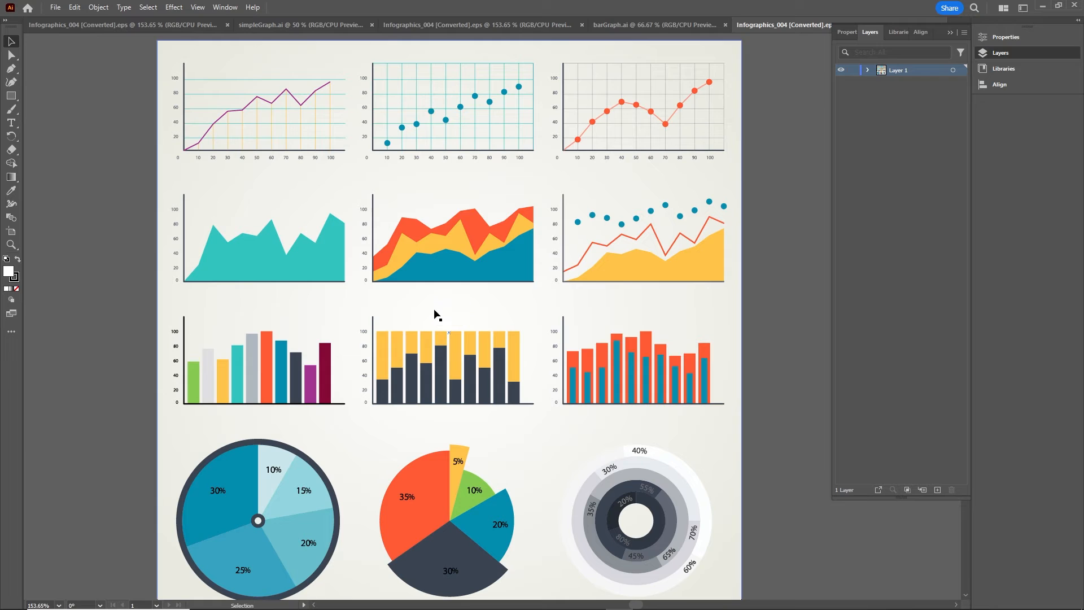
Close barGraph.ai, simpleGraph.ai and duplicate Infographics_004 tabs, collapse the panels, and start a new document
{"action": "left_click", "coordinate": [726, 25]}
{"action": "left_click", "coordinate": [599, 25]}
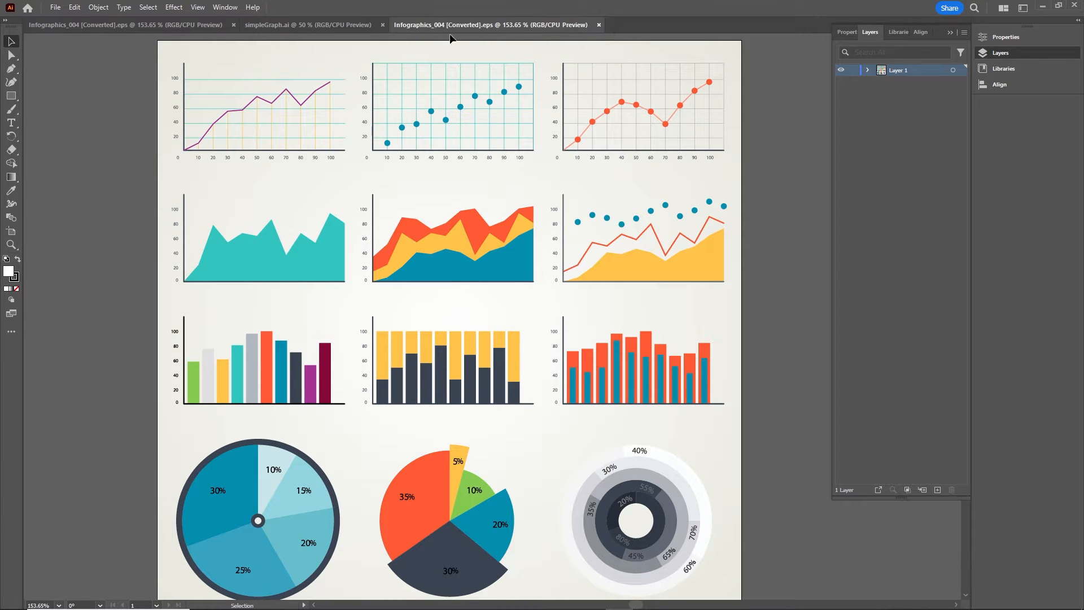
{"action": "left_click", "coordinate": [382, 24]}
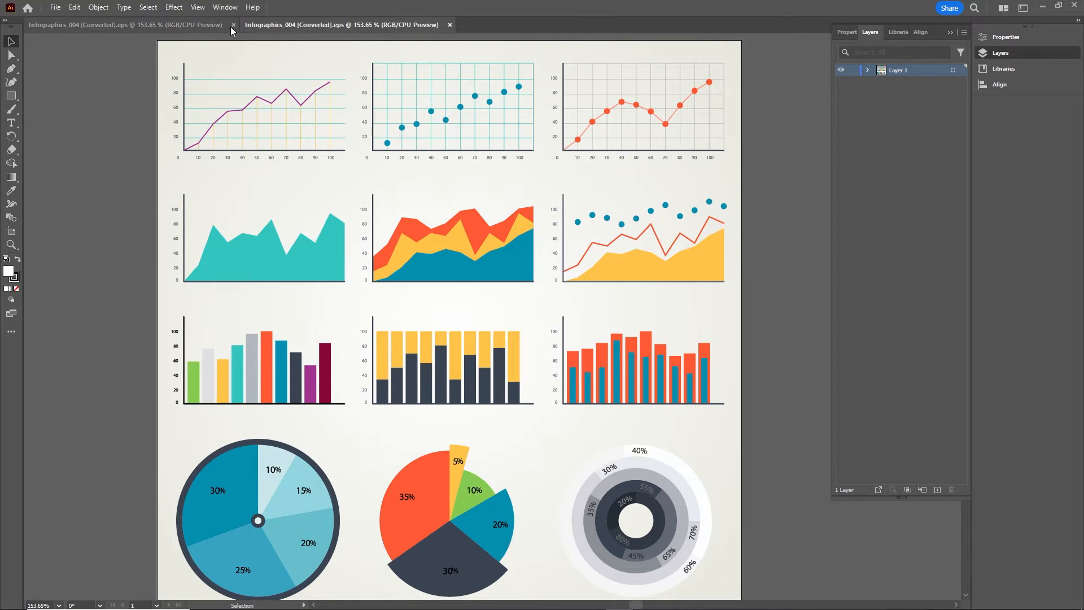
{"action": "left_click", "coordinate": [449, 25]}
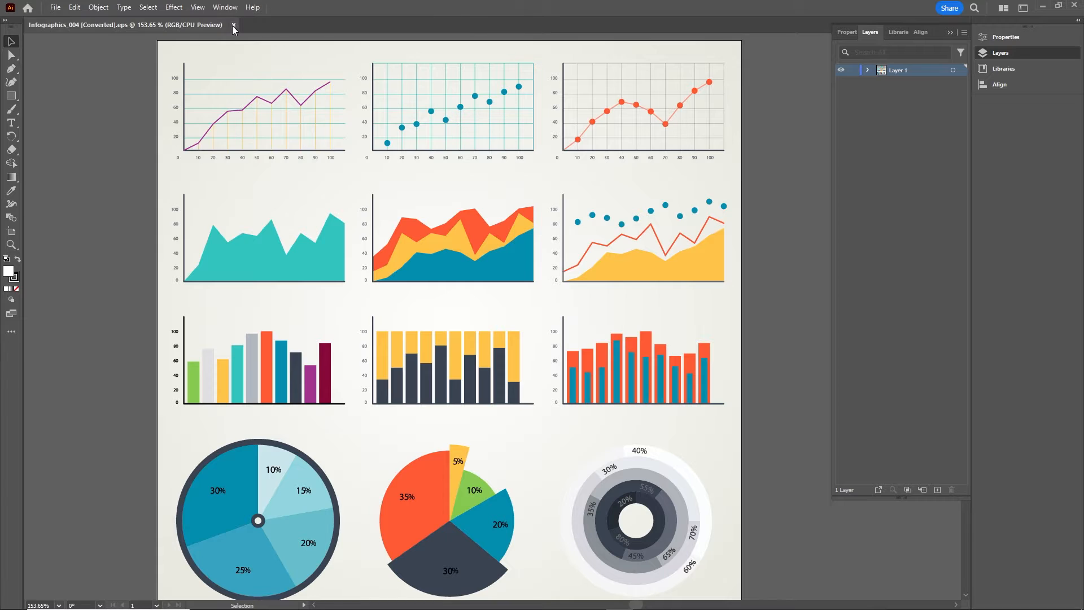
{"action": "left_click", "coordinate": [950, 32]}
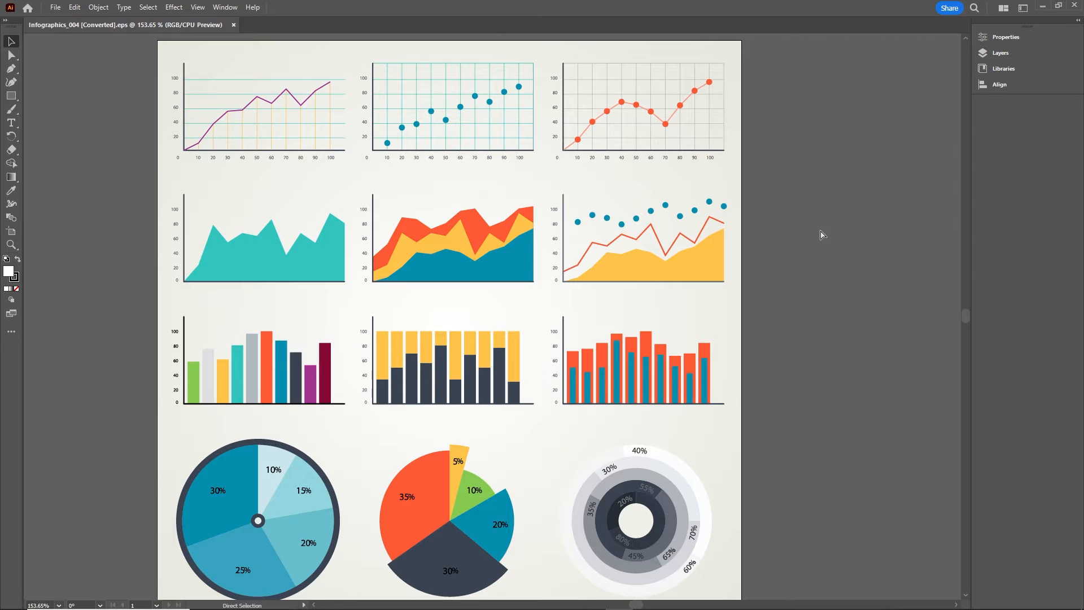
{"action": "key", "text": "ctrl+n"}
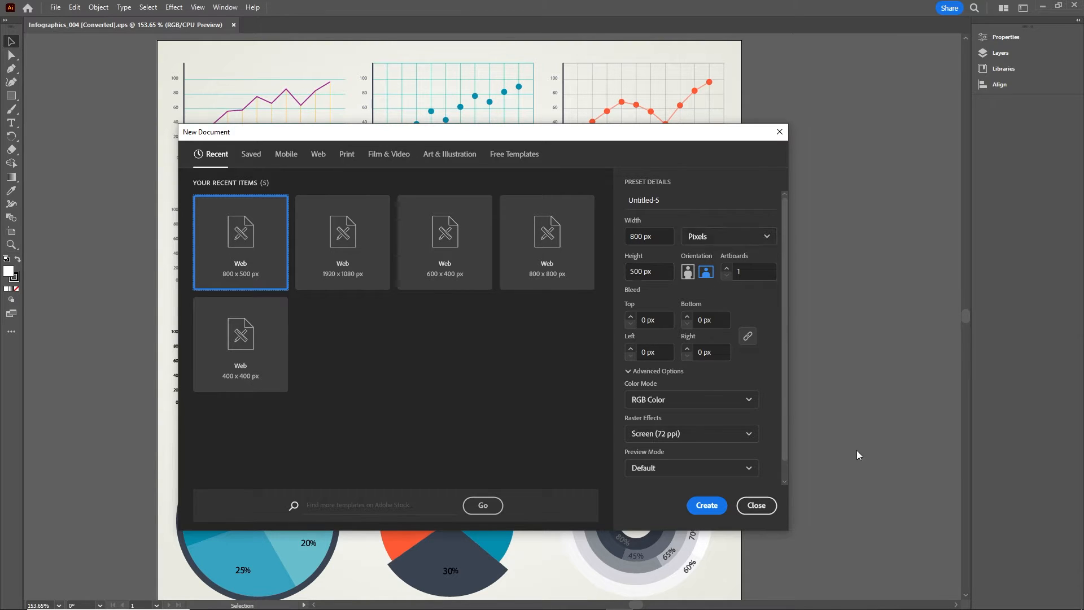
Create the blank 800 × 500 px document and drag the bar chart from Infographics_004 into it
{"action": "left_click", "coordinate": [707, 504]}
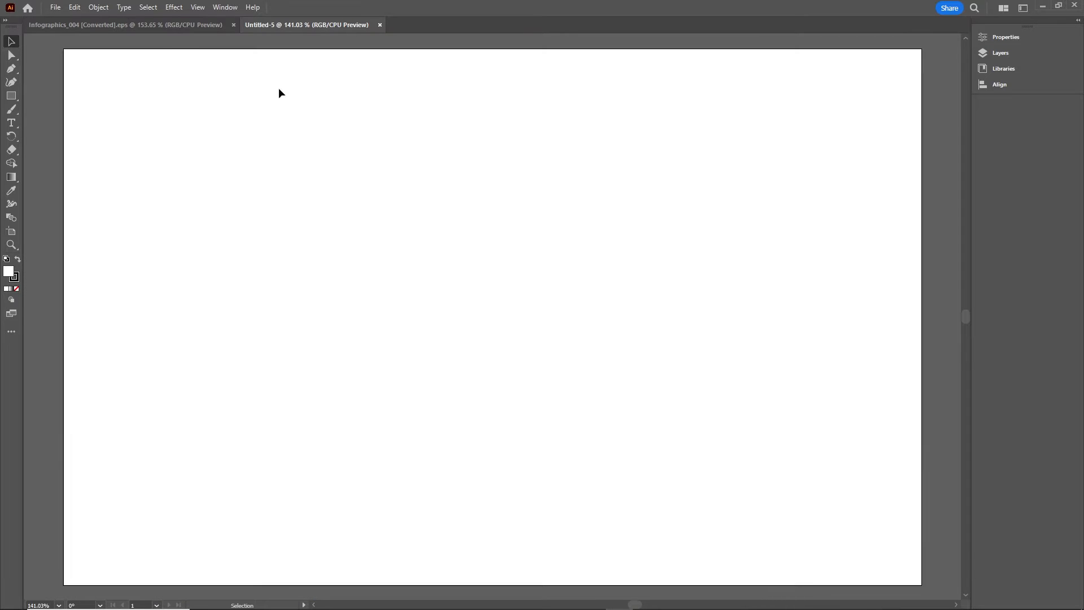
{"action": "left_click", "coordinate": [164, 25]}
{"action": "left_click", "coordinate": [237, 383]}
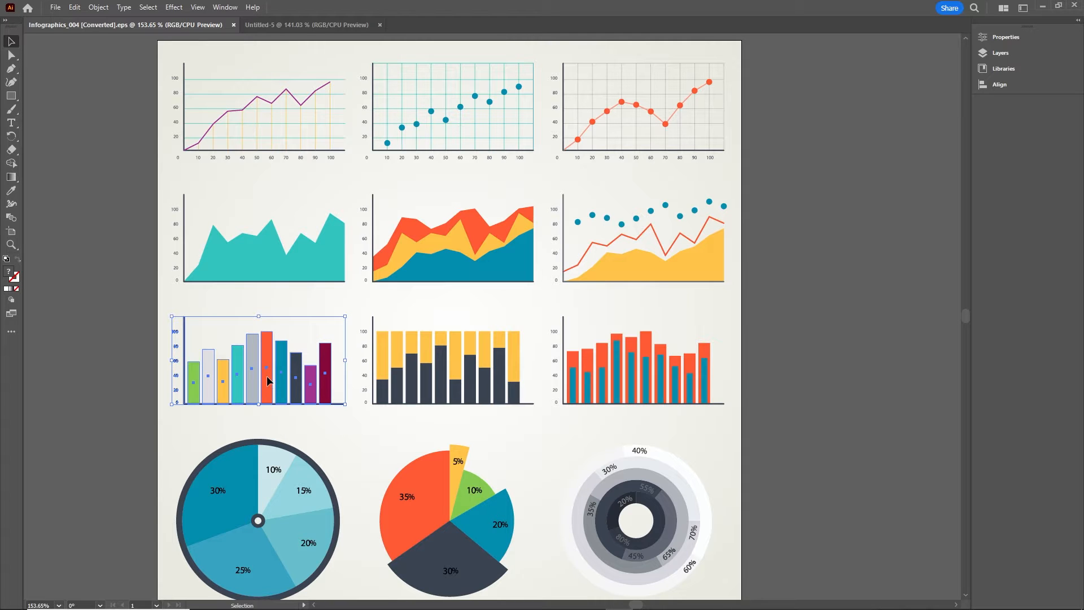
{"action": "left_click_drag", "start_coordinate": [269, 381], "coordinate": [479, 300]}
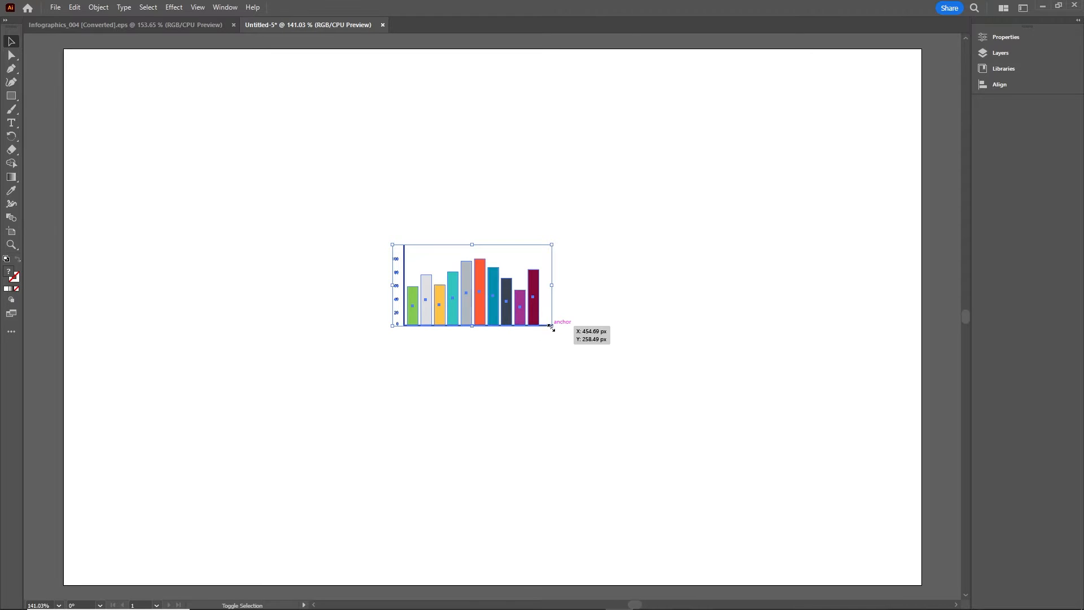
Enlarge the bar chart to fill the artboard and nudge it into the centre at 100% zoom
{"action": "mouse_move", "coordinate": [552, 325]}
{"action": "left_mouse_down"}
{"action": "mouse_move", "coordinate": [636, 404]}
{"action": "mouse_move", "coordinate": [829, 537]}
{"action": "left_mouse_up"}
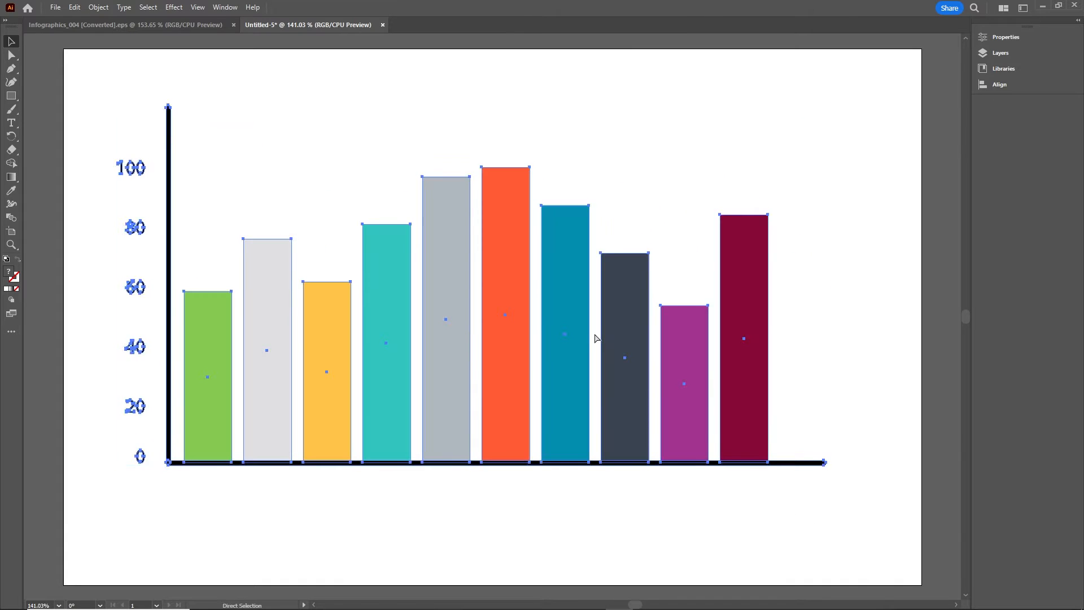
{"action": "key", "text": "v"}
{"action": "key", "text": "ctrl+1"}
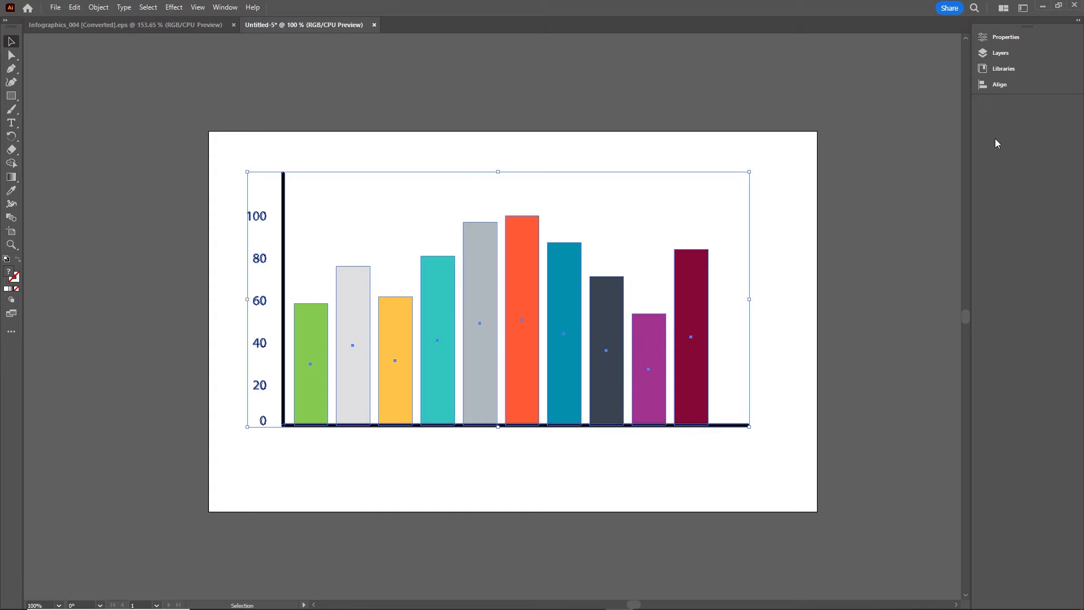
{"action": "key", "text": "shift+Right"}
{"action": "key", "text": "shift+Right"}
{"action": "key", "text": "shift+Down"}
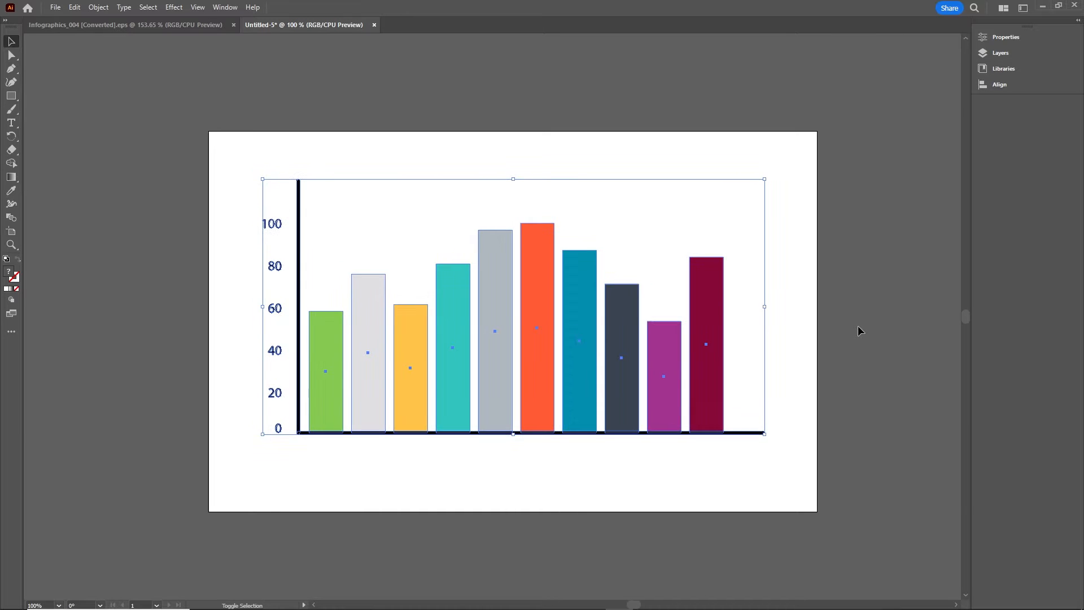
{"action": "key", "text": "shift+Down"}
{"action": "key", "text": "shift+Down"}
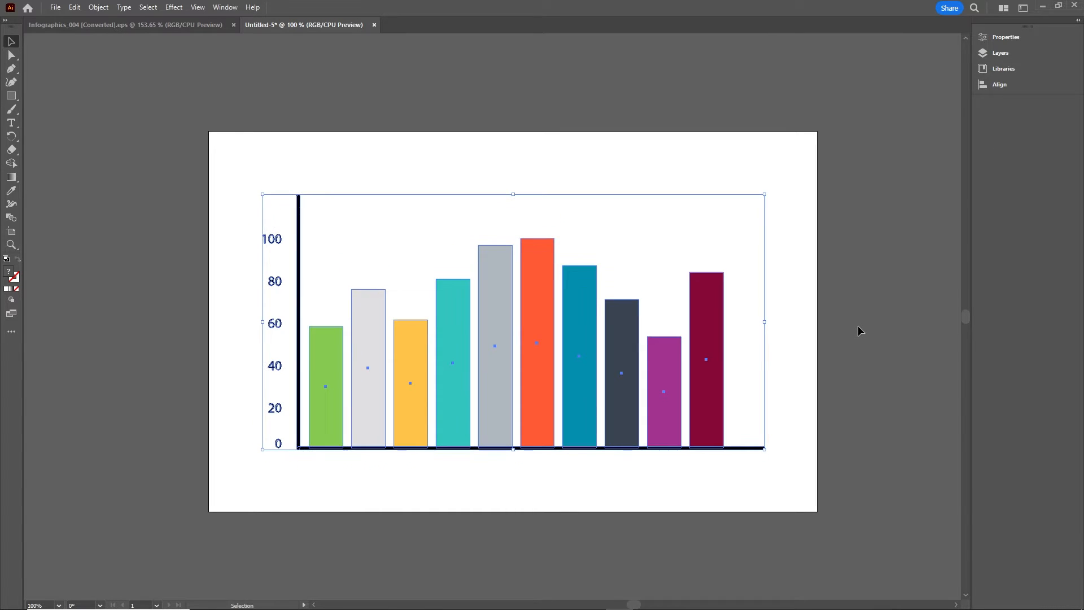
Ungroup the bar chart into its separate bars and axis pieces
{"action": "left_click", "coordinate": [877, 354]}
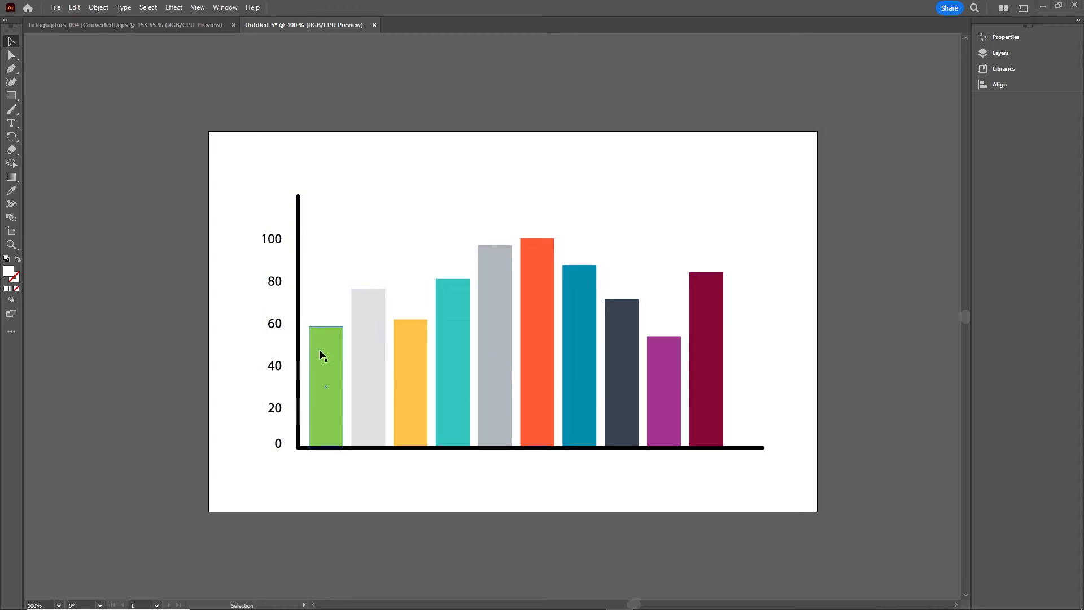
{"action": "left_click", "coordinate": [277, 320]}
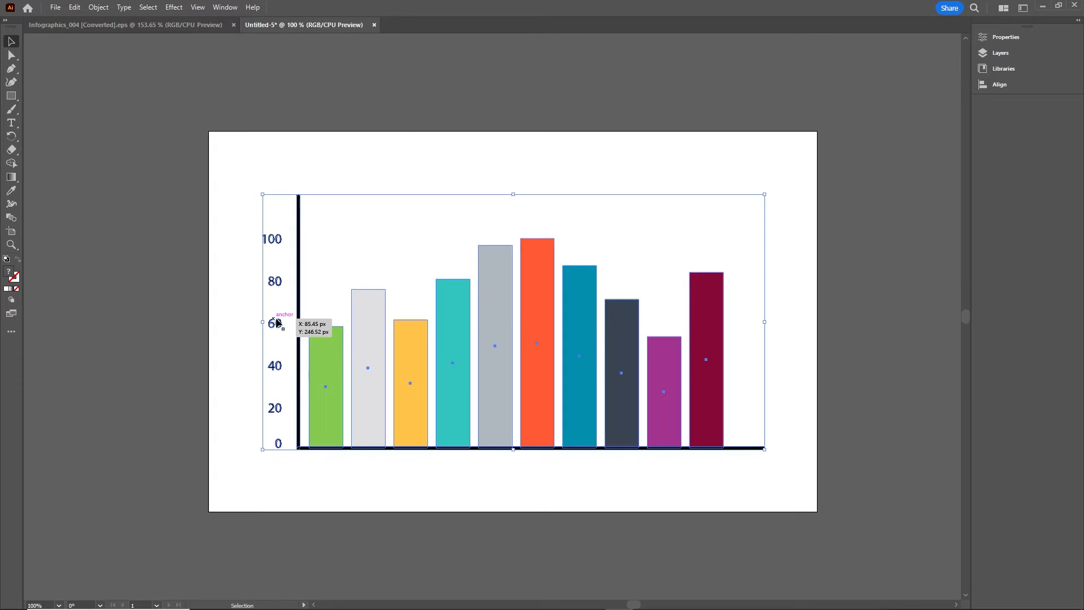
{"action": "right_click", "coordinate": [496, 309]}
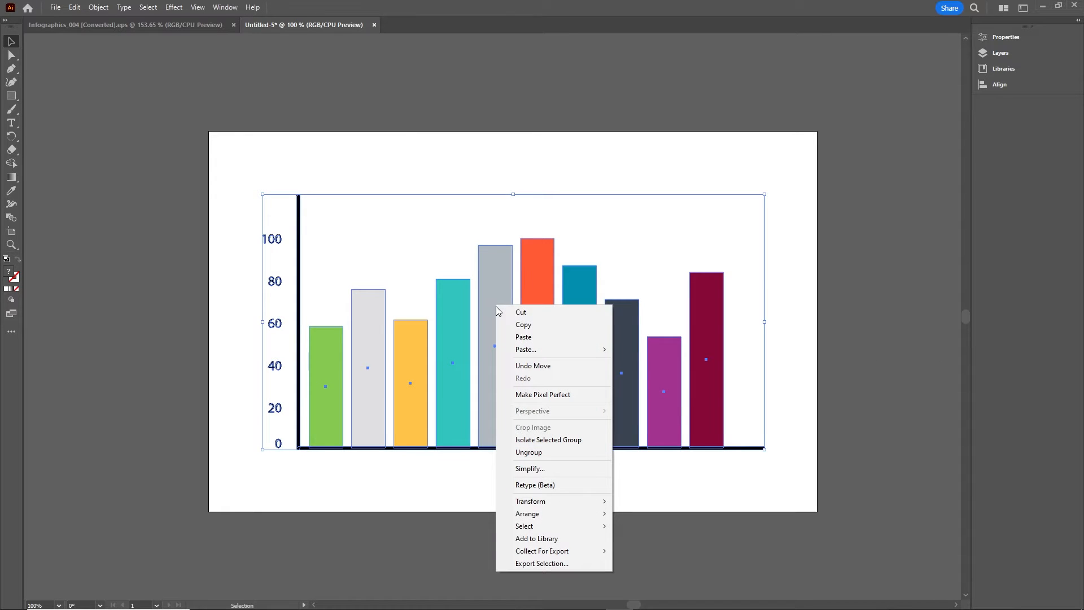
{"action": "left_click", "coordinate": [547, 453]}
{"action": "left_click", "coordinate": [720, 390]}
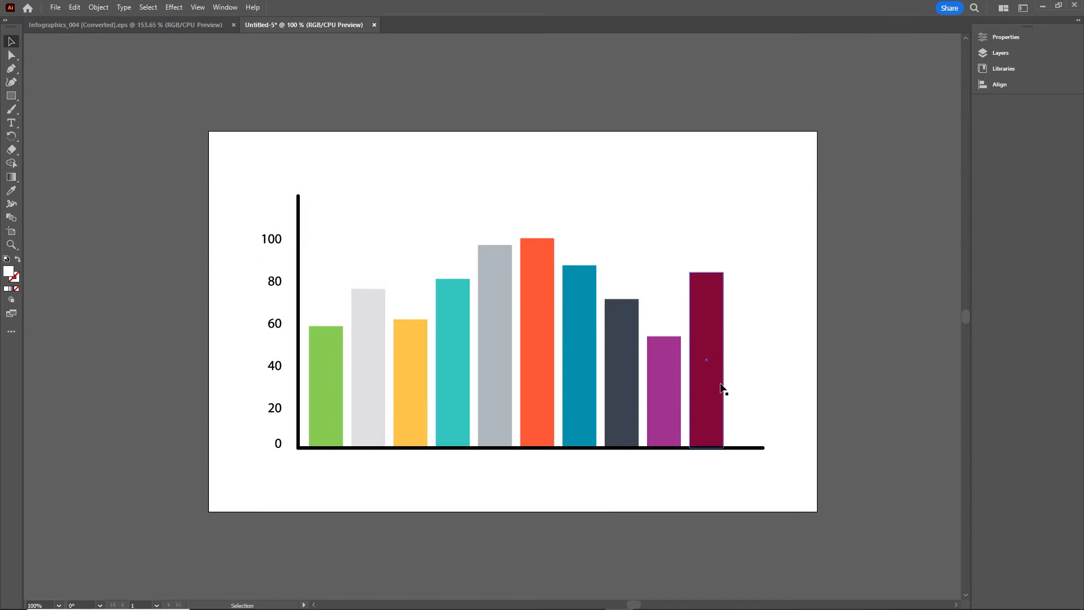
{"action": "left_click", "coordinate": [632, 398]}
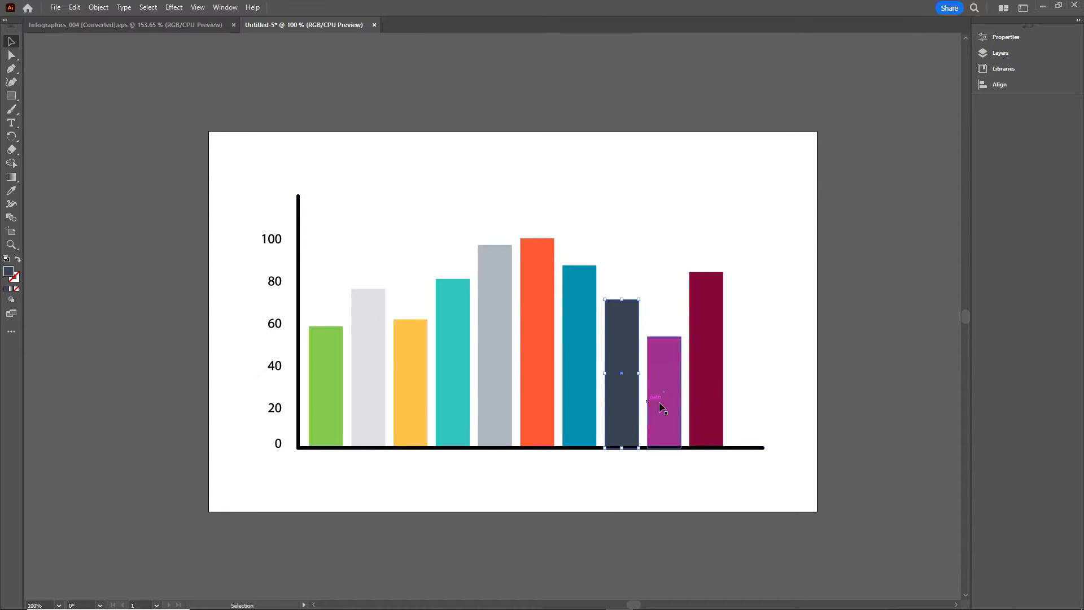
Marquee-select the 0–100 y-axis number labels and delete them
{"action": "left_click", "coordinate": [247, 221]}
{"action": "left_click_drag", "start_coordinate": [254, 219], "coordinate": [287, 452]}
{"action": "key", "text": "Delete"}
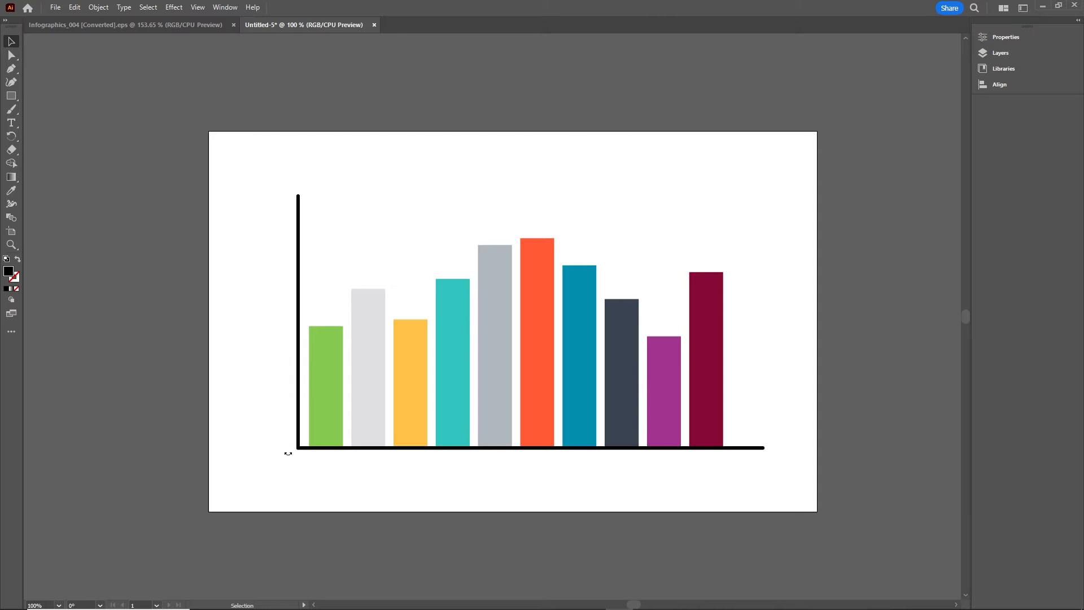
Open the Layers panel and briefly expand Layer 1 to view its paths
{"action": "left_click", "coordinate": [995, 54]}
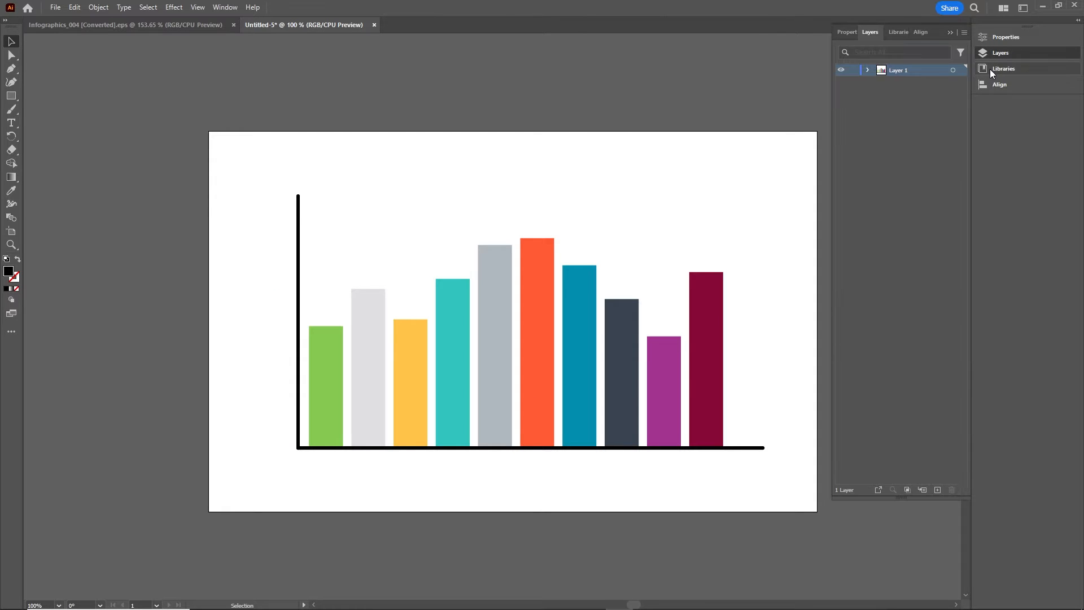
{"action": "left_click", "coordinate": [867, 70]}
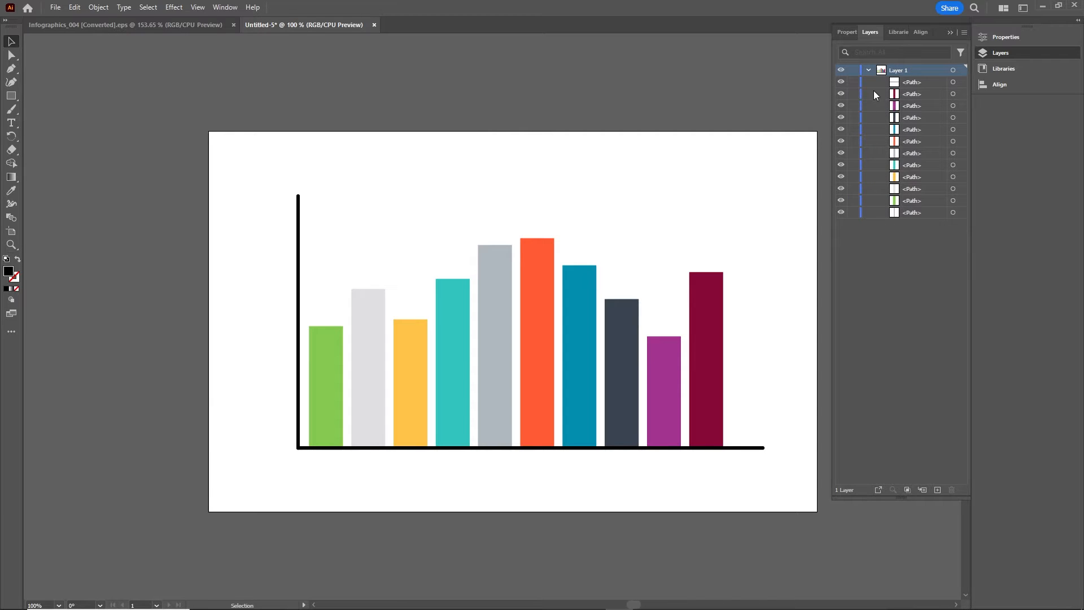
{"action": "left_click", "coordinate": [868, 69]}
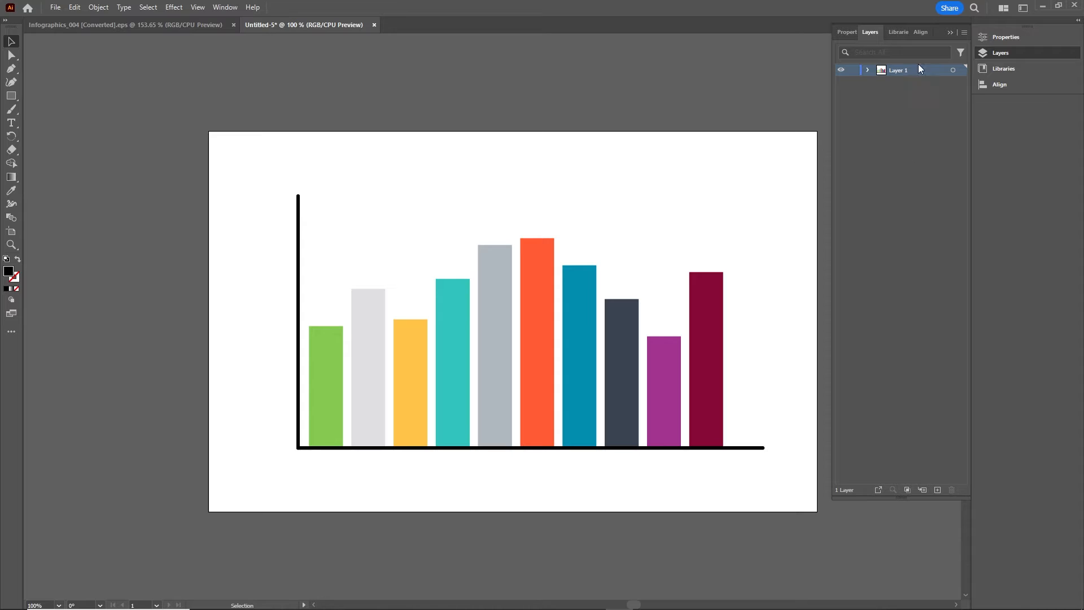
Set a custom 50 px layer row size and expand Layer 1 to list each bar and axis
{"action": "left_click", "coordinate": [964, 31]}
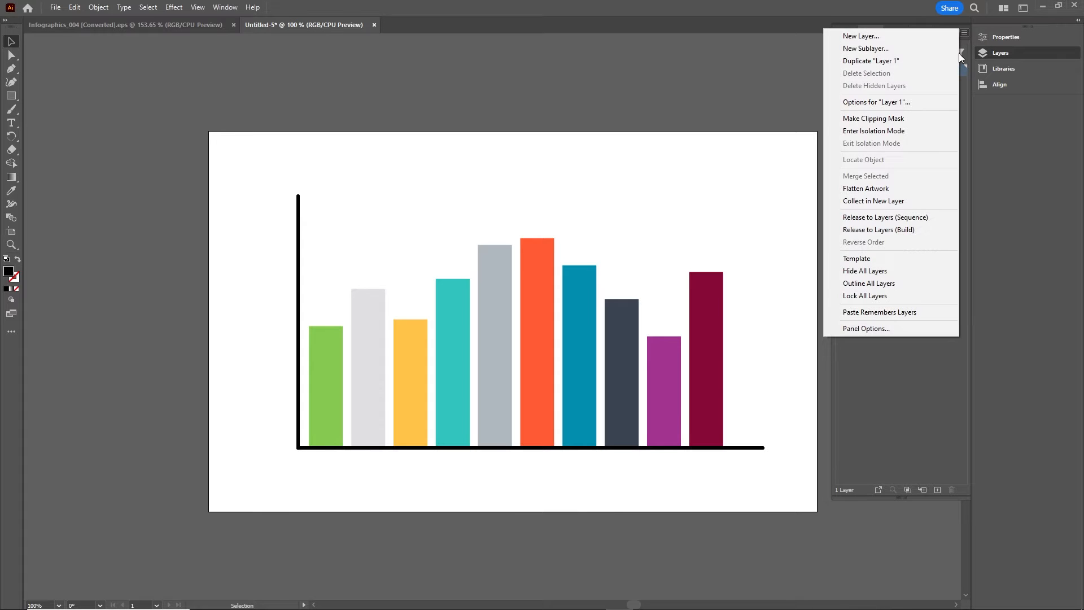
{"action": "left_click", "coordinate": [862, 326]}
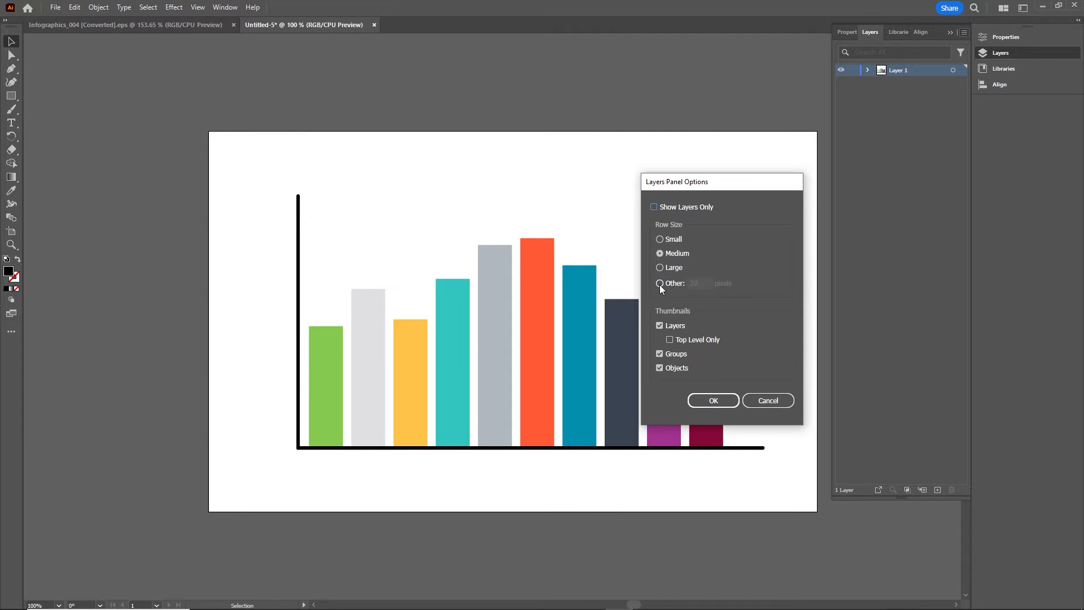
{"action": "left_click", "coordinate": [660, 283]}
{"action": "left_click", "coordinate": [699, 282]}
{"action": "type", "text": "50"}
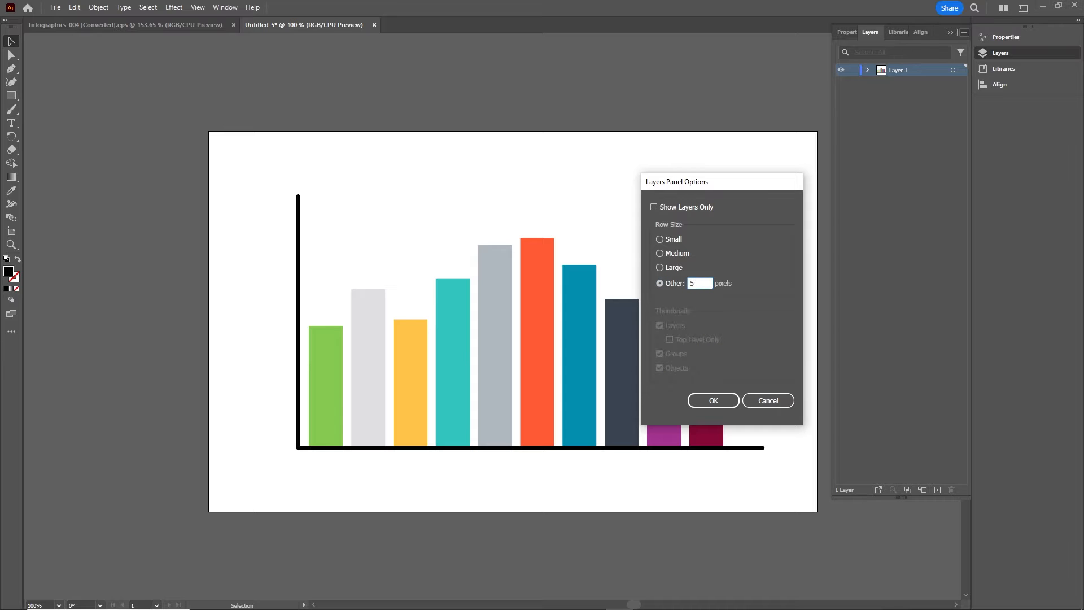
{"action": "left_click", "coordinate": [718, 401]}
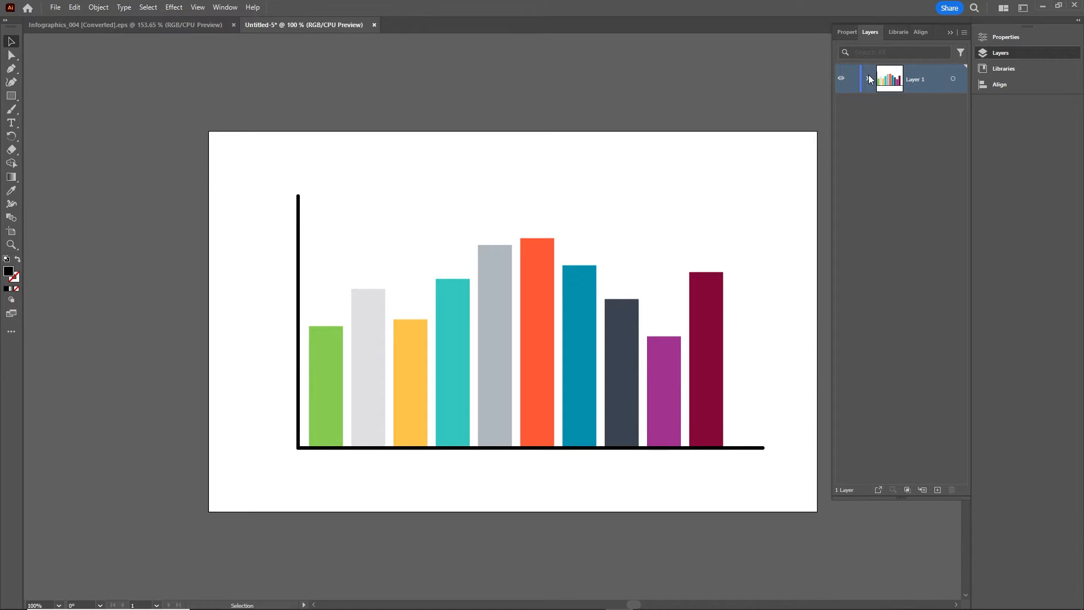
{"action": "left_click", "coordinate": [868, 79]}
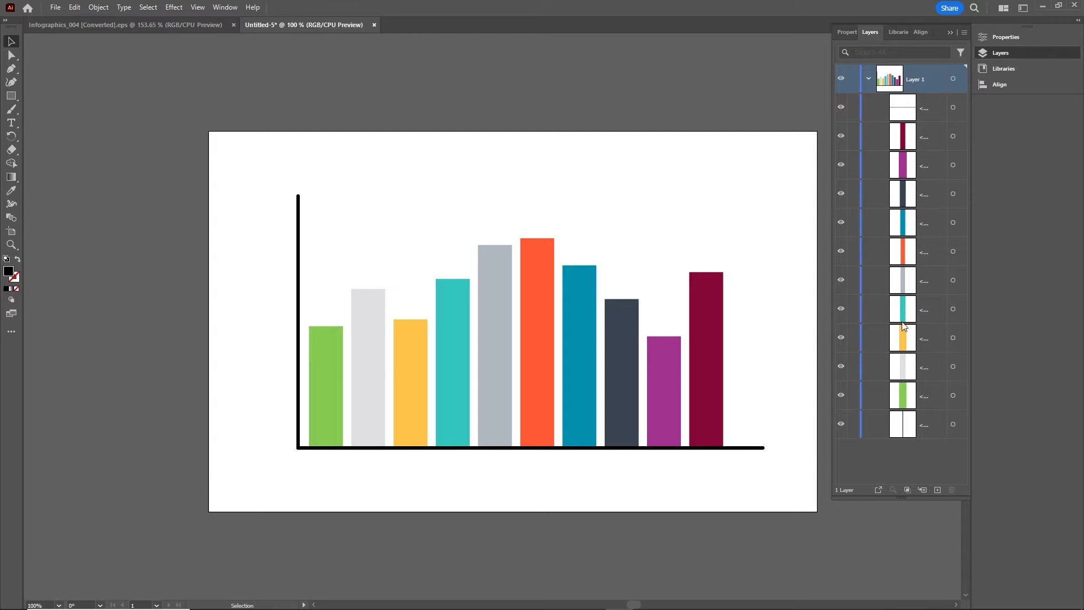
Select all ten coloured bars, from the maroon bar across to the green bar
{"action": "left_click", "coordinate": [325, 399]}
{"action": "left_click", "coordinate": [356, 382]}
{"action": "left_click", "coordinate": [408, 375]}
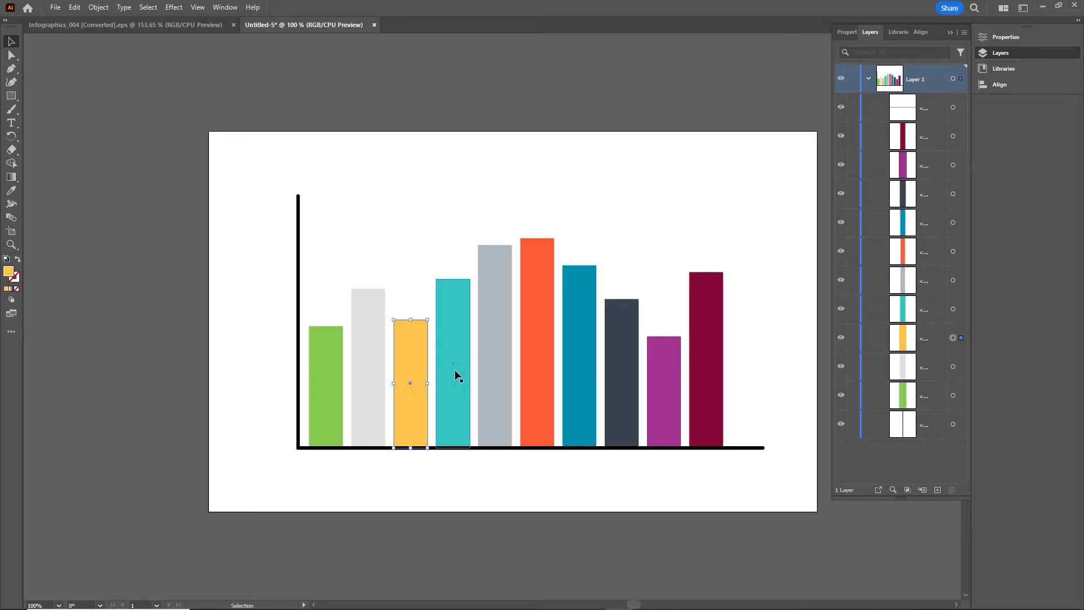
{"action": "left_click", "coordinate": [455, 369]}
{"action": "left_click", "coordinate": [500, 376]}
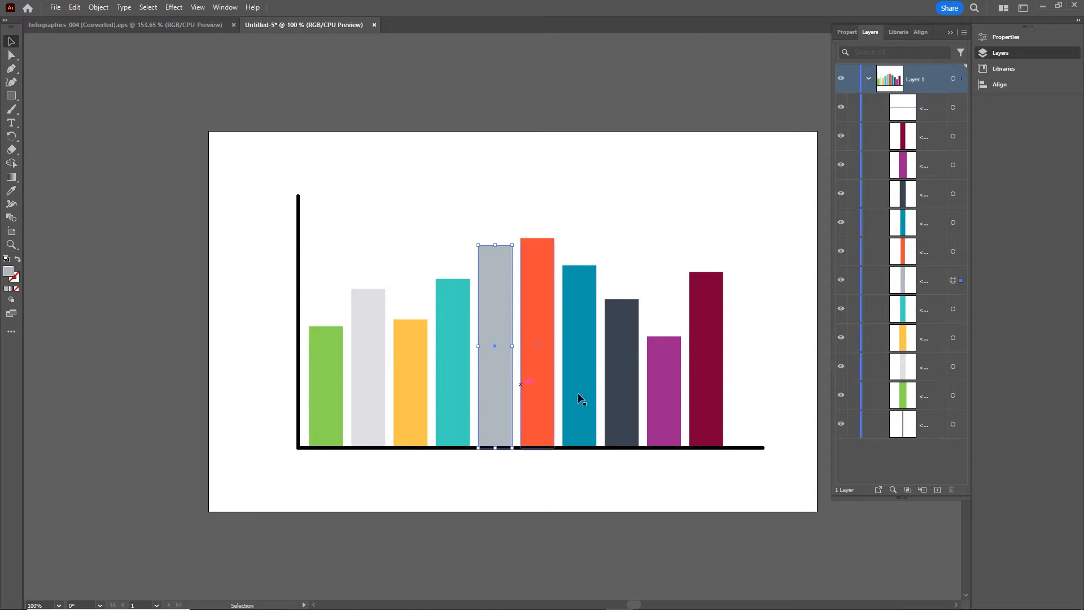
{"action": "left_click", "coordinate": [706, 345]}
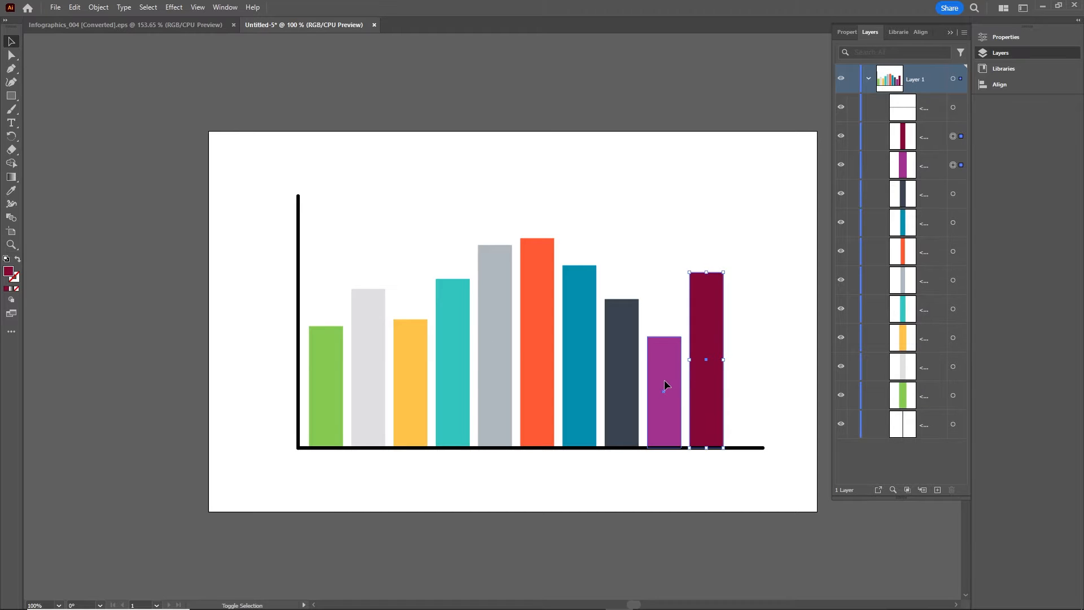
{"action": "left_click", "coordinate": [664, 385], "text": "shift"}
{"action": "left_click", "coordinate": [625, 374], "text": "shift"}
{"action": "left_click", "coordinate": [592, 378], "text": "shift"}
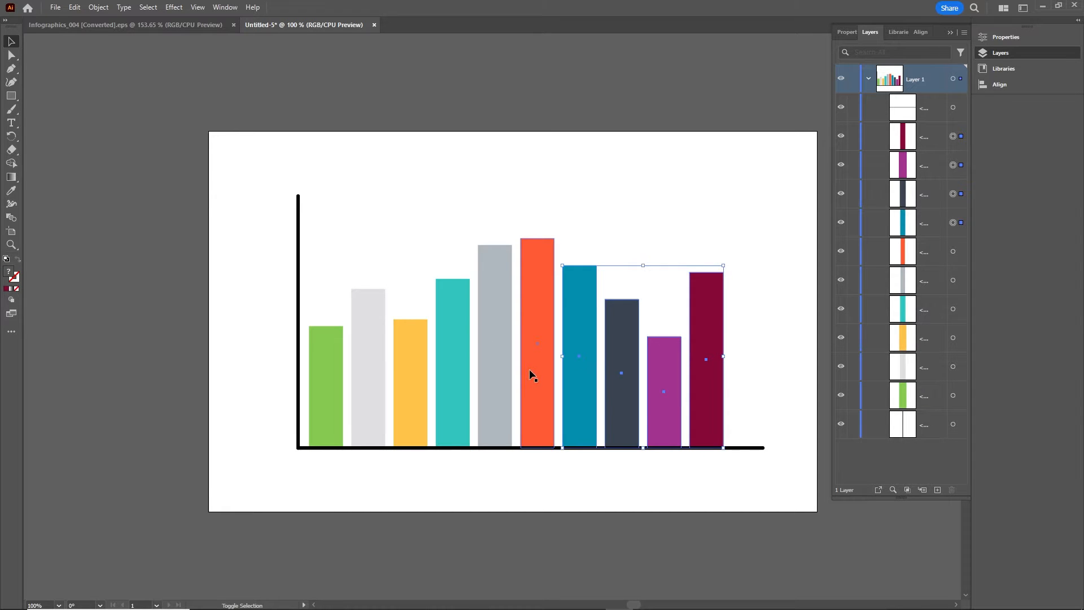
{"action": "left_click", "coordinate": [529, 371], "text": "shift"}
{"action": "left_click", "coordinate": [503, 371], "text": "shift"}
{"action": "left_click", "coordinate": [462, 379], "text": "shift"}
{"action": "left_click", "coordinate": [417, 383], "text": "shift"}
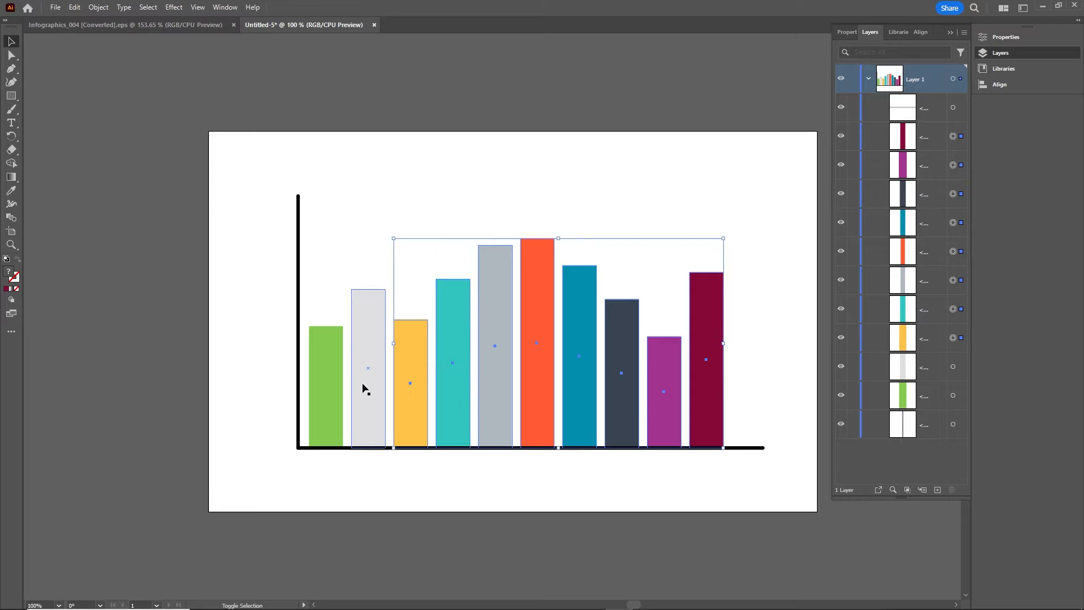
{"action": "left_click", "coordinate": [364, 389], "text": "shift"}
{"action": "left_click", "coordinate": [323, 383], "text": "shift"}
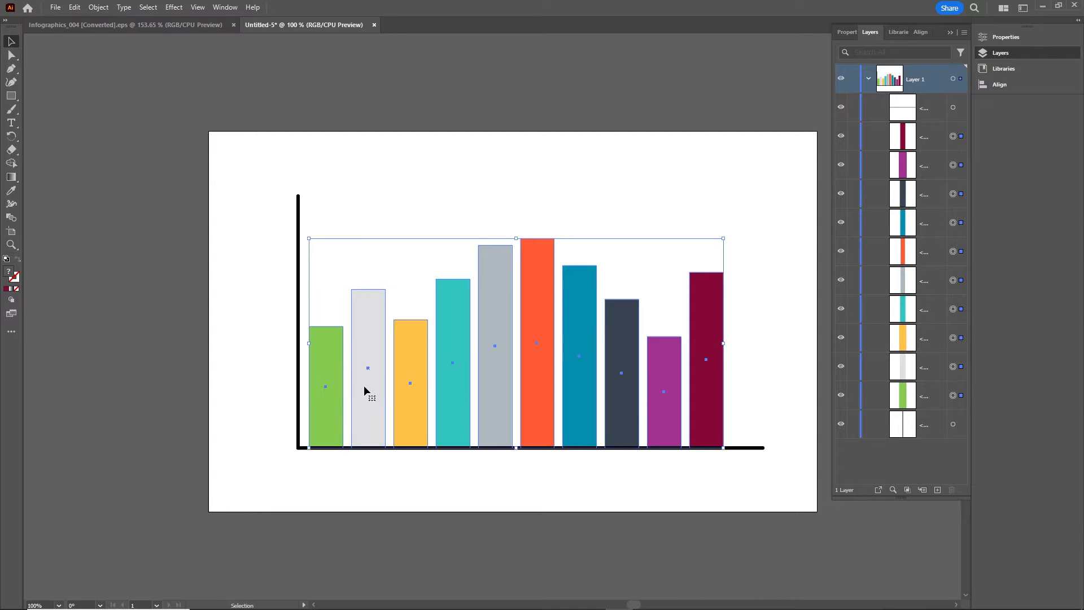
Group the ten bars, hide that group, and select both axis lines
{"action": "key", "text": "ctrl+g"}
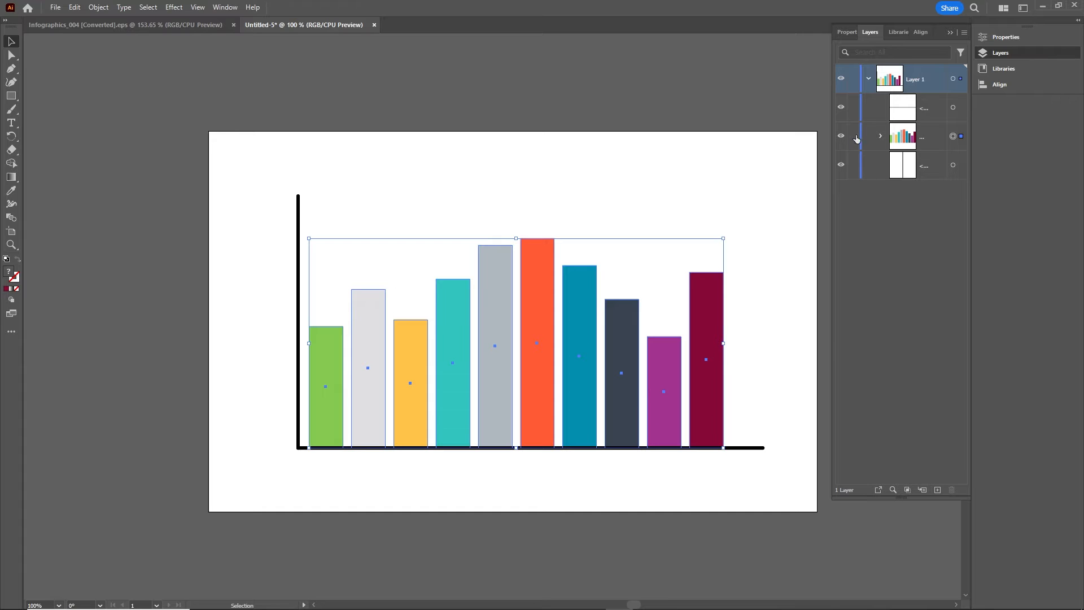
{"action": "left_click", "coordinate": [841, 136]}
{"action": "left_click_drag", "start_coordinate": [773, 464], "coordinate": [240, 158]}
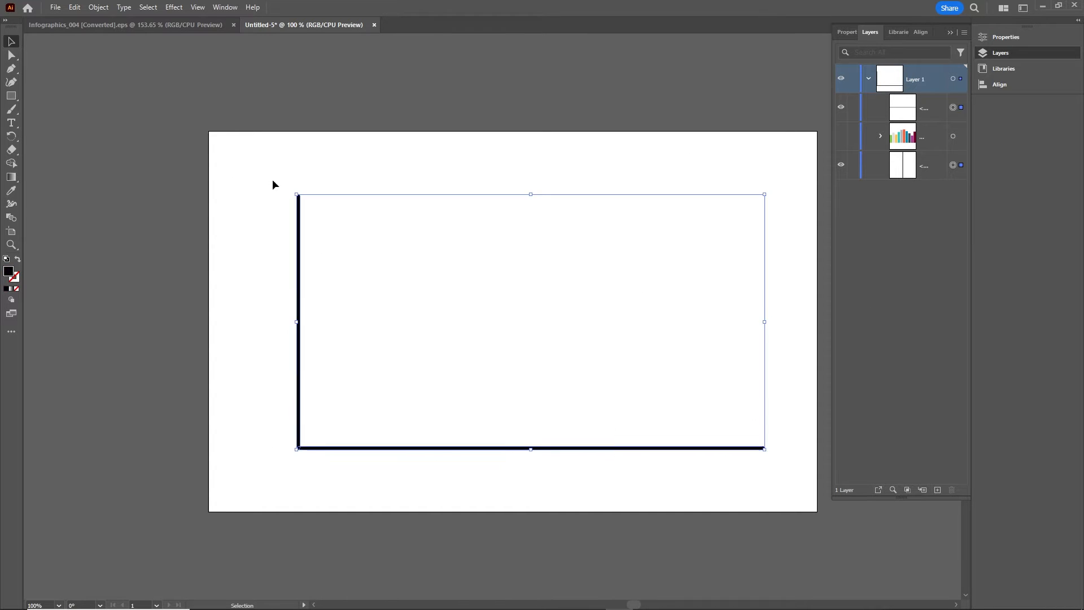
Group the two axis lines and make the bar group visible again
{"action": "key", "text": "a"}
{"action": "key", "text": "ctrl+g"}
{"action": "key", "text": "v"}
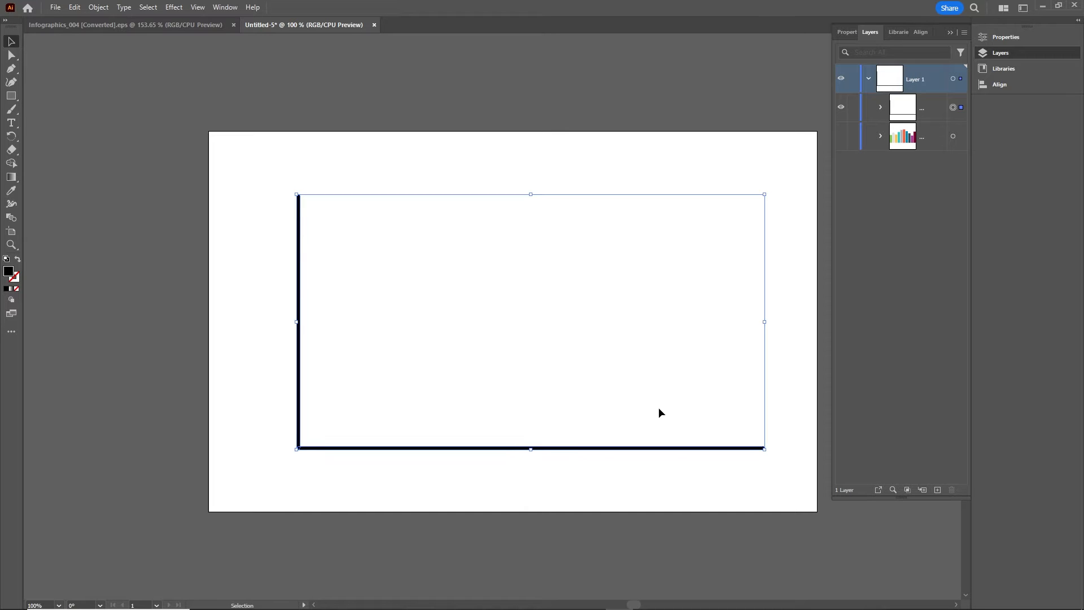
{"action": "left_click", "coordinate": [843, 135]}
{"action": "left_click", "coordinate": [914, 116]}
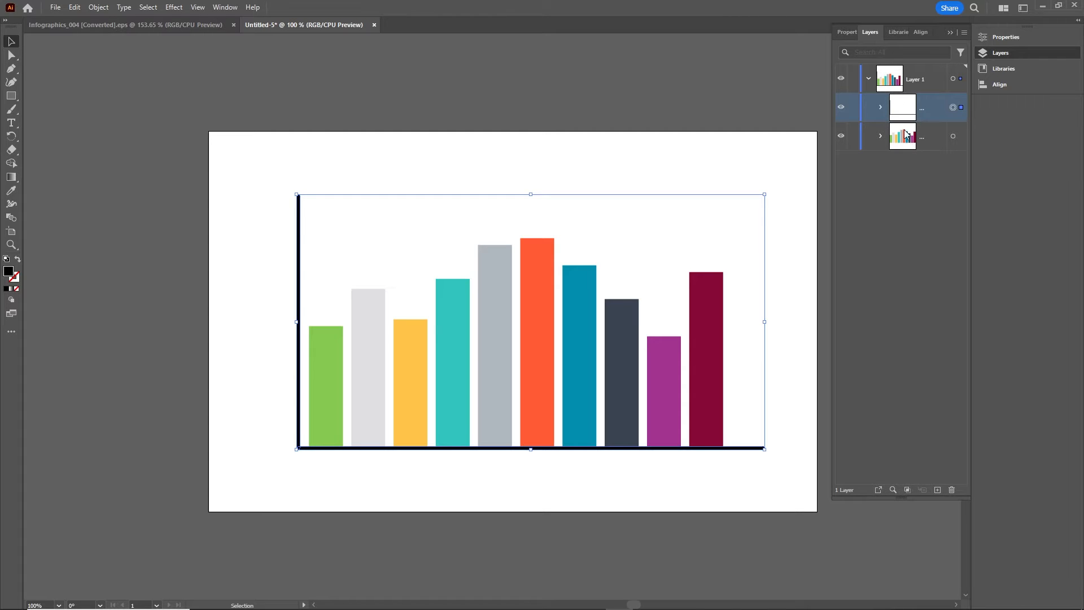
{"action": "left_click", "coordinate": [905, 134]}
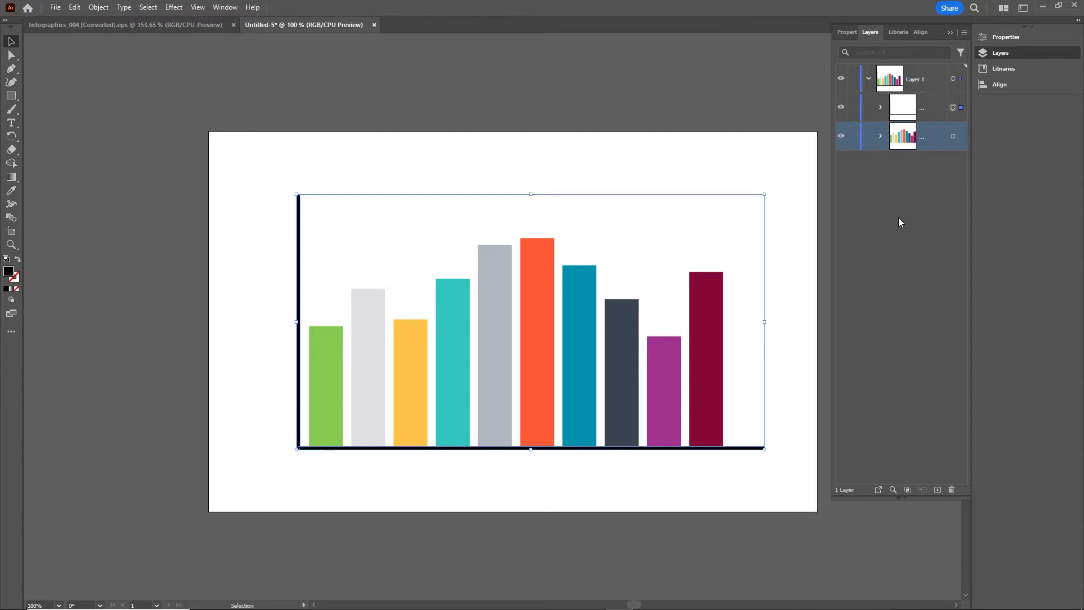
{"action": "left_click", "coordinate": [867, 78]}
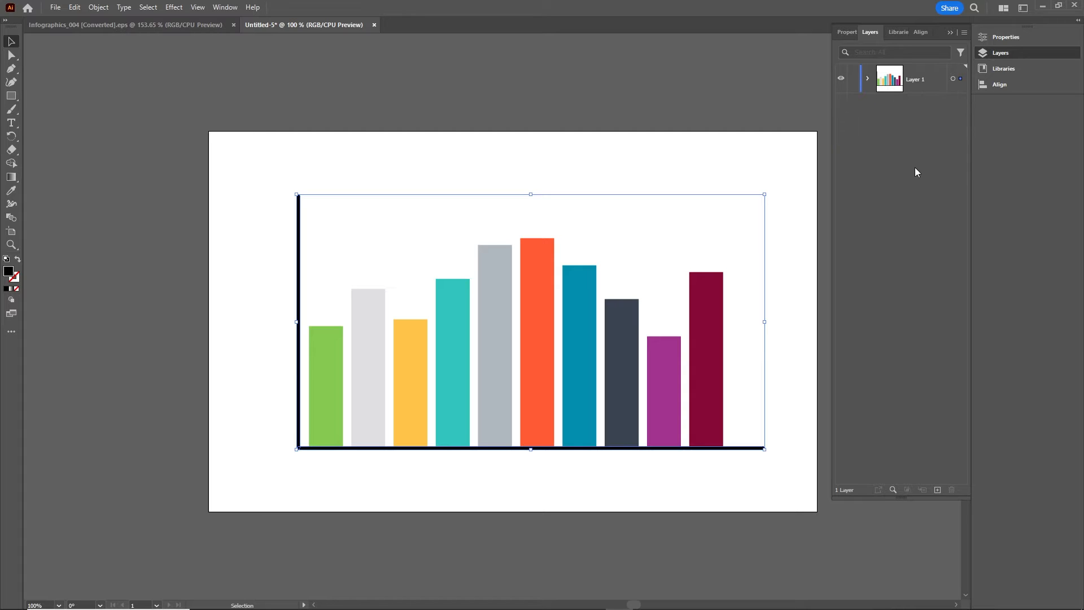
Release Layer 1 to sublayers, promote bars and axes to top-level layers, and delete Layer 1
{"action": "left_click", "coordinate": [914, 81]}
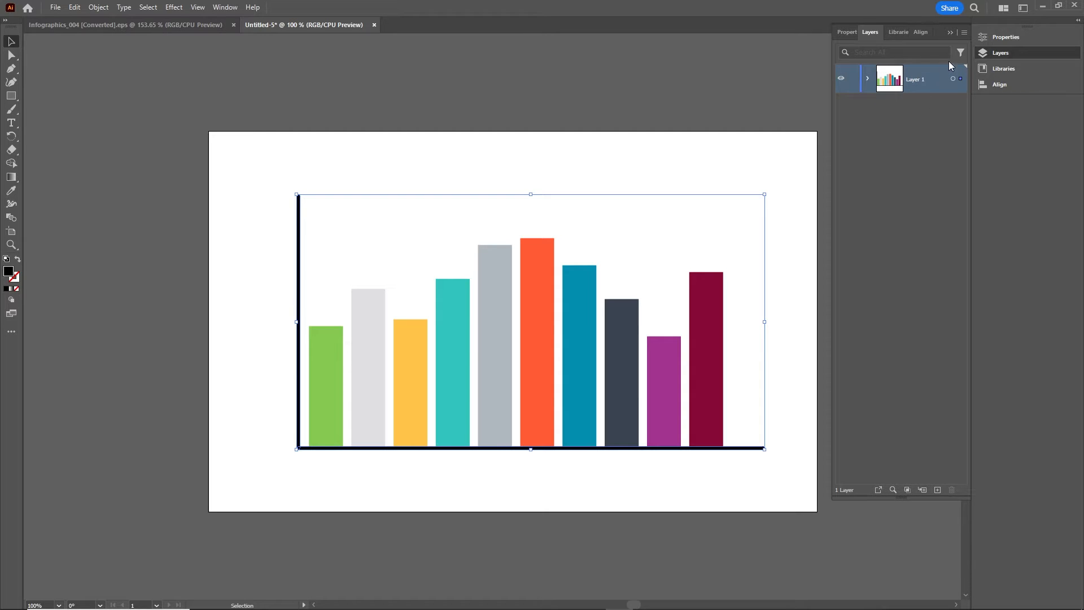
{"action": "left_click", "coordinate": [966, 32]}
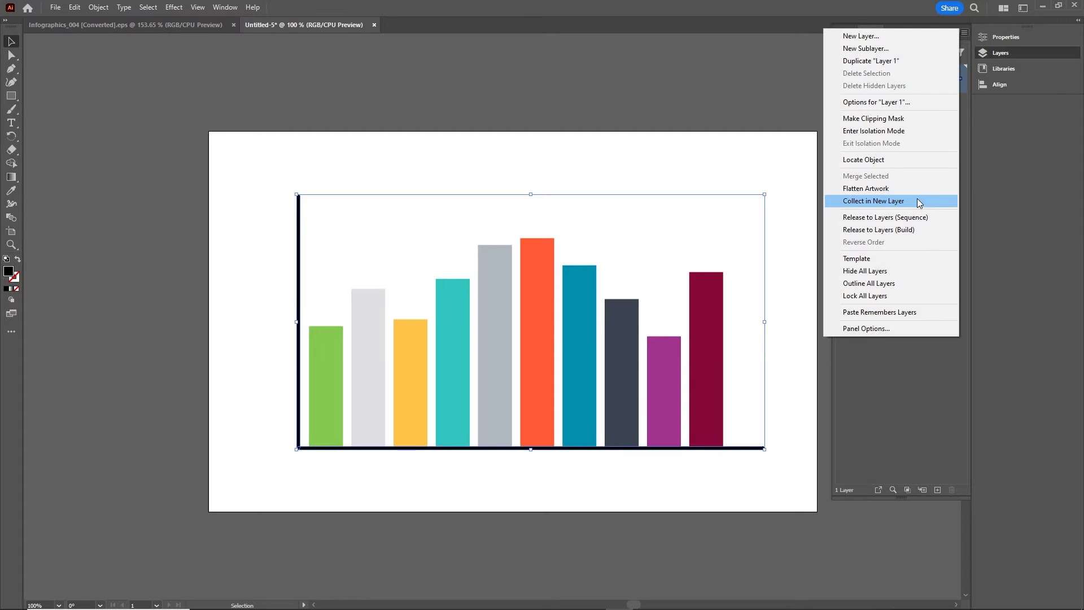
{"action": "left_click", "coordinate": [886, 219]}
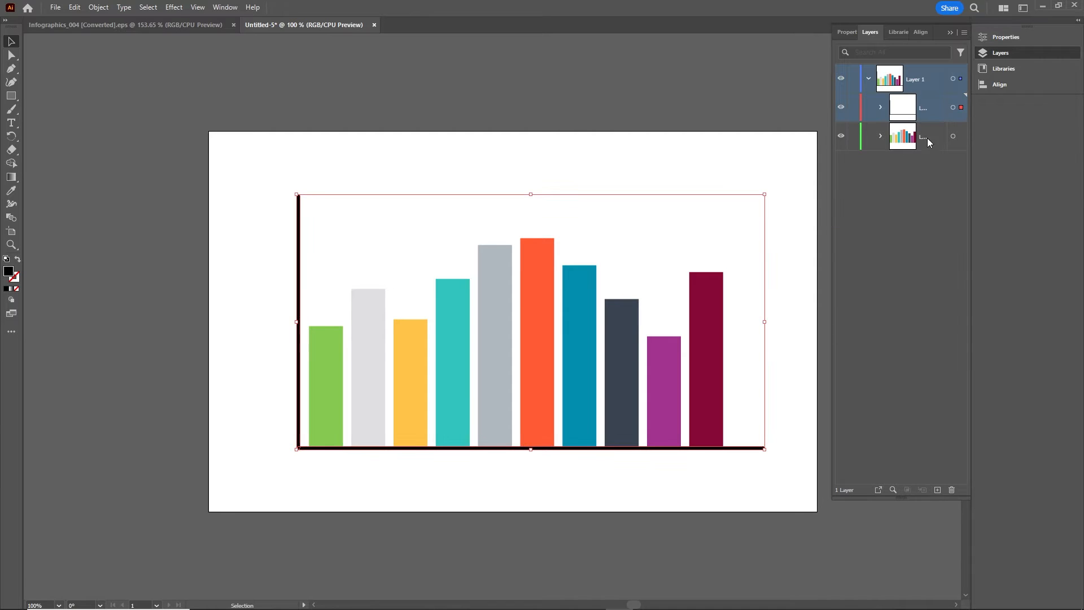
{"action": "left_click", "coordinate": [911, 112]}
{"action": "left_click", "coordinate": [914, 136], "text": "shift"}
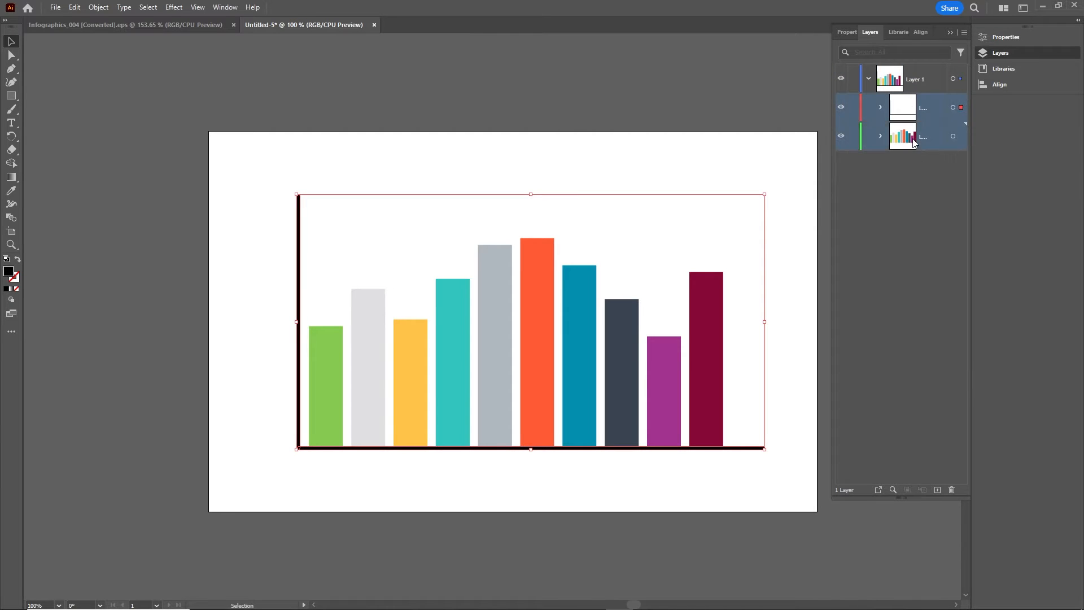
{"action": "left_click_drag", "start_coordinate": [906, 140], "coordinate": [869, 361]}
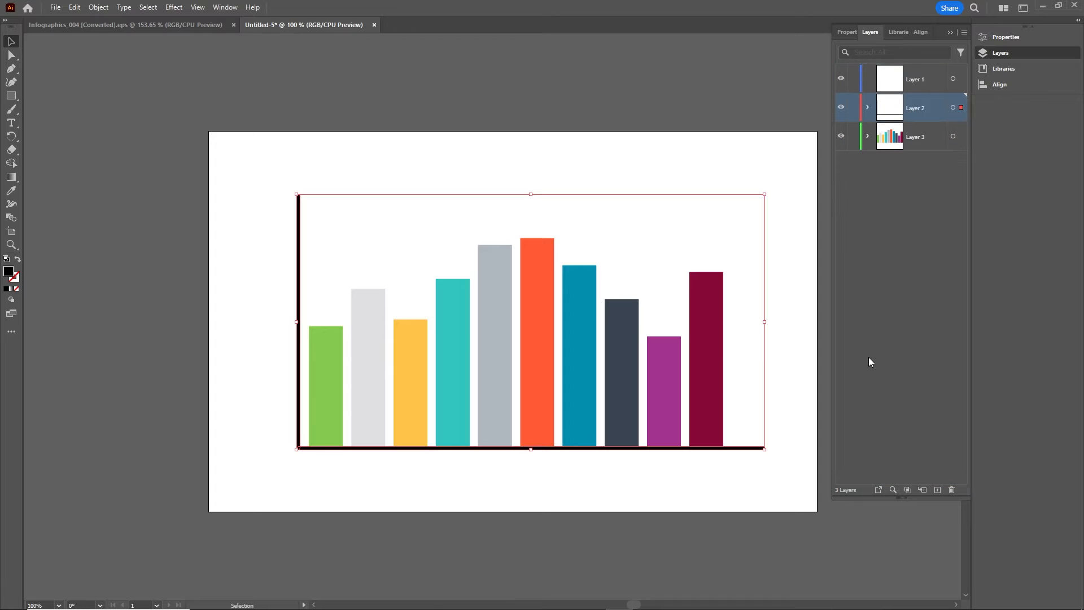
{"action": "left_click", "coordinate": [915, 86]}
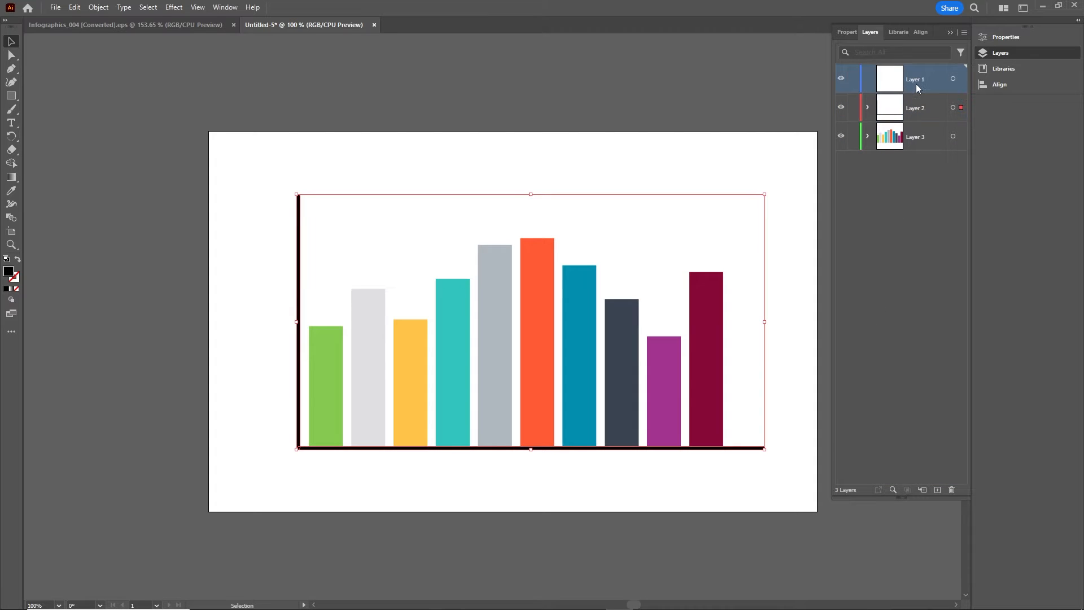
{"action": "left_click", "coordinate": [952, 490]}
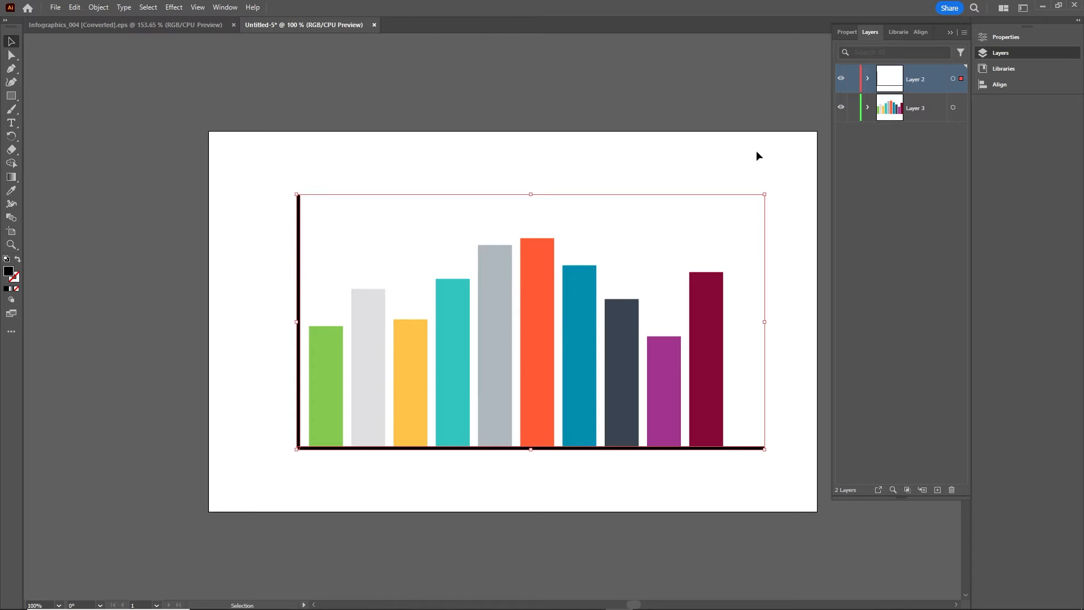
Collapse the layer list, deselect the artwork, and begin saving the document as a new file
{"action": "left_click", "coordinate": [951, 33]}
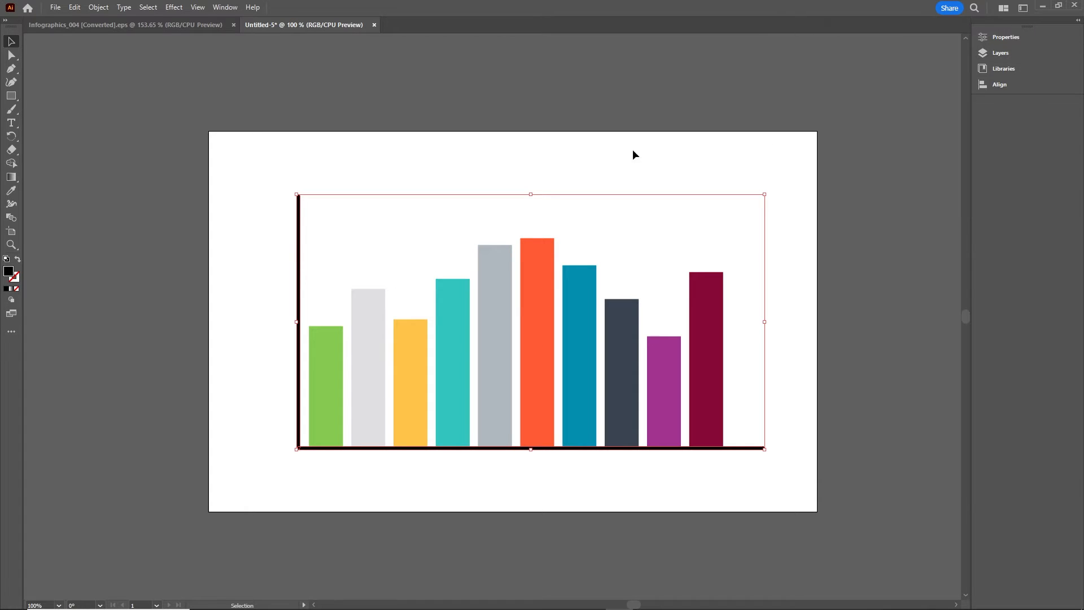
{"action": "left_click", "coordinate": [626, 168]}
{"action": "key", "text": "a"}
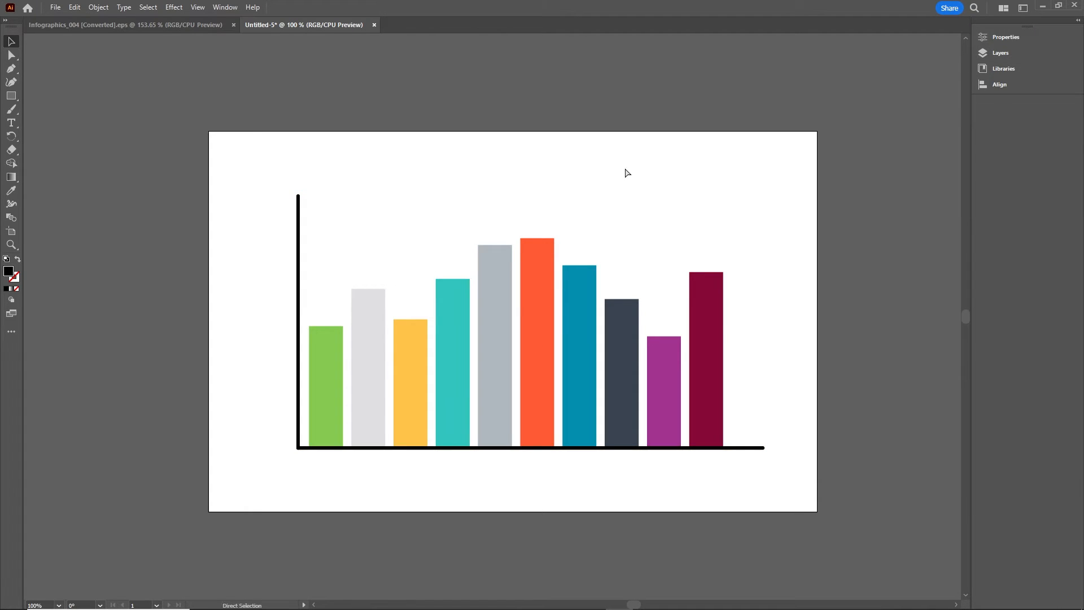
{"action": "key", "text": "ctrl+s"}
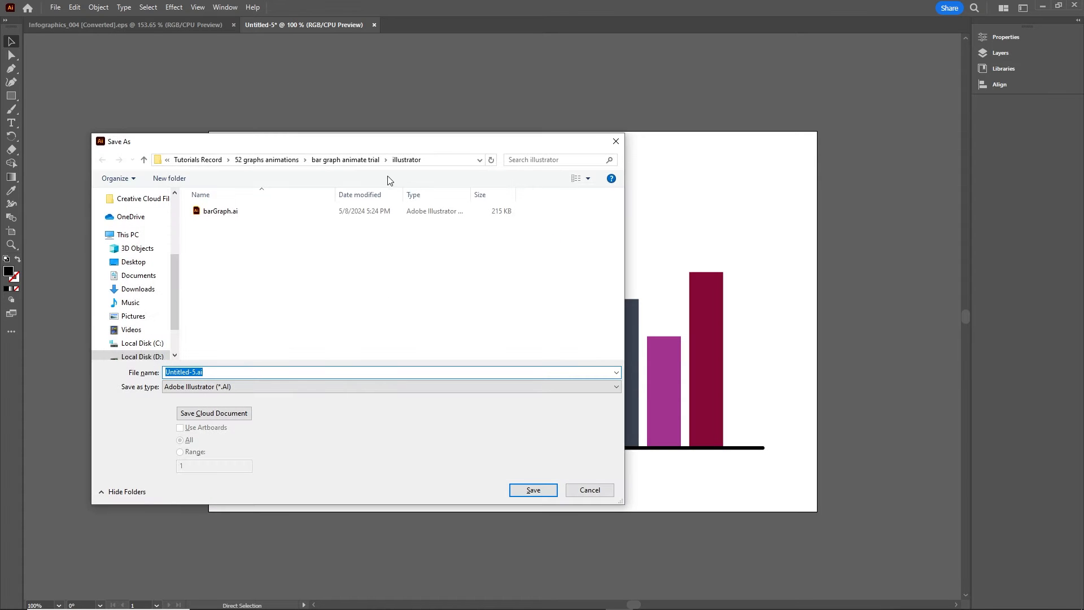
Create and open an 'illustrator' subfolder inside the tutorial3 bar graph adobe animate folder
{"action": "left_click", "coordinate": [197, 160]}
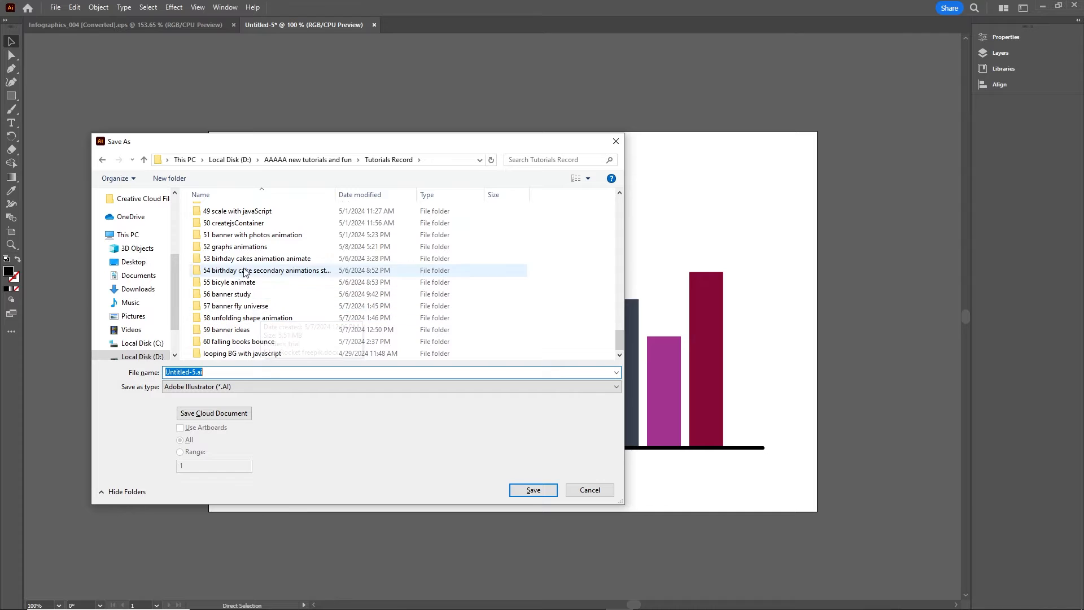
{"action": "double_click", "coordinate": [240, 249]}
{"action": "double_click", "coordinate": [231, 306]}
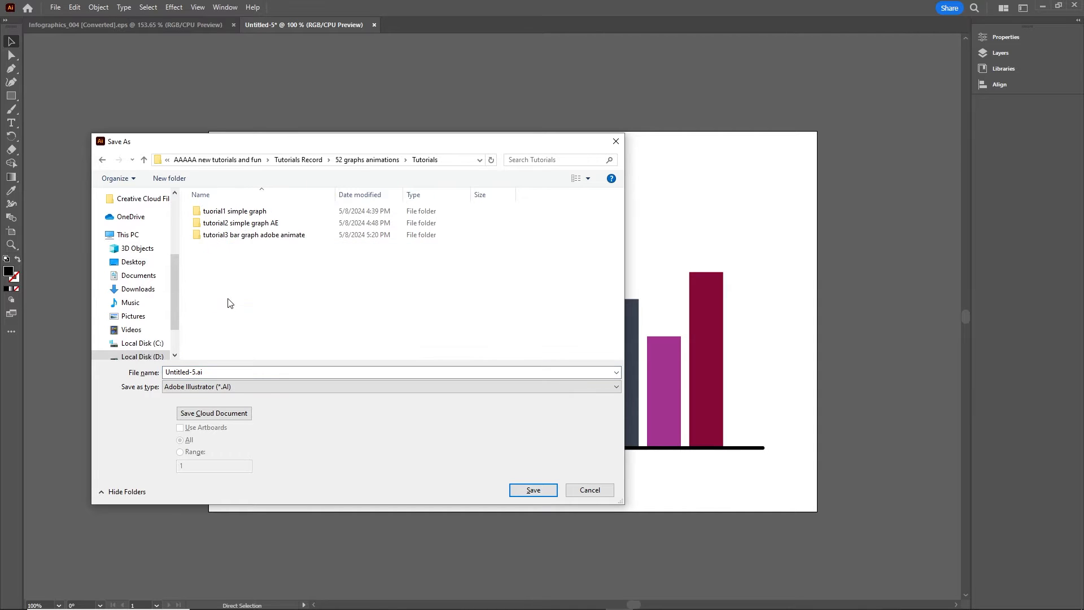
{"action": "double_click", "coordinate": [242, 236]}
{"action": "right_click", "coordinate": [226, 256]}
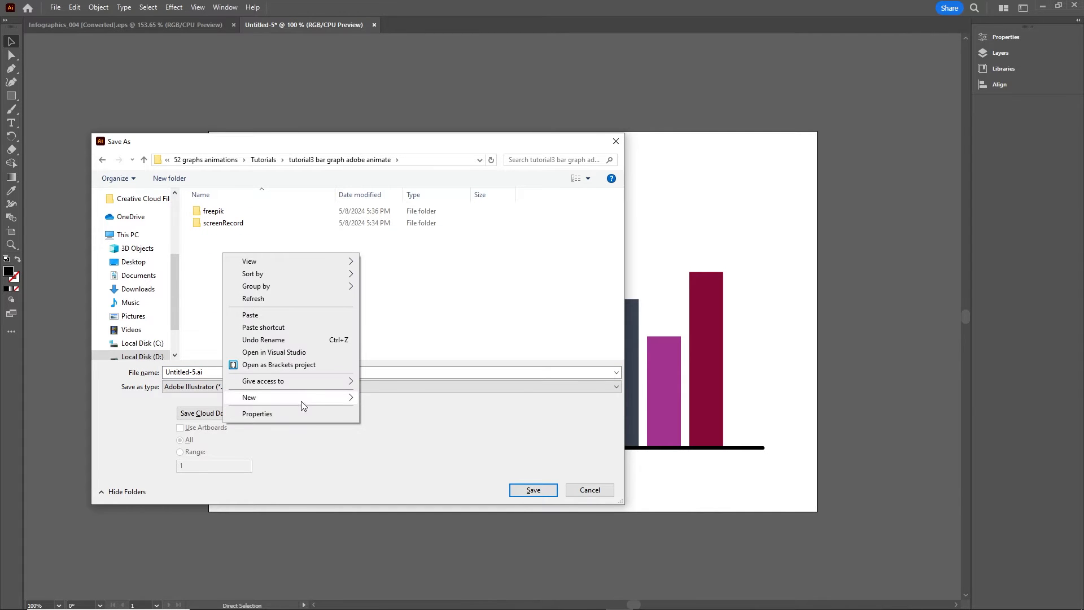
{"action": "mouse_move", "coordinate": [309, 397]}
{"action": "left_click", "coordinate": [385, 399]}
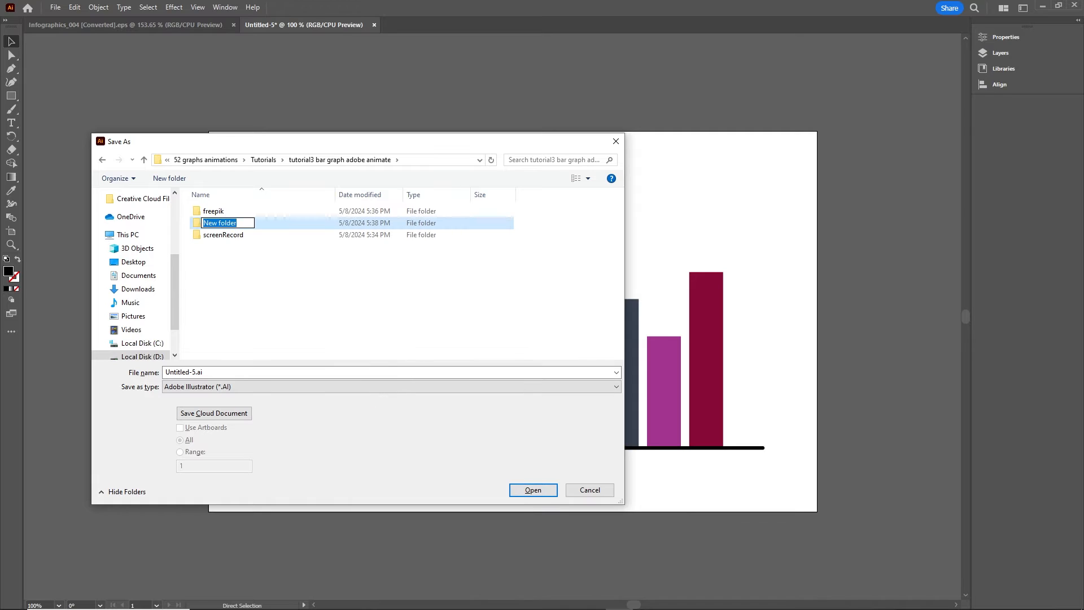
{"action": "type", "text": "illustr"}
{"action": "type", "text": "ator"}
{"action": "left_click", "coordinate": [262, 277]}
{"action": "double_click", "coordinate": [218, 222]}
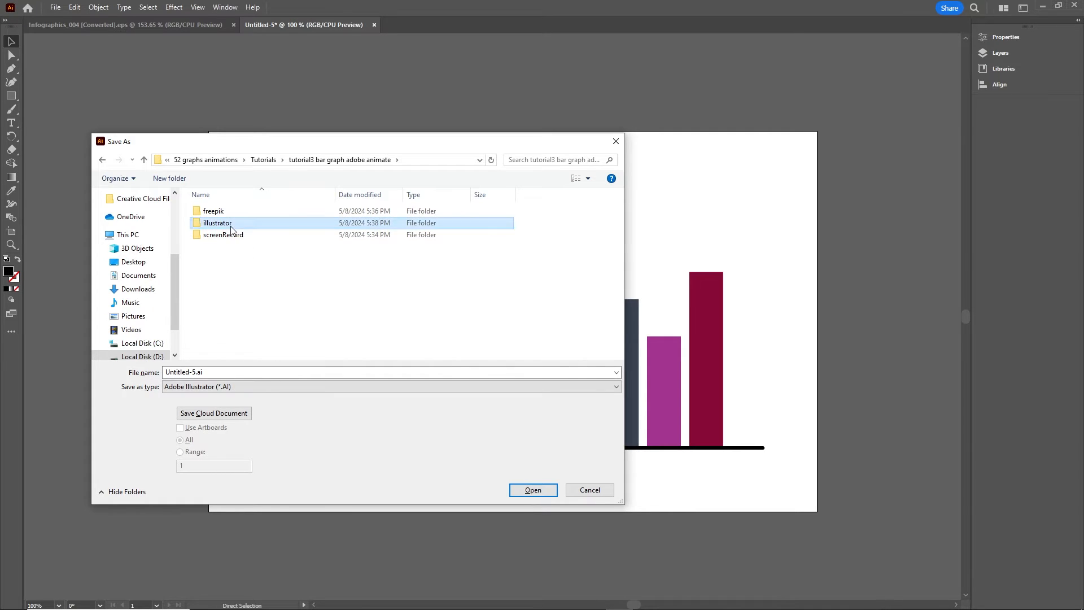
Save the file as barGraph.ai with Illustrator 2020 compatibility
{"action": "type", "text": "ba"}
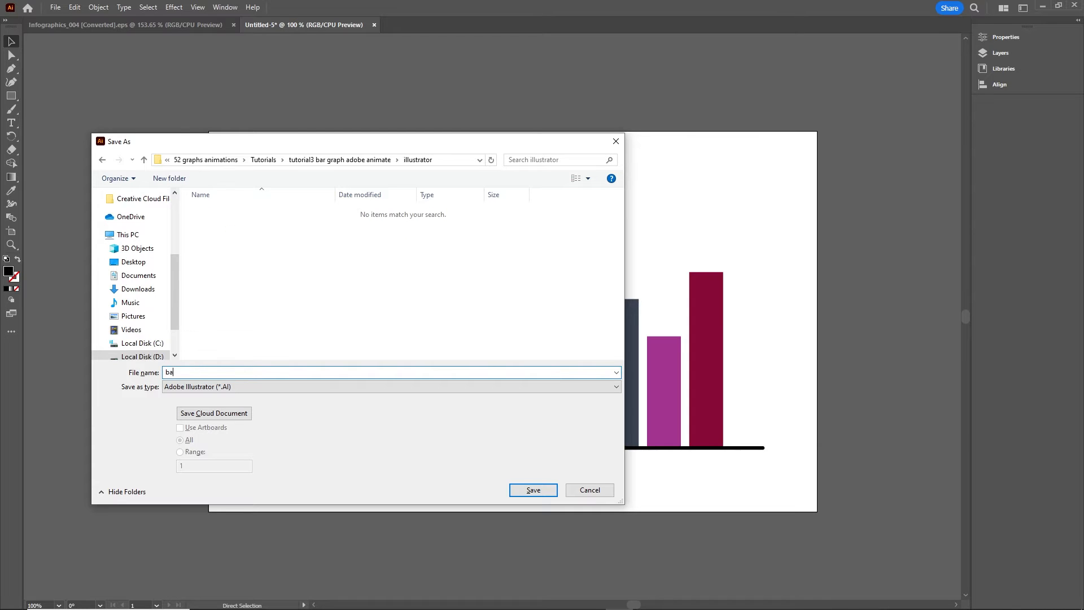
{"action": "type", "text": "rGraph"}
{"action": "left_click", "coordinate": [534, 493]}
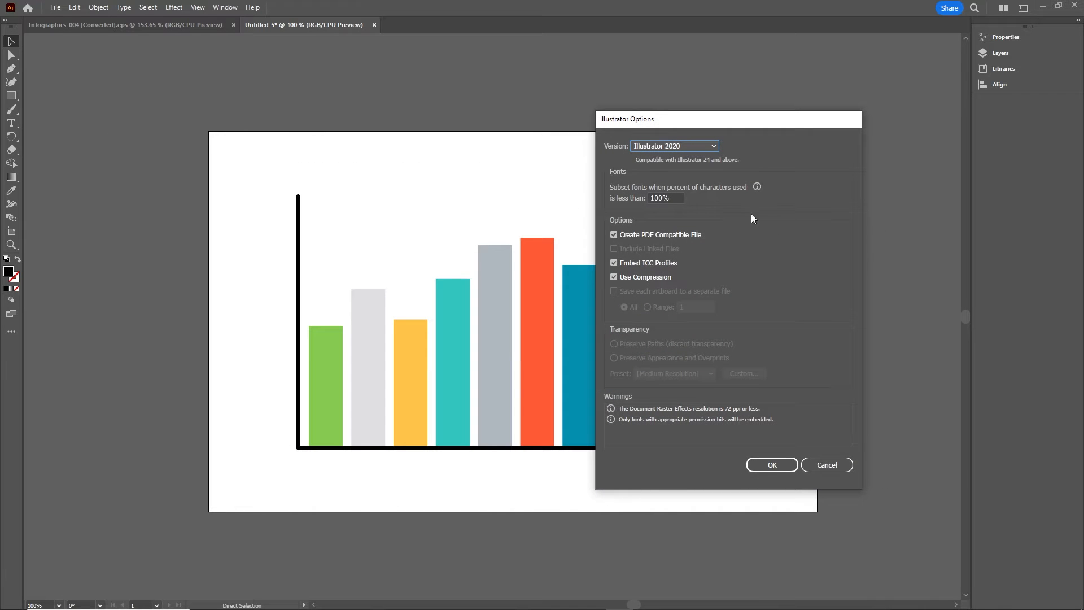
{"action": "left_click", "coordinate": [773, 466]}
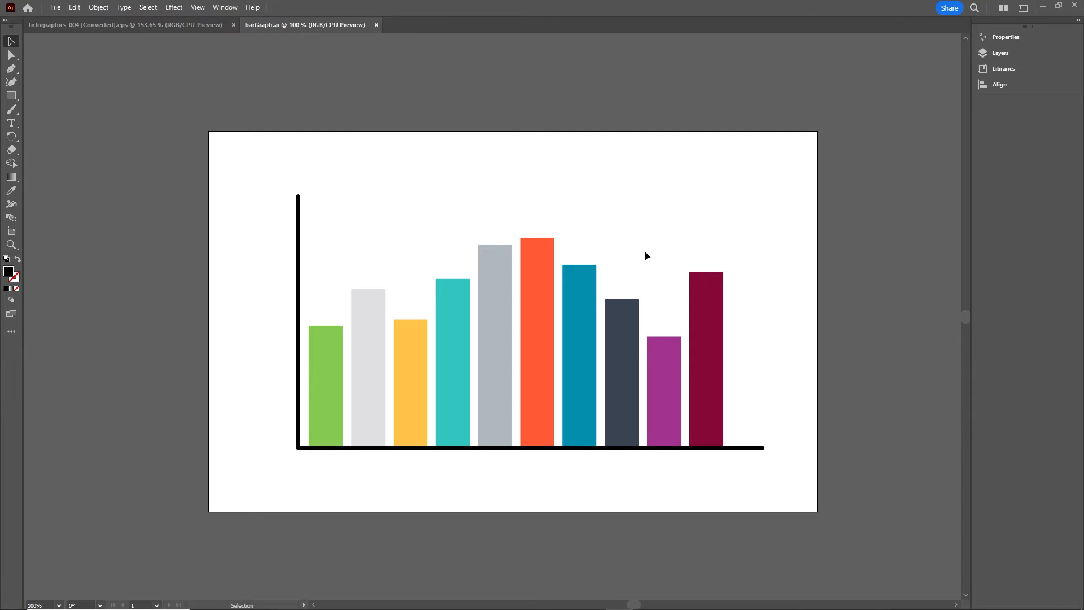
In Animate, create an 800 × 500 HTML5 Canvas document and show the Timeline panel
{"action": "mouse_move", "coordinate": [454, 607]}
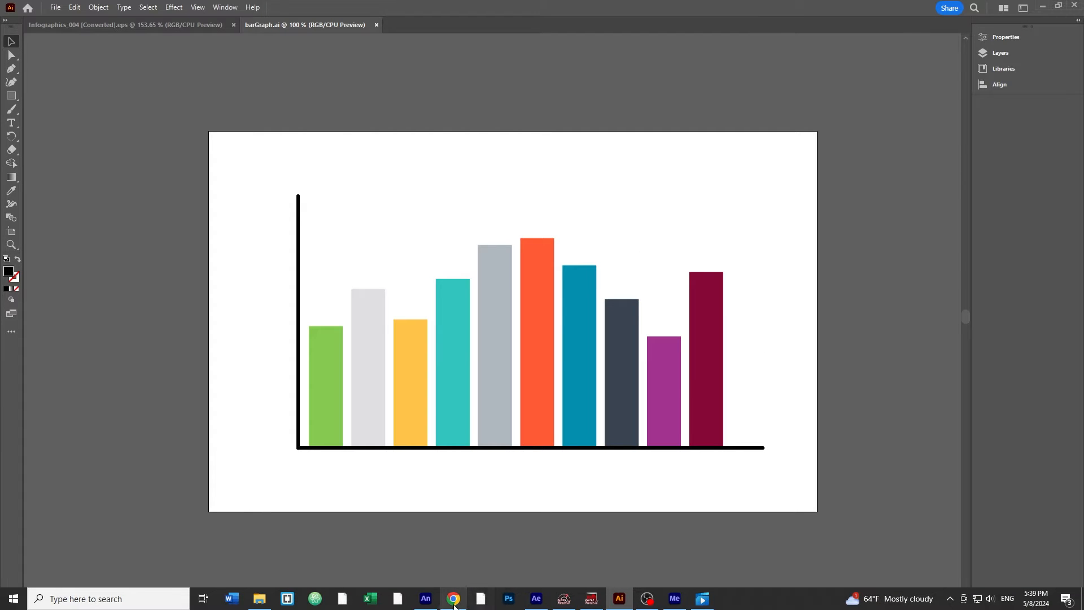
{"action": "left_click", "coordinate": [426, 600]}
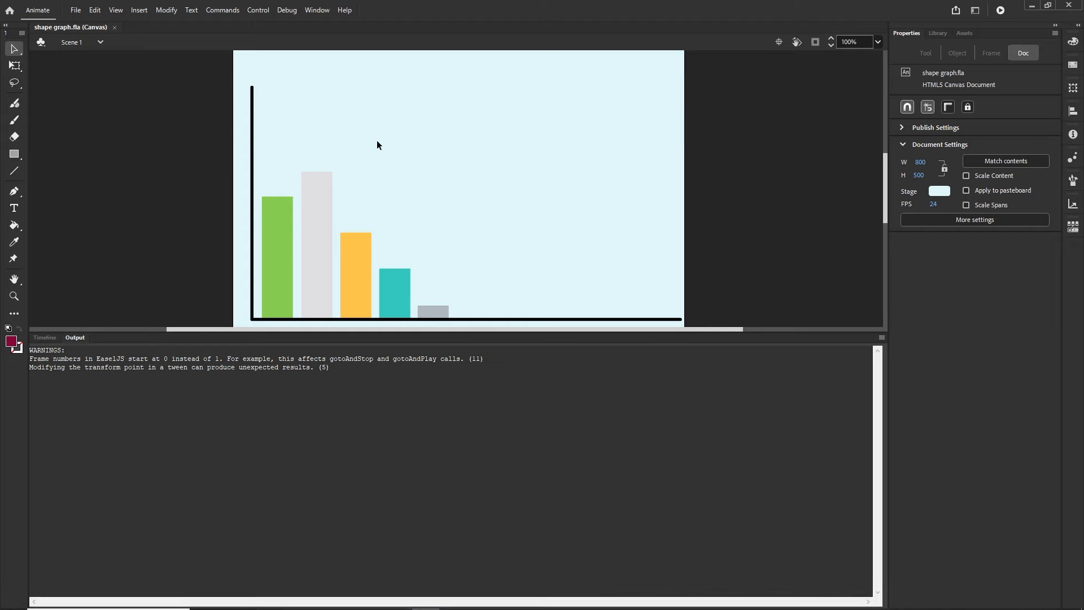
{"action": "key", "text": "ctrl+Return"}
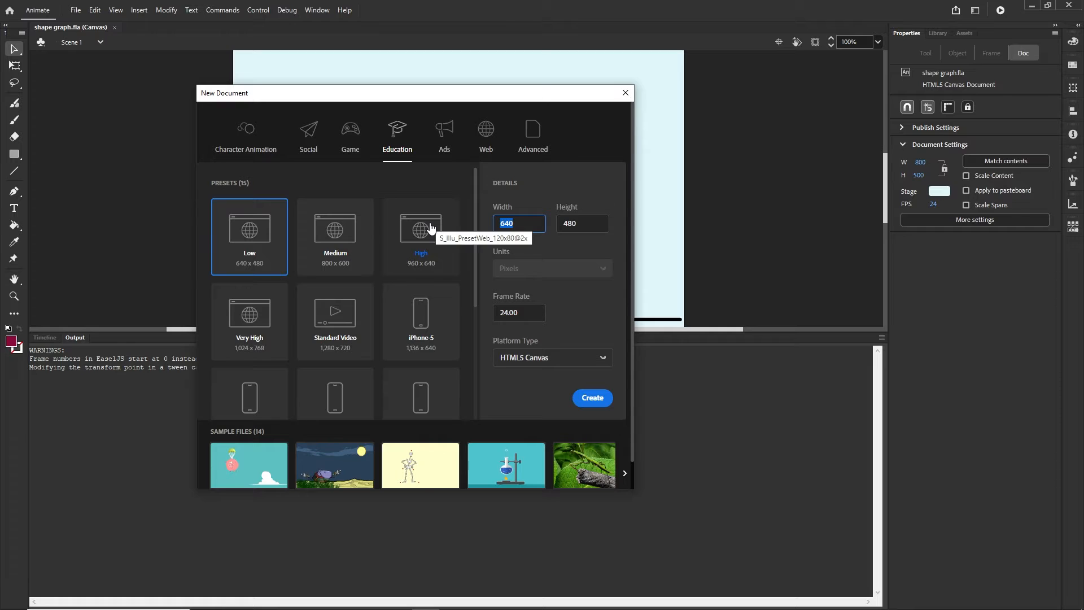
{"action": "type", "text": "800"}
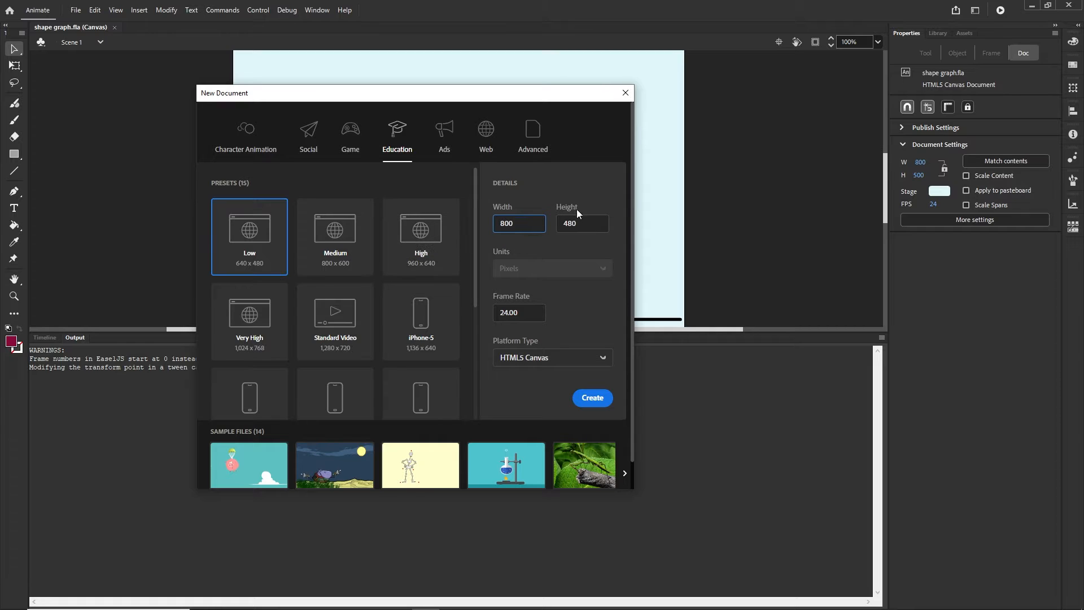
{"action": "key", "text": "Tab"}
{"action": "type", "text": "500"}
{"action": "left_click", "coordinate": [596, 399]}
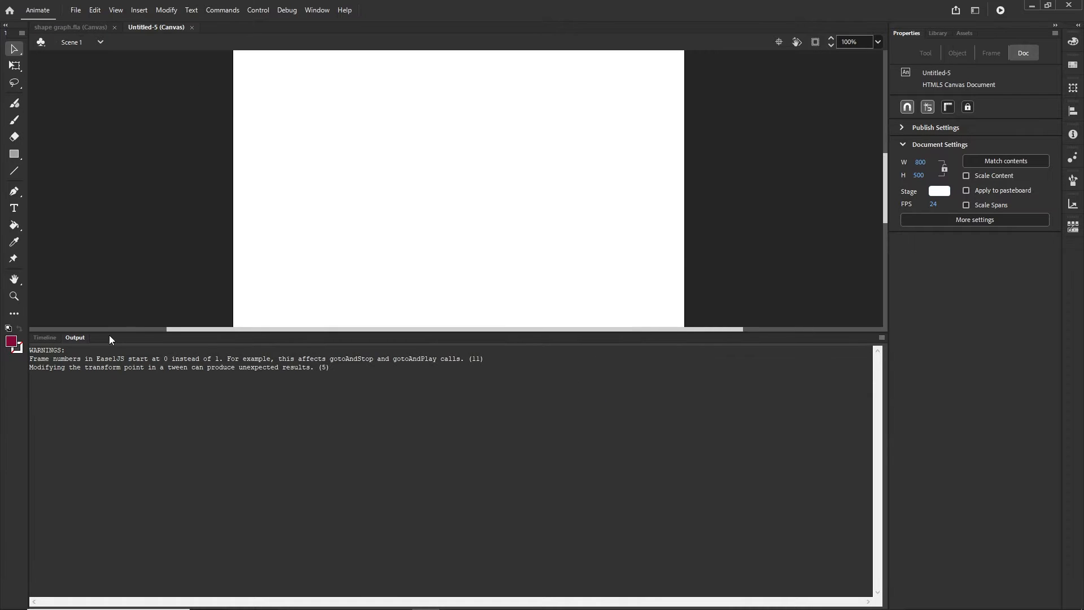
{"action": "left_click", "coordinate": [46, 337]}
Drag barGraph.ai from the project's illustrator folder onto the empty Animate stage
{"action": "left_click_drag", "start_coordinate": [433, 333], "coordinate": [427, 405]}
{"action": "left_click", "coordinate": [260, 607]}
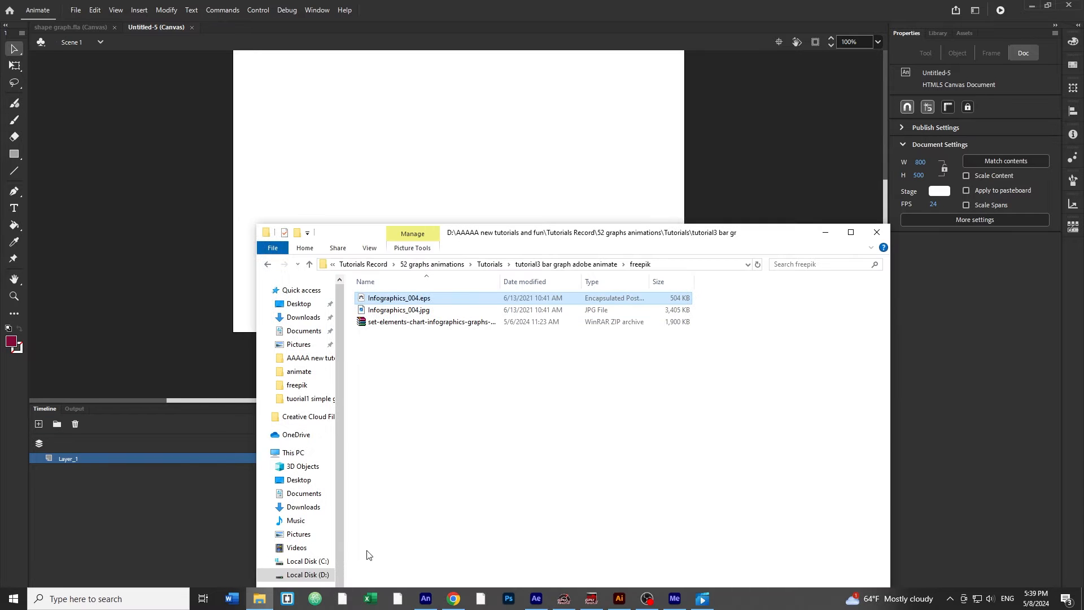
{"action": "left_click", "coordinate": [567, 264]}
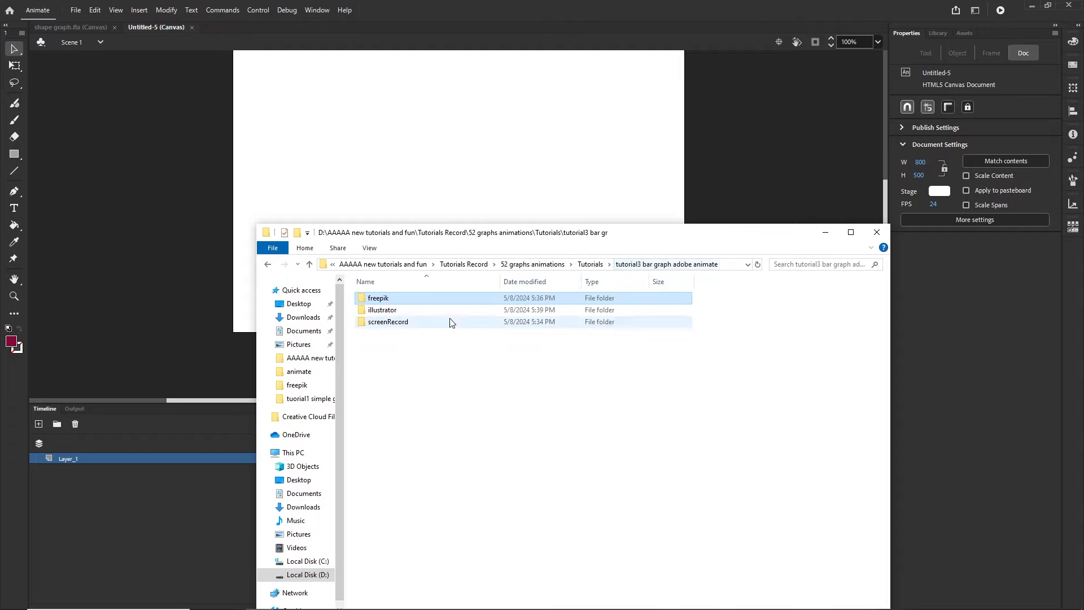
{"action": "double_click", "coordinate": [390, 310]}
{"action": "left_click", "coordinate": [397, 299]}
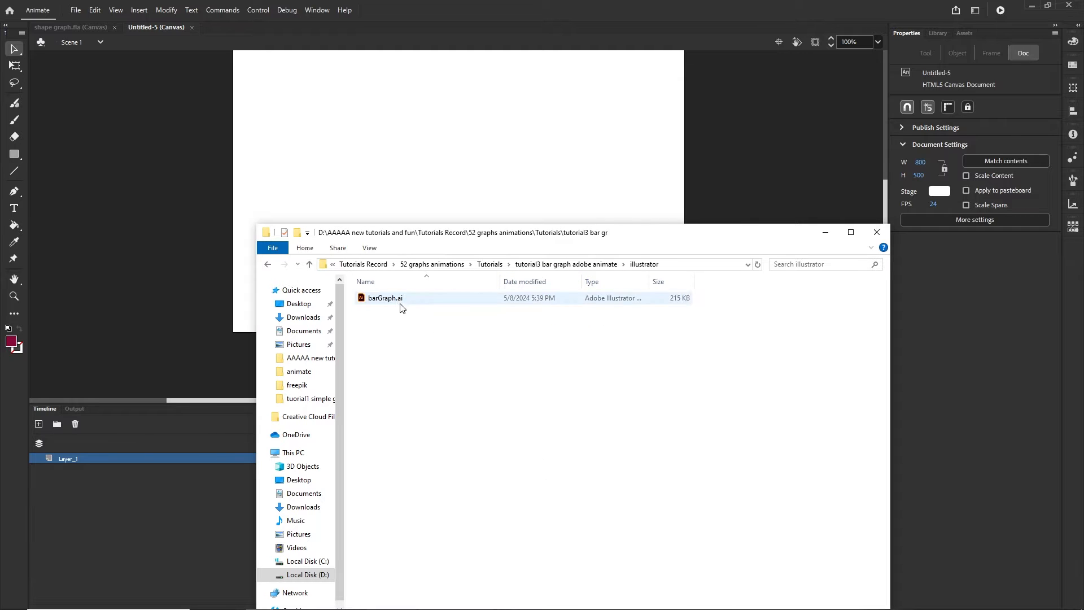
{"action": "left_click_drag", "start_coordinate": [372, 295], "coordinate": [495, 142]}
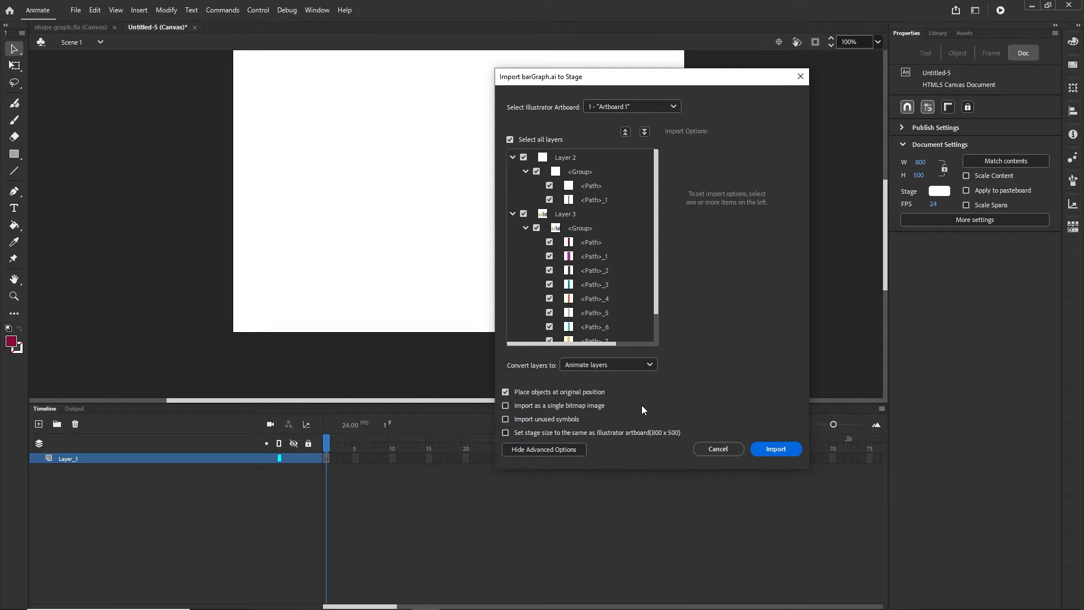
Import barGraph.ai to the stage and select the whole graph group
{"action": "left_click", "coordinate": [785, 454]}
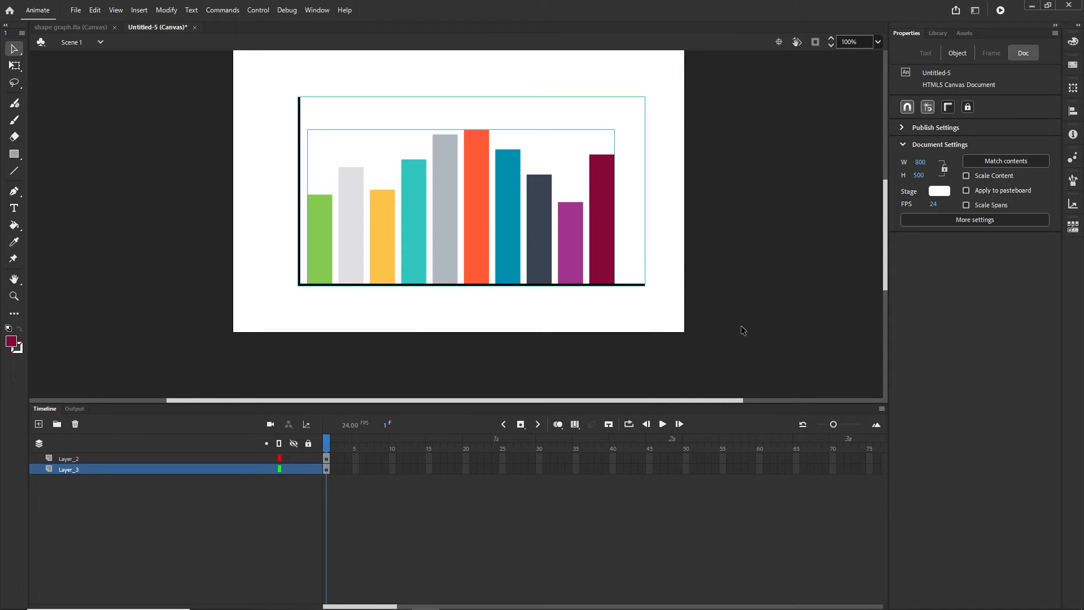
{"action": "left_click", "coordinate": [741, 330]}
{"action": "left_click_drag", "start_coordinate": [681, 316], "coordinate": [234, 80]}
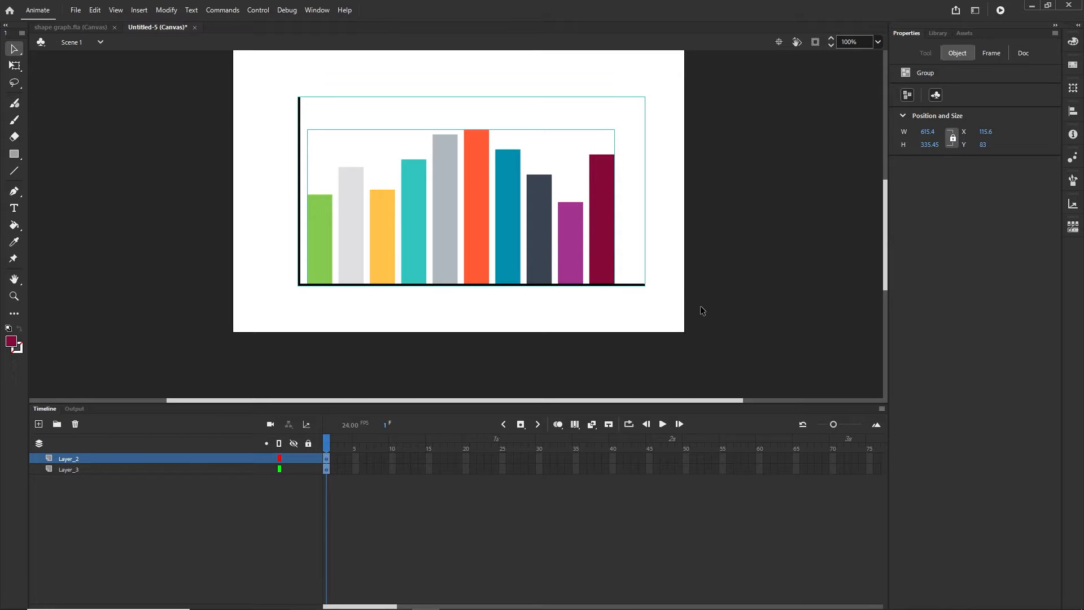
{"action": "left_click_drag", "start_coordinate": [713, 313], "coordinate": [233, 79]}
Enlarge the bar graph with Free Transform and nudge it into position in 10 px steps
{"action": "key", "text": "q"}
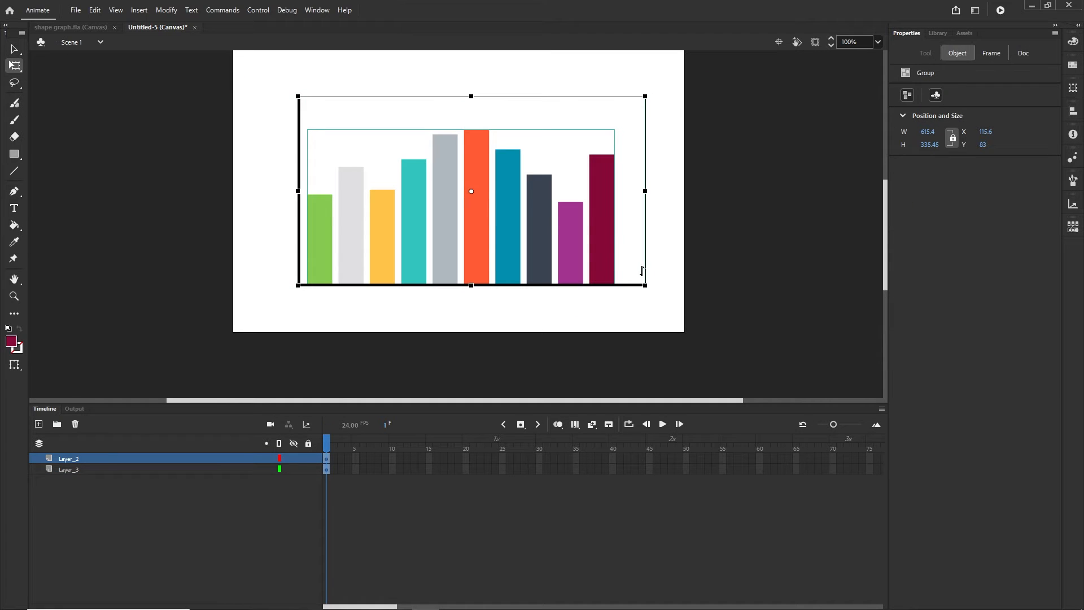
{"action": "left_click_drag", "start_coordinate": [644, 284], "coordinate": [667, 297]}
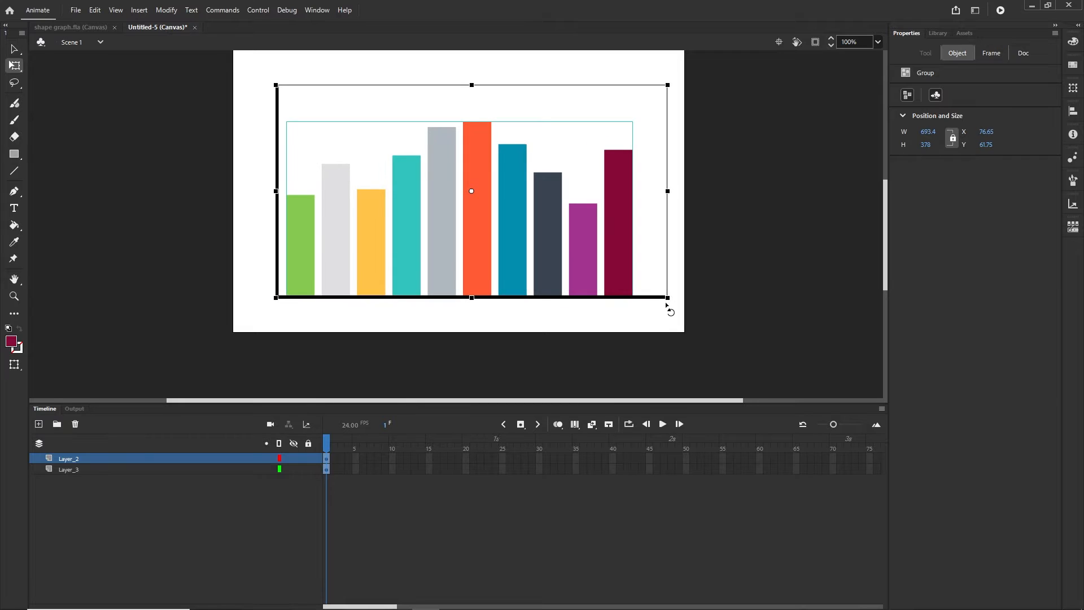
{"action": "key", "text": "shift+Left"}
{"action": "key", "text": "shift+Left"}
{"action": "key", "text": "shift+Down"}
{"action": "key", "text": "shift+Right"}
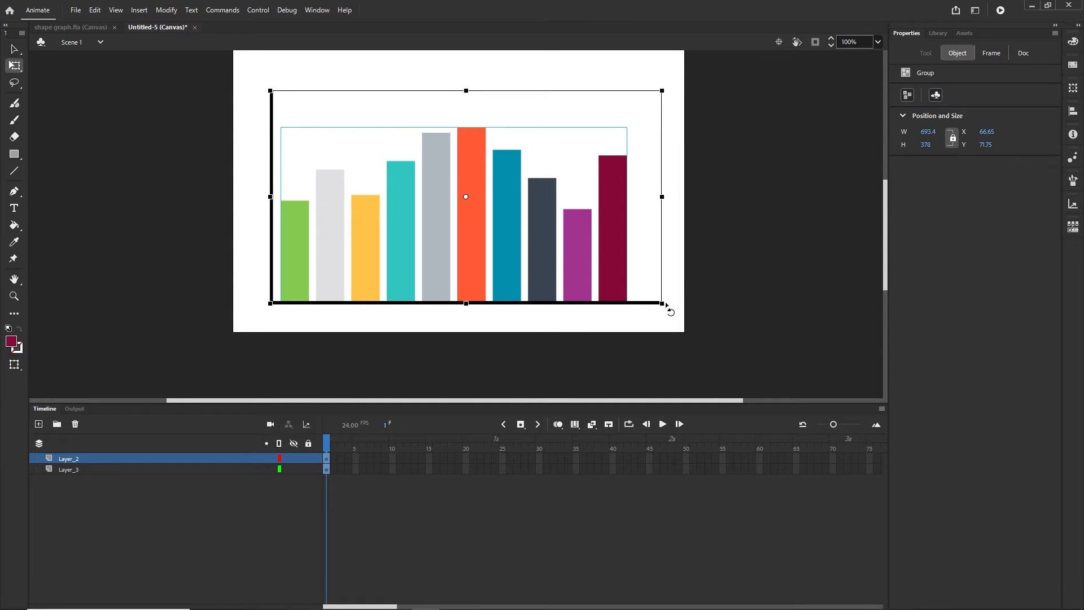
{"action": "key", "text": "shift+Left"}
{"action": "key", "text": "shift+Down"}
{"action": "key", "text": "shift+Up"}
{"action": "key", "text": "shift+Down"}
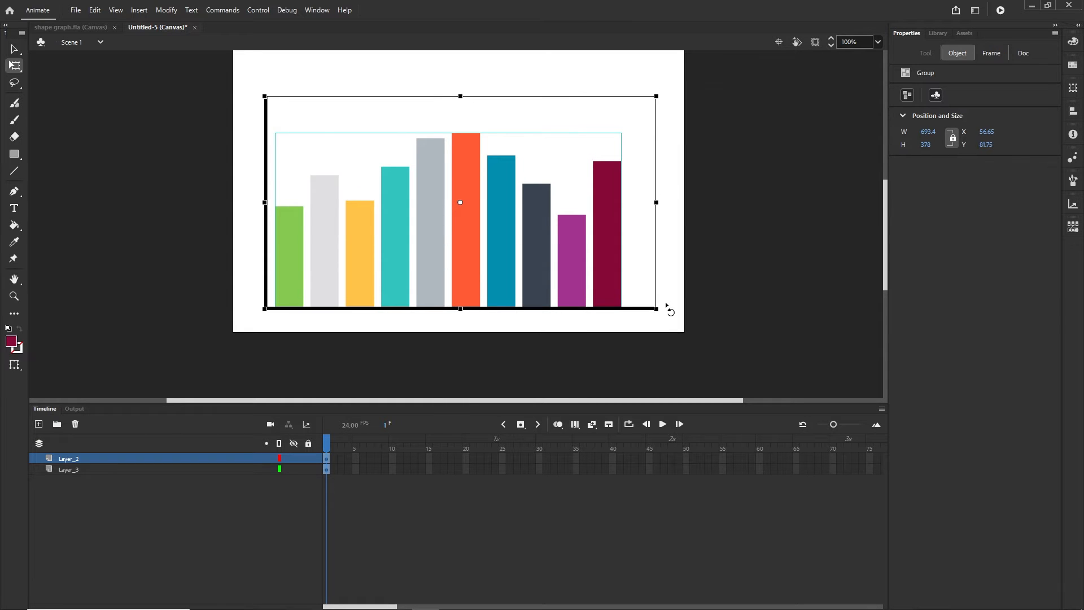
Rename Layer_3 to 'bars' and Layer_2 to 'grid'
{"action": "left_click", "coordinate": [767, 308]}
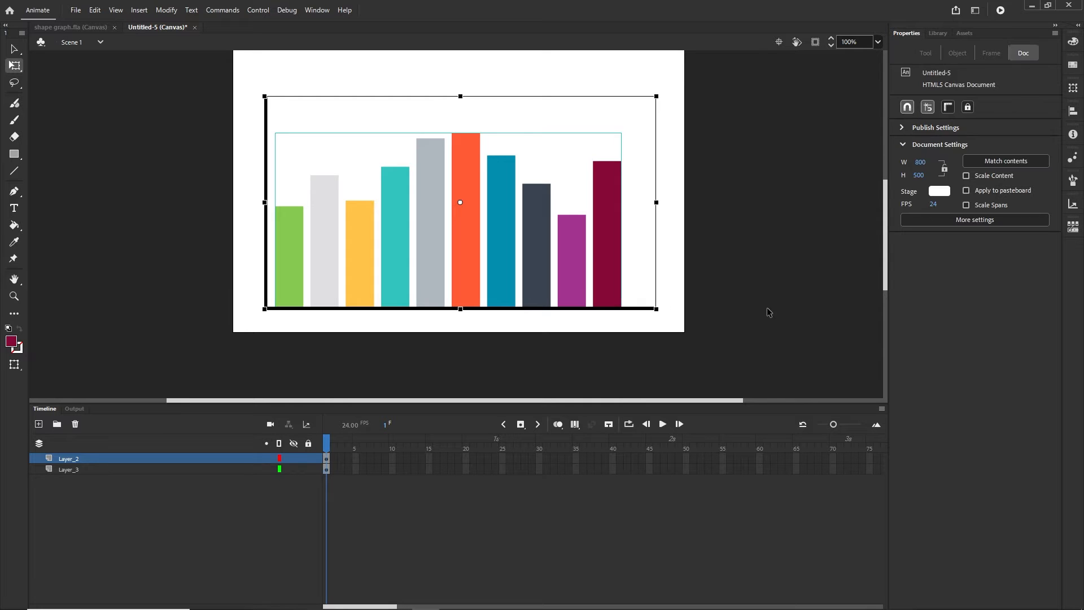
{"action": "left_click", "coordinate": [72, 469]}
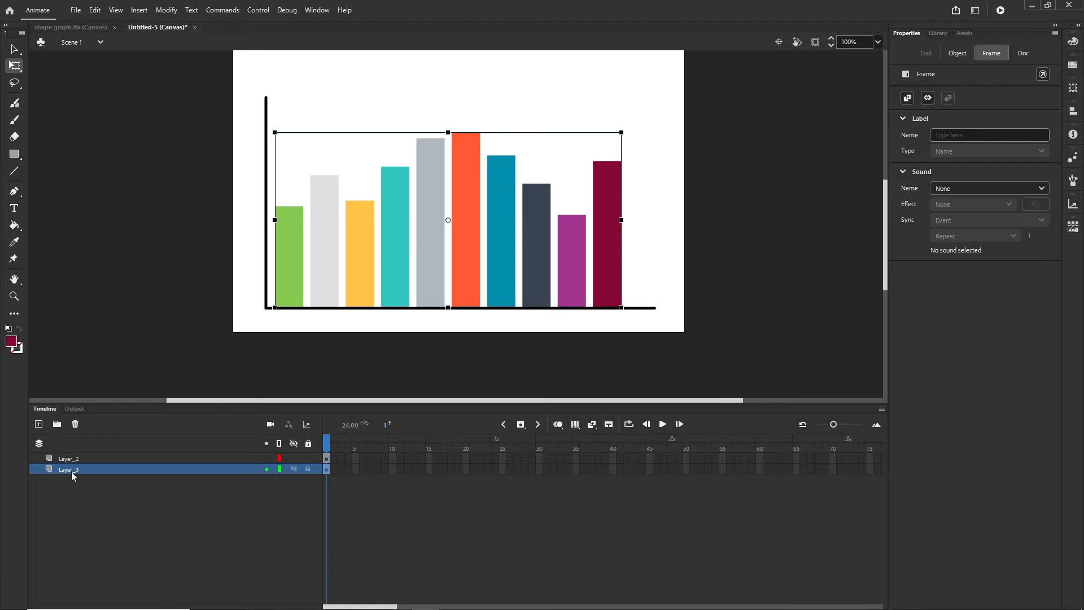
{"action": "double_click", "coordinate": [71, 473]}
{"action": "type", "text": "bars"}
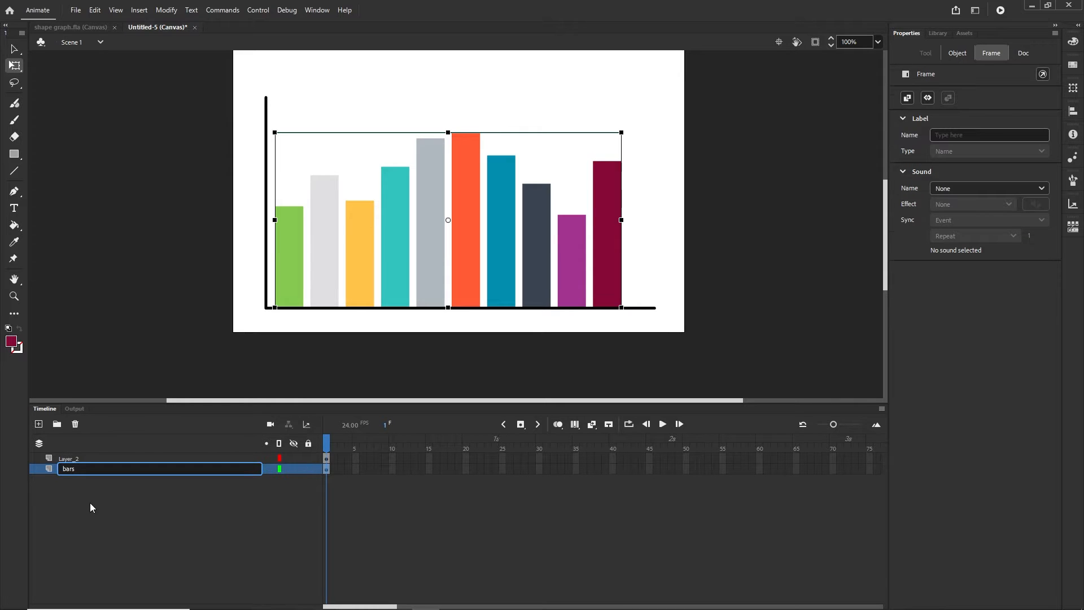
{"action": "left_click", "coordinate": [90, 502]}
{"action": "left_click", "coordinate": [60, 460]}
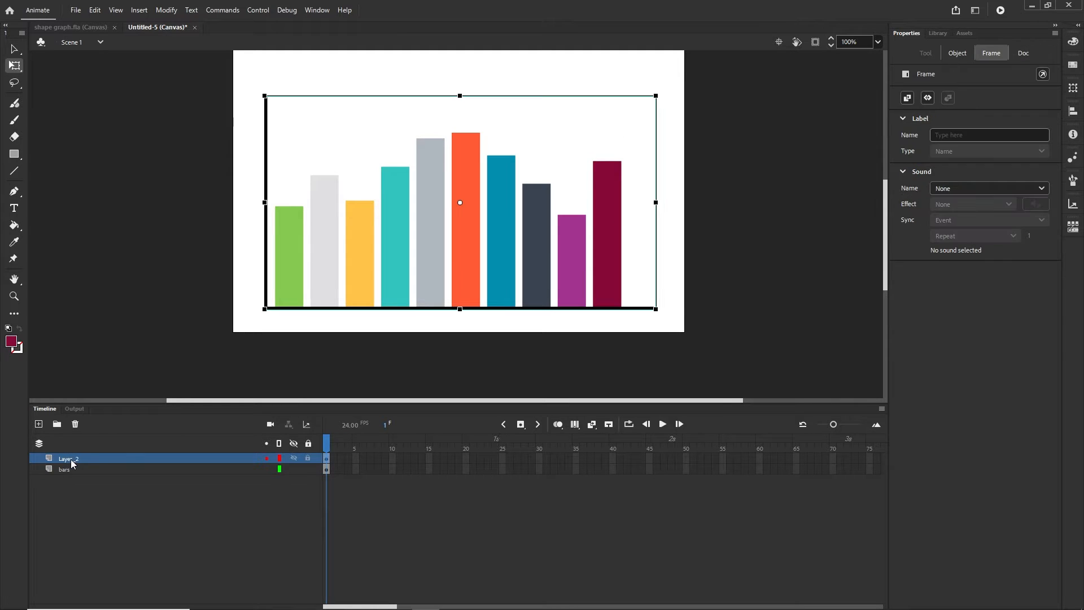
{"action": "double_click", "coordinate": [72, 458]}
{"action": "type", "text": "gr"}
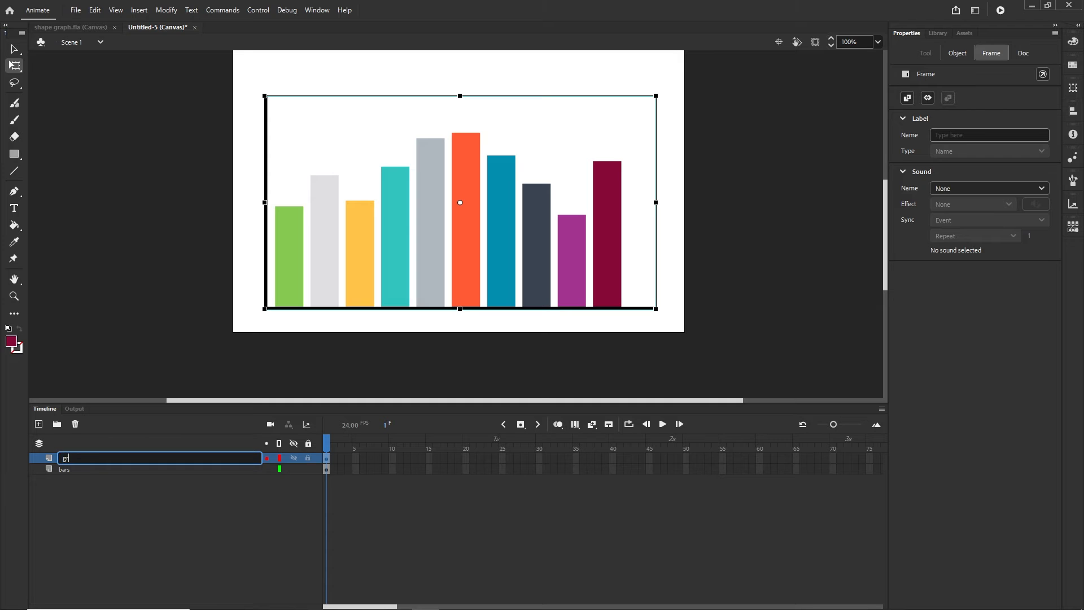
{"action": "type", "text": "id"}
{"action": "left_click", "coordinate": [132, 489]}
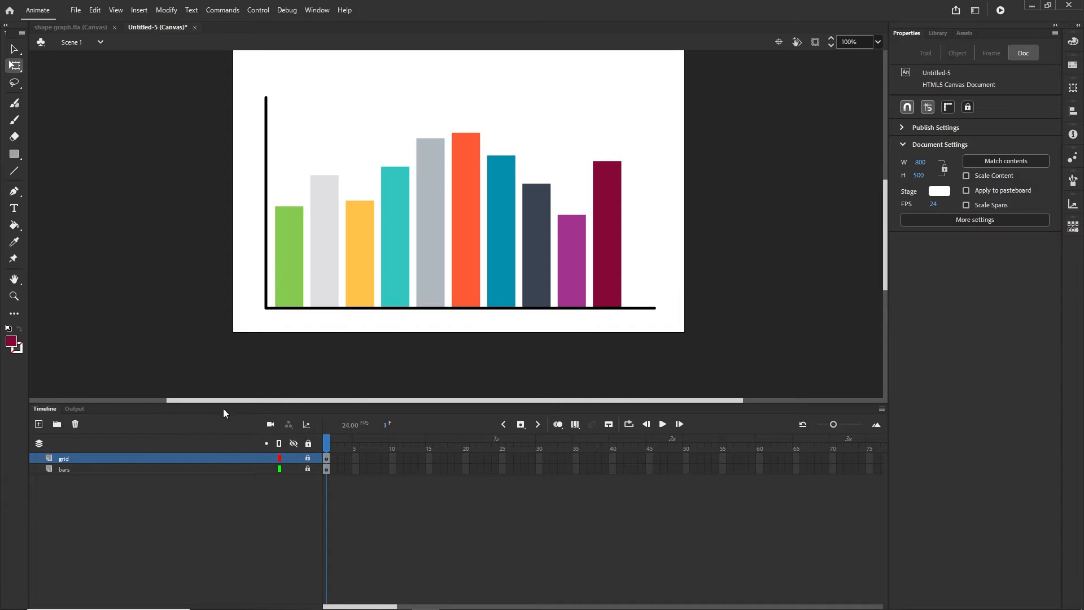
On a new layer, draw a dark-red rectangle with no stroke covering the first, green bar
{"action": "left_click", "coordinate": [39, 424]}
{"action": "left_click", "coordinate": [18, 156]}
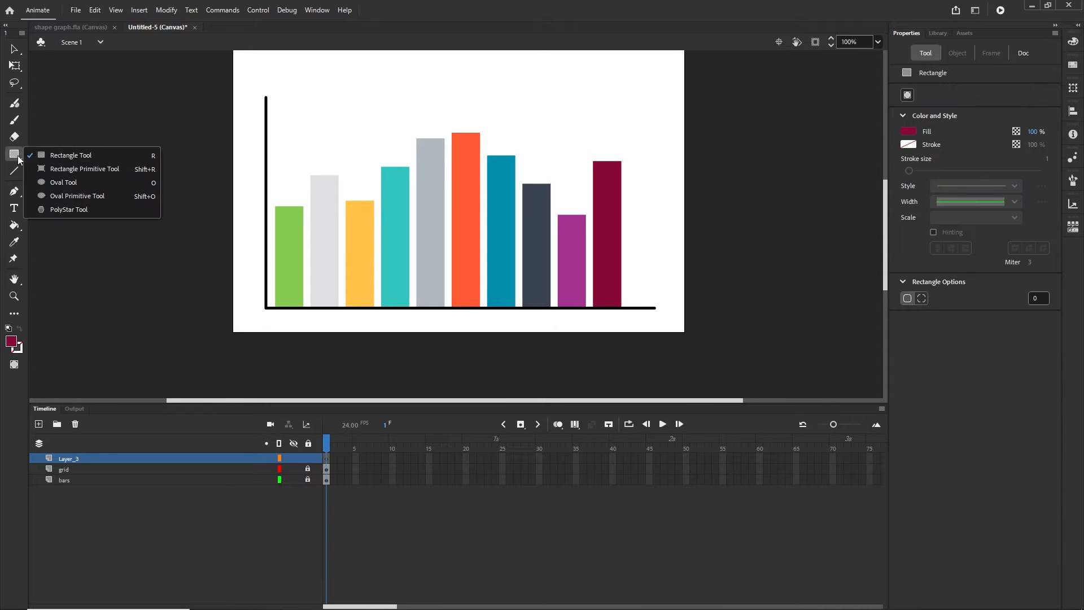
{"action": "left_click", "coordinate": [49, 155]}
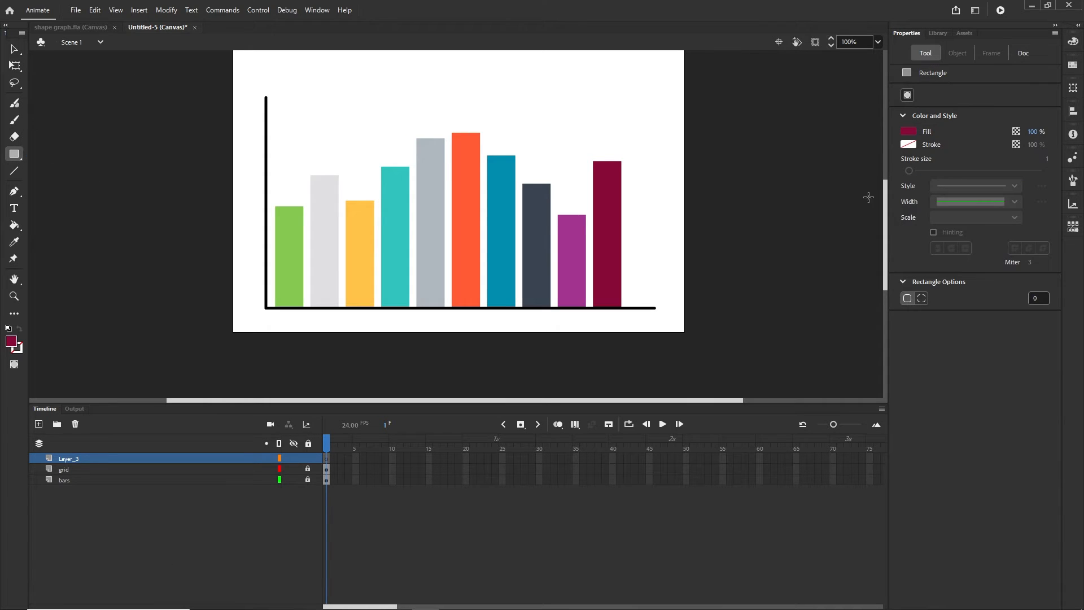
{"action": "left_click", "coordinate": [909, 145]}
{"action": "left_click", "coordinate": [882, 157]}
{"action": "scroll", "coordinate": [296, 248], "scroll_direction": "up", "scroll_amount": 3}
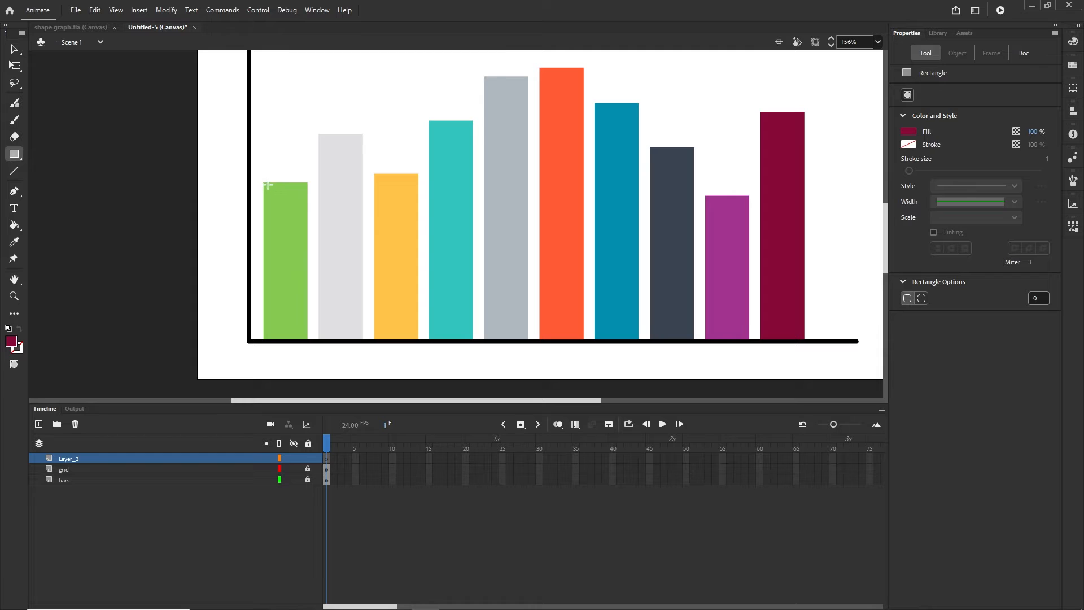
{"action": "mouse_move", "coordinate": [267, 185]}
{"action": "left_mouse_down"}
{"action": "mouse_move", "coordinate": [306, 275]}
{"action": "mouse_move", "coordinate": [312, 343]}
{"action": "left_mouse_up"}
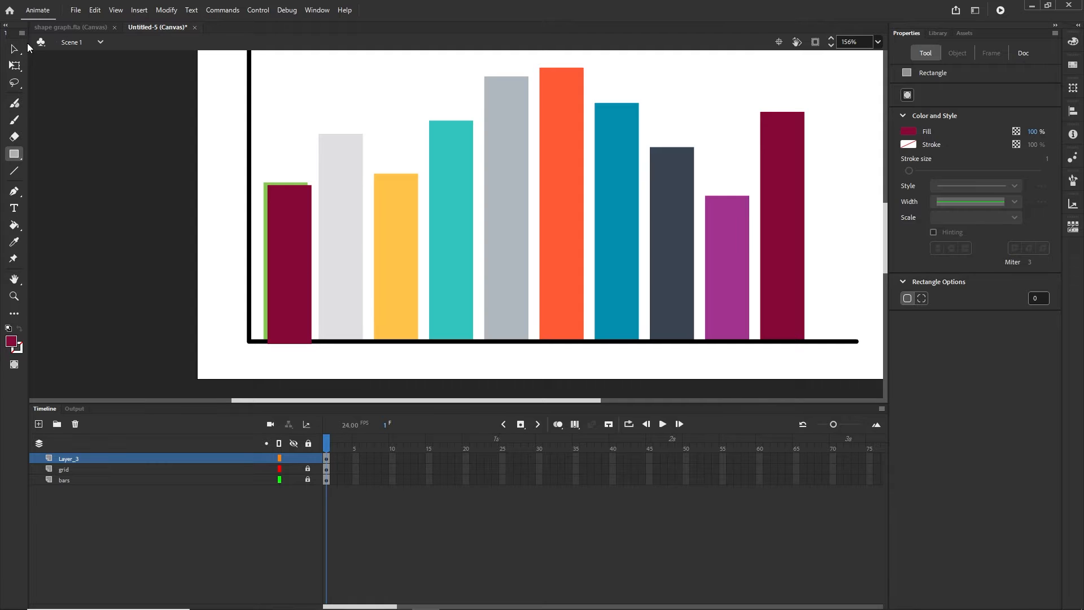
Nudge the dark-red rectangle left, up and 10 px right to sit over the green bar
{"action": "left_click", "coordinate": [15, 49]}
{"action": "left_click", "coordinate": [302, 241]}
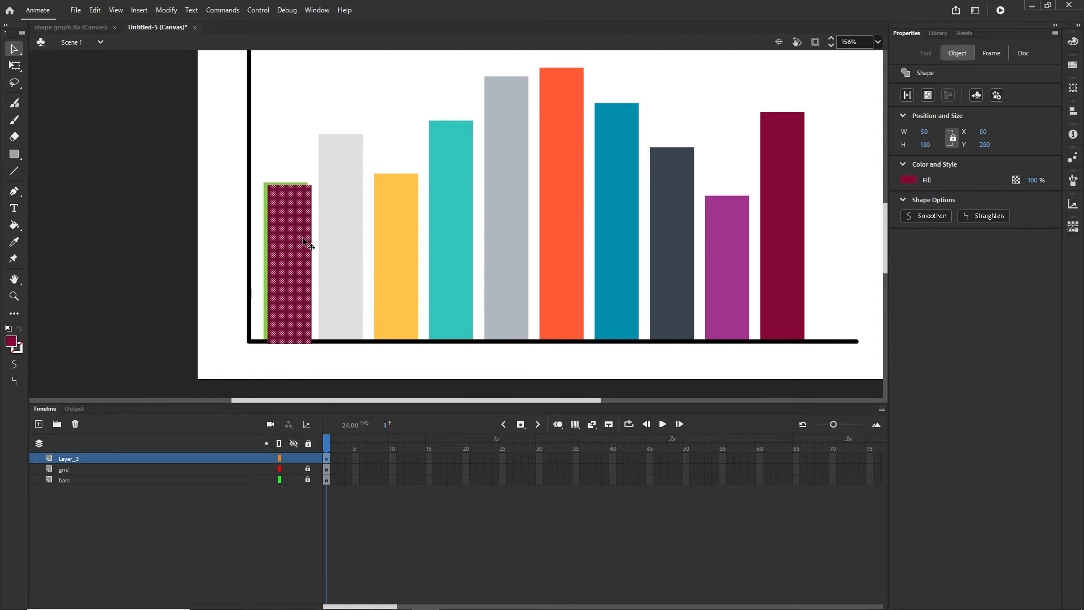
{"action": "key", "text": "Left"}
{"action": "key", "text": "Left"}
{"action": "key", "text": "Left"}
{"action": "key", "text": "Left"}
{"action": "key", "text": "Up"}
{"action": "key", "text": "Up"}
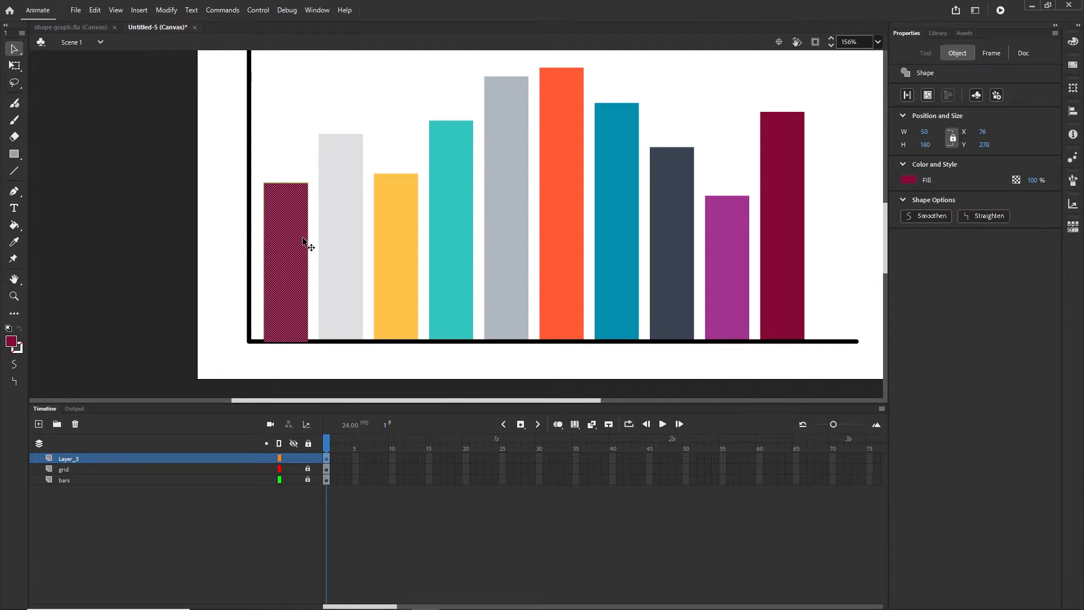
{"action": "key", "text": "Up"}
{"action": "left_click", "coordinate": [229, 544]}
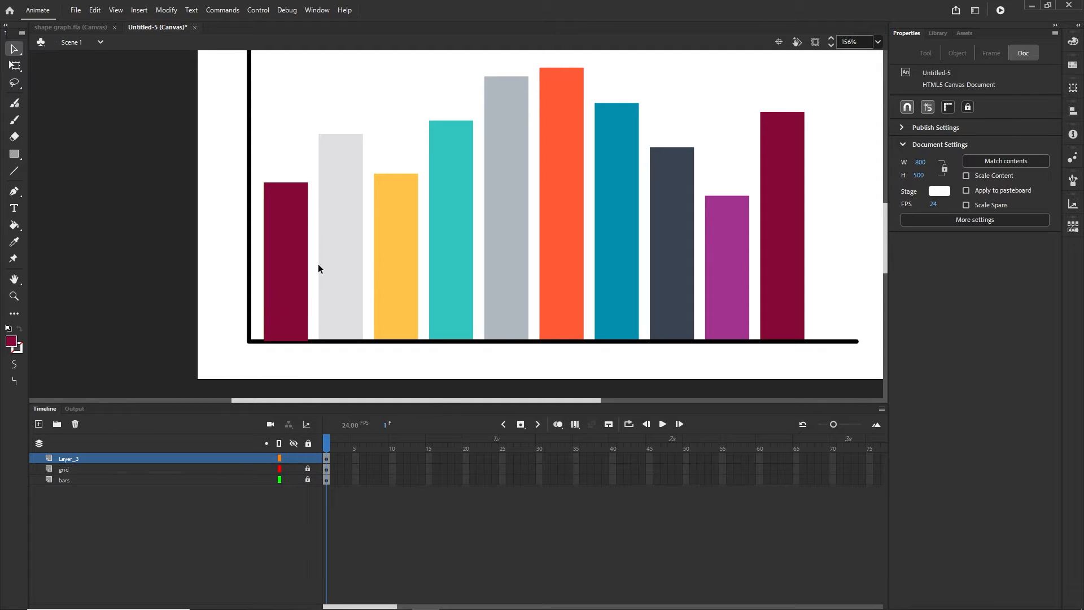
{"action": "left_click", "coordinate": [300, 263]}
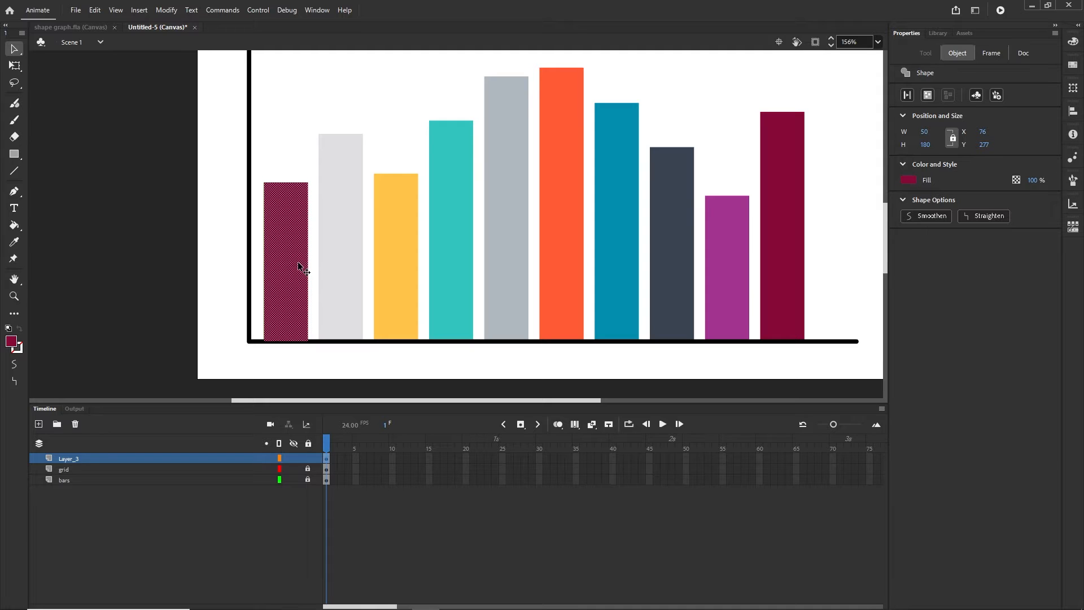
{"action": "key", "text": "shift+Right"}
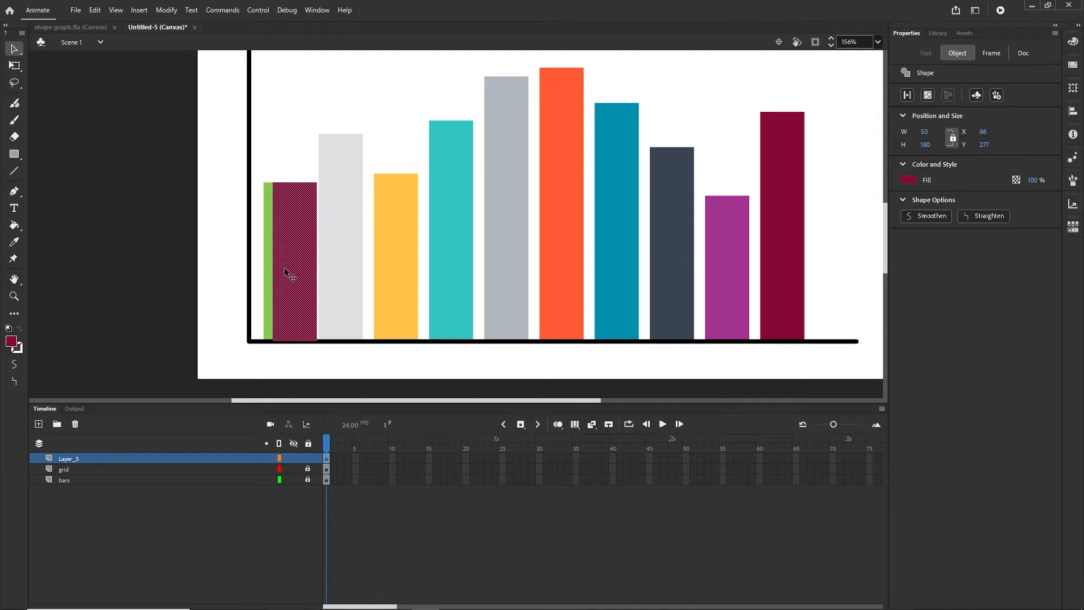
{"action": "left_click", "coordinate": [250, 510]}
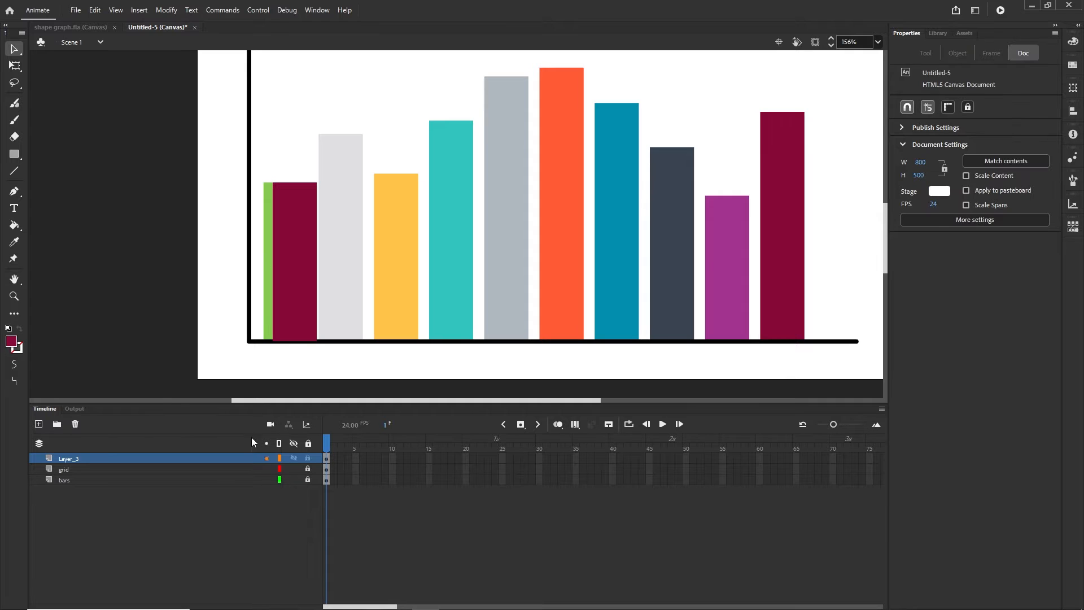
Fill the rectangle with the green bar's sampled colour and shift it left to X 76
{"action": "left_click", "coordinate": [303, 280]}
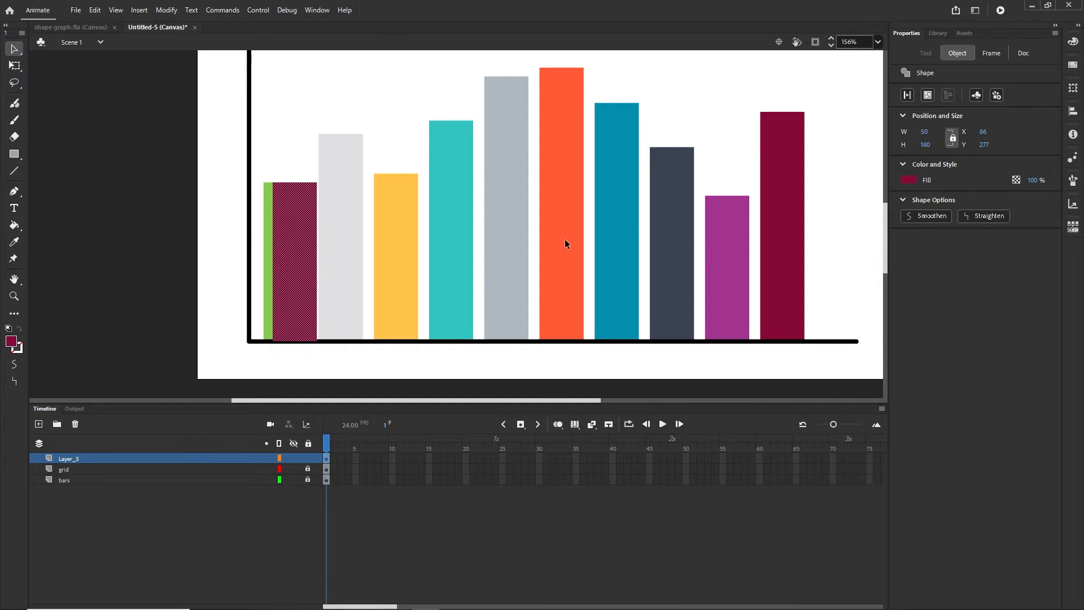
{"action": "left_click", "coordinate": [908, 180]}
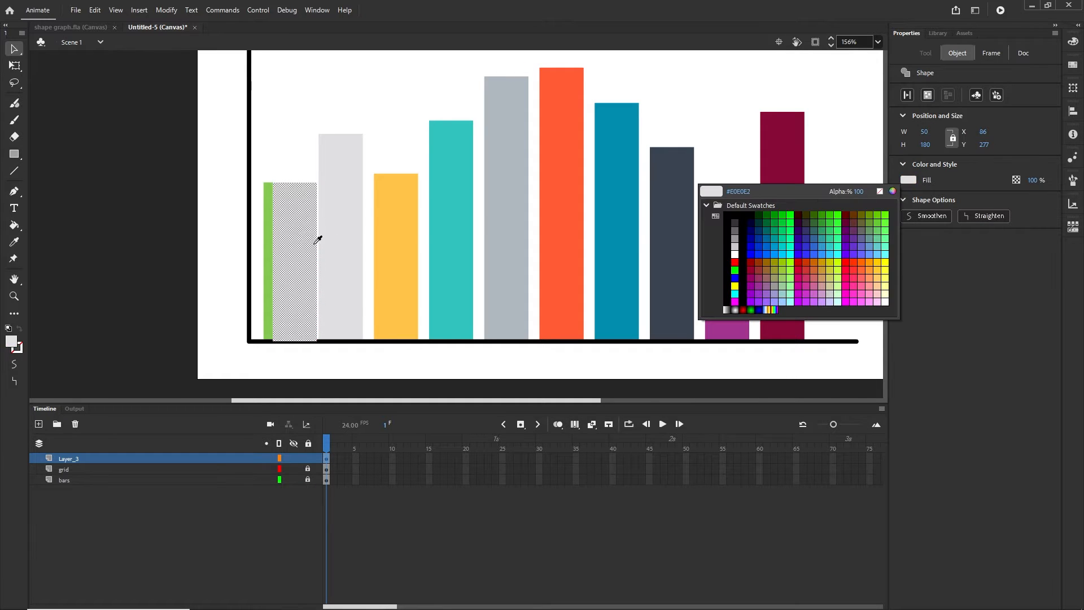
{"action": "left_click", "coordinate": [271, 239]}
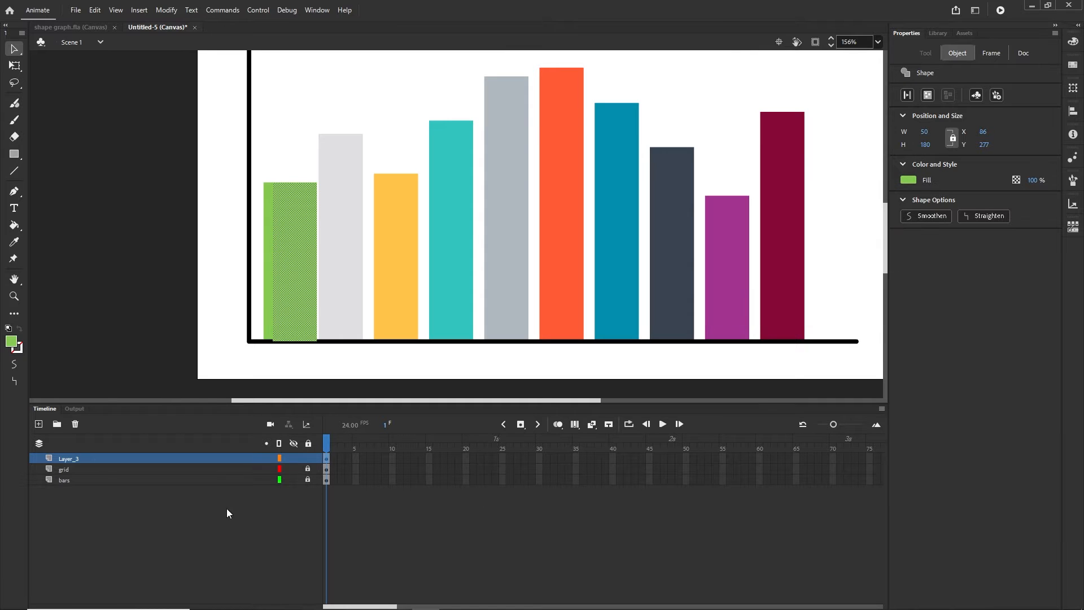
{"action": "left_click", "coordinate": [221, 517]}
{"action": "left_click", "coordinate": [303, 289]}
{"action": "key", "text": "shift+Left"}
{"action": "left_click", "coordinate": [190, 524]}
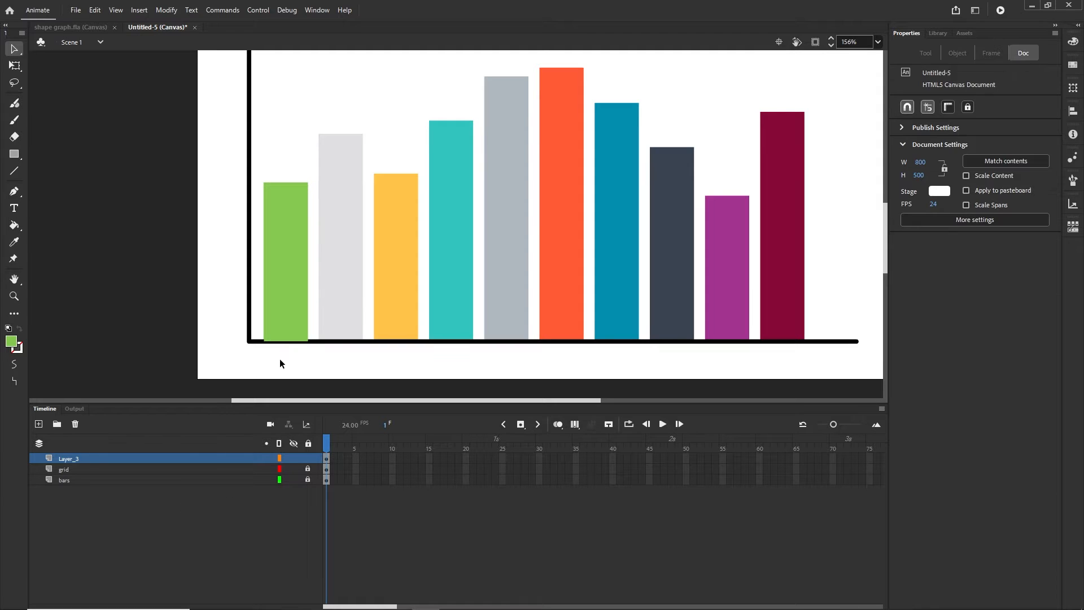
{"action": "left_click", "coordinate": [295, 283]}
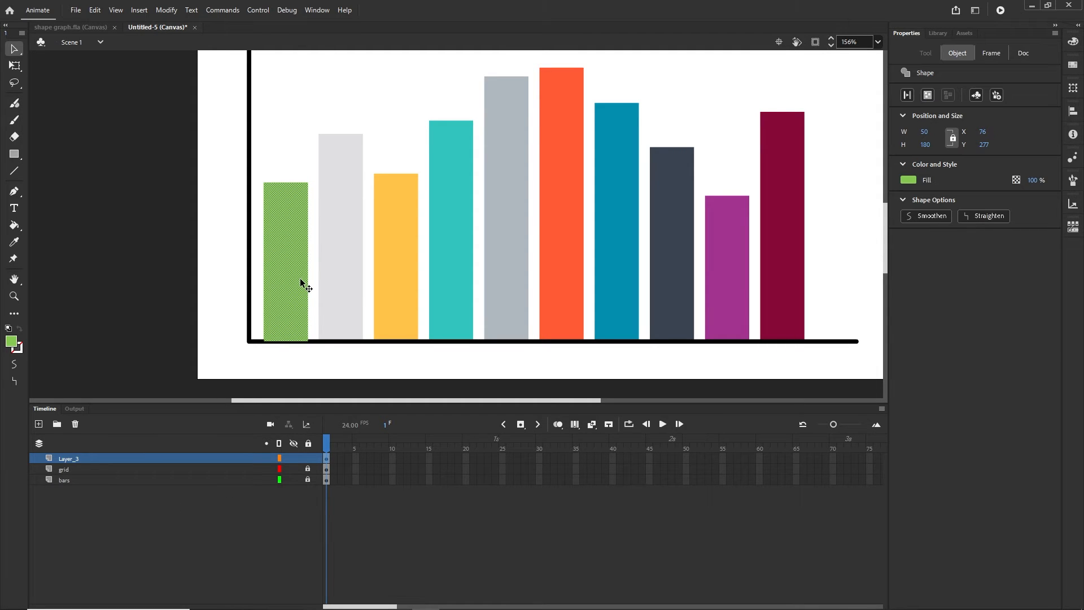
Nudge the green copy up a pixel and duplicate it over the second, grey bar
{"action": "key", "text": "Up"}
{"action": "left_click", "coordinate": [204, 531]}
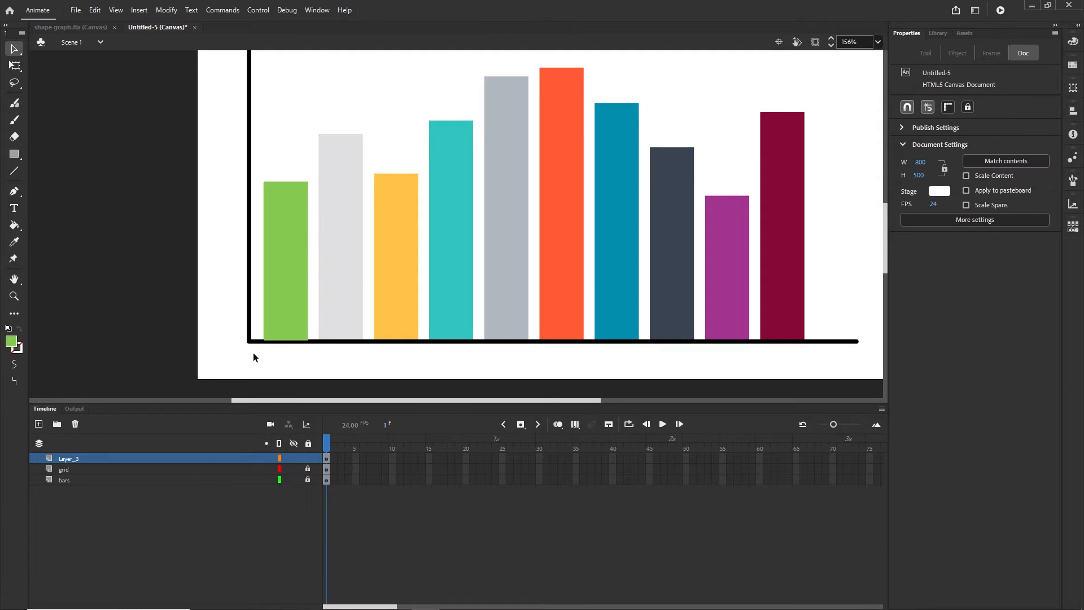
{"action": "left_click", "coordinate": [277, 295]}
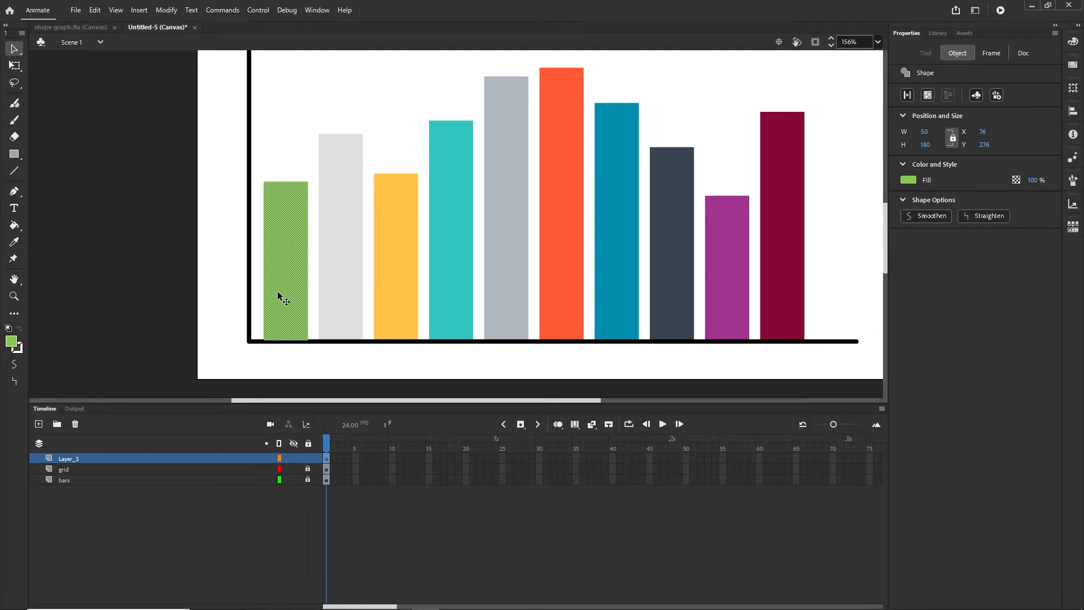
{"action": "left_click_drag", "start_coordinate": [285, 297], "coordinate": [338, 292]}
{"action": "left_click", "coordinate": [246, 527]}
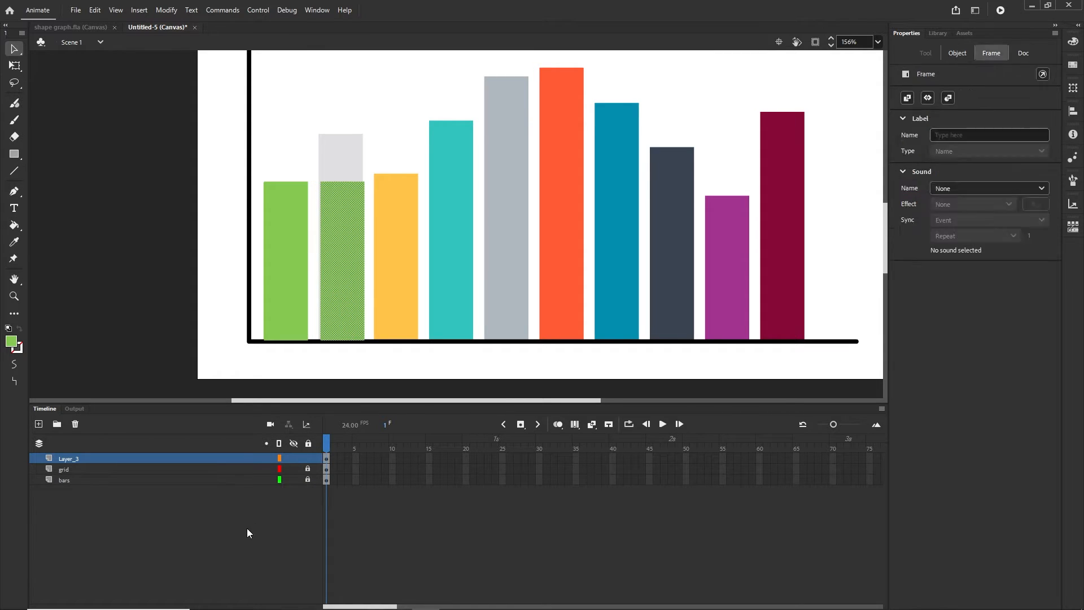
Raise the duplicate's top to the grey bar's height with Free Transform
{"action": "left_click", "coordinate": [350, 276]}
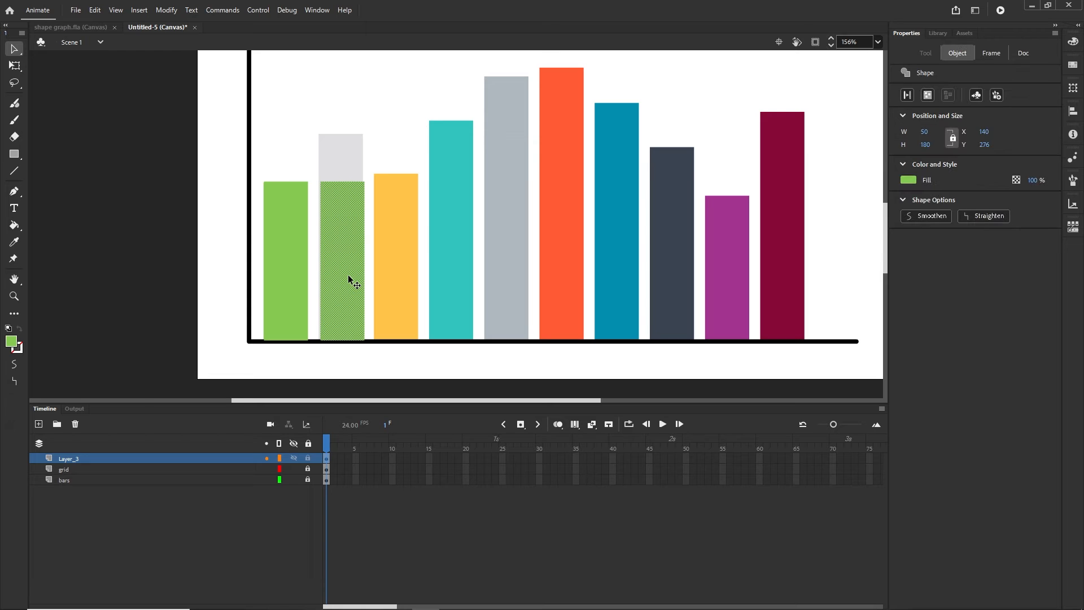
{"action": "key", "text": "q"}
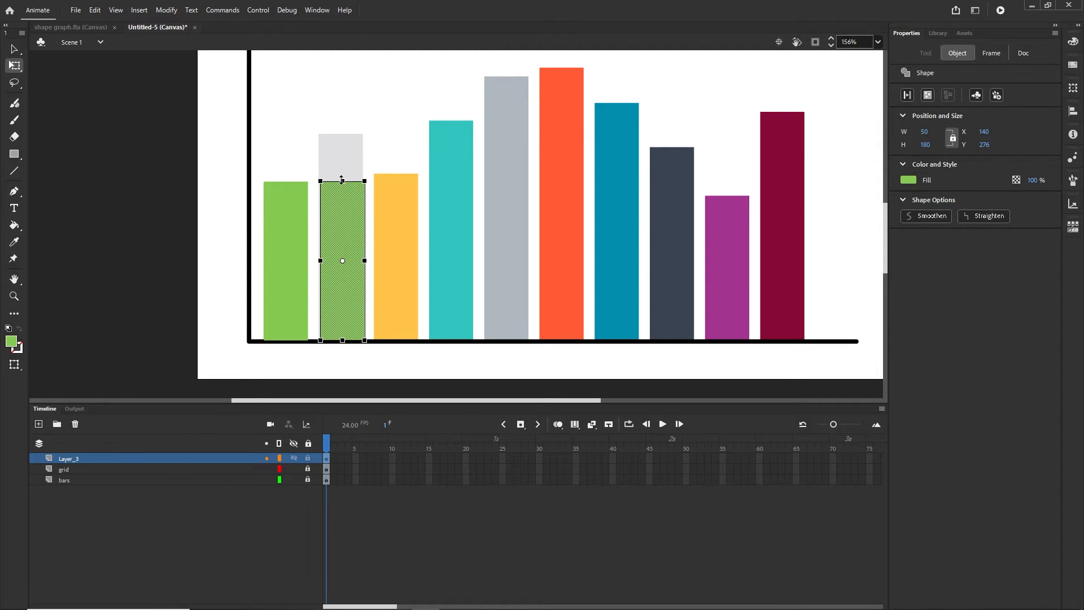
{"action": "left_click_drag", "start_coordinate": [342, 181], "coordinate": [342, 130]}
{"action": "key", "text": "ctrl+z"}
{"action": "key", "text": "ctrl+z"}
{"action": "left_click", "coordinate": [187, 510]}
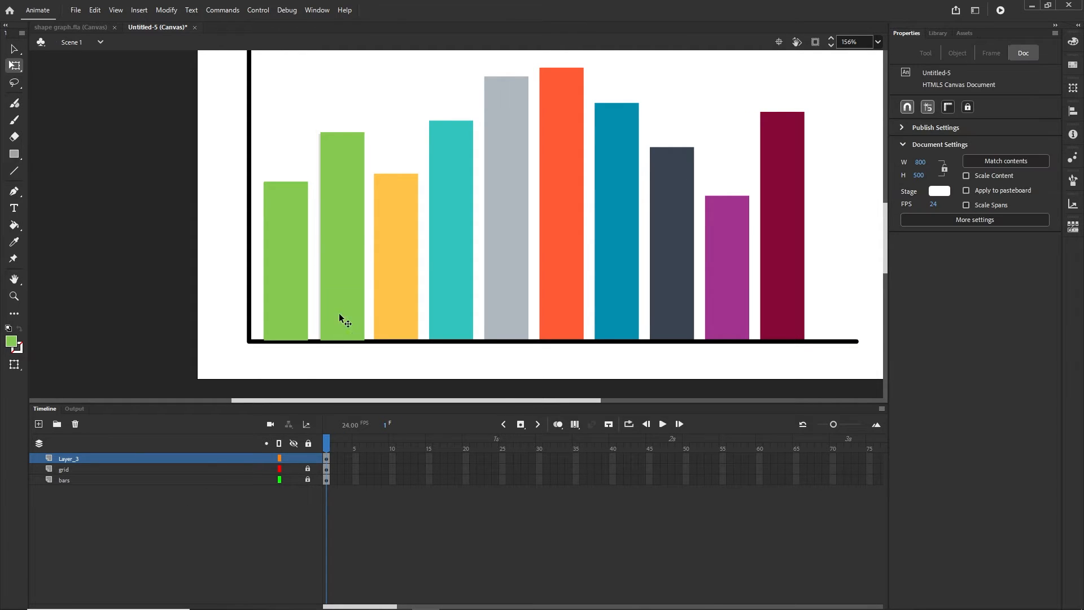
{"action": "left_click", "coordinate": [347, 289]}
{"action": "key", "text": "shift+Right"}
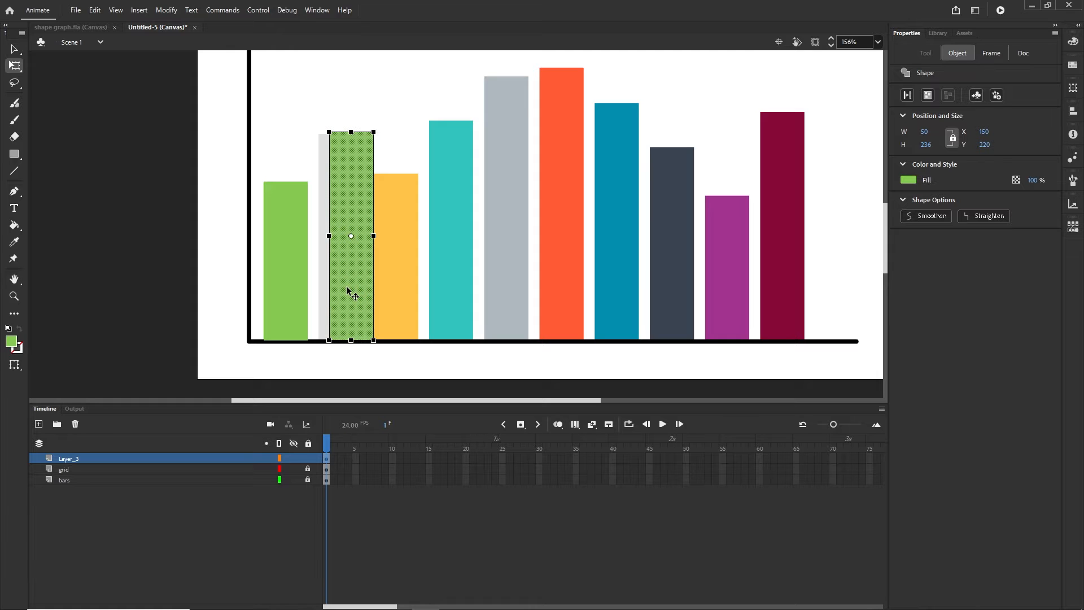
Fill the duplicate with the sampled light grey and align it at X 140, 50 × 236
{"action": "left_click", "coordinate": [909, 181]}
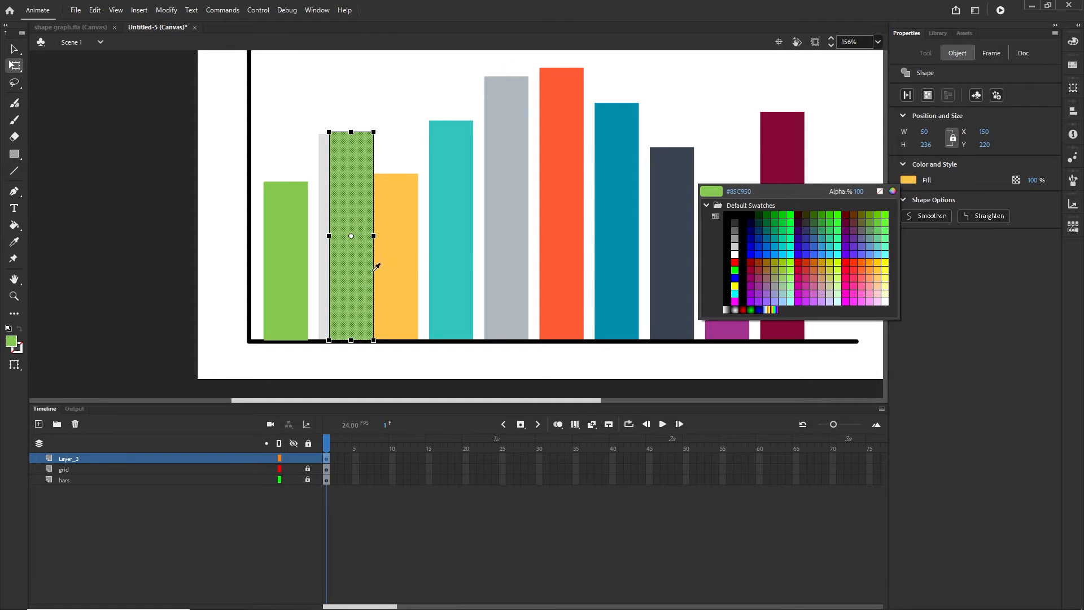
{"action": "left_click", "coordinate": [325, 271]}
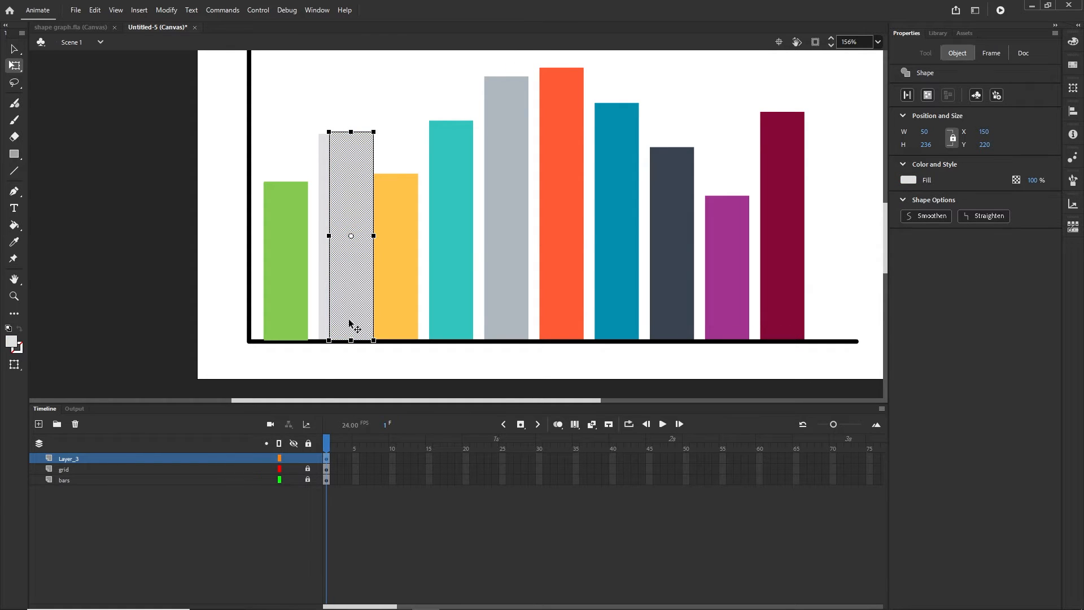
{"action": "key", "text": "shift+Left"}
{"action": "left_click", "coordinate": [280, 360]}
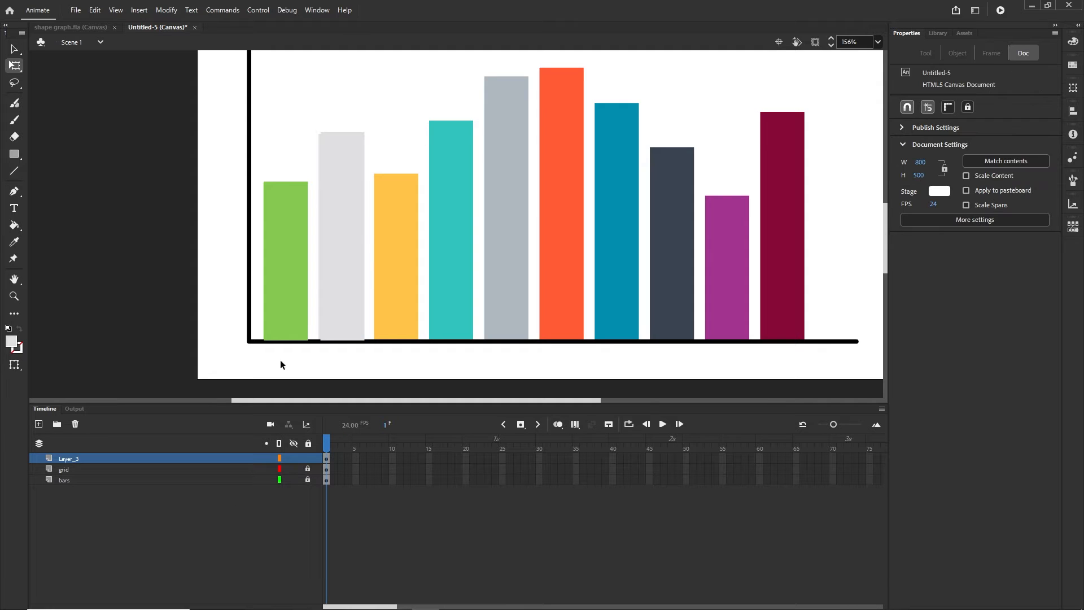
{"action": "left_click", "coordinate": [340, 291]}
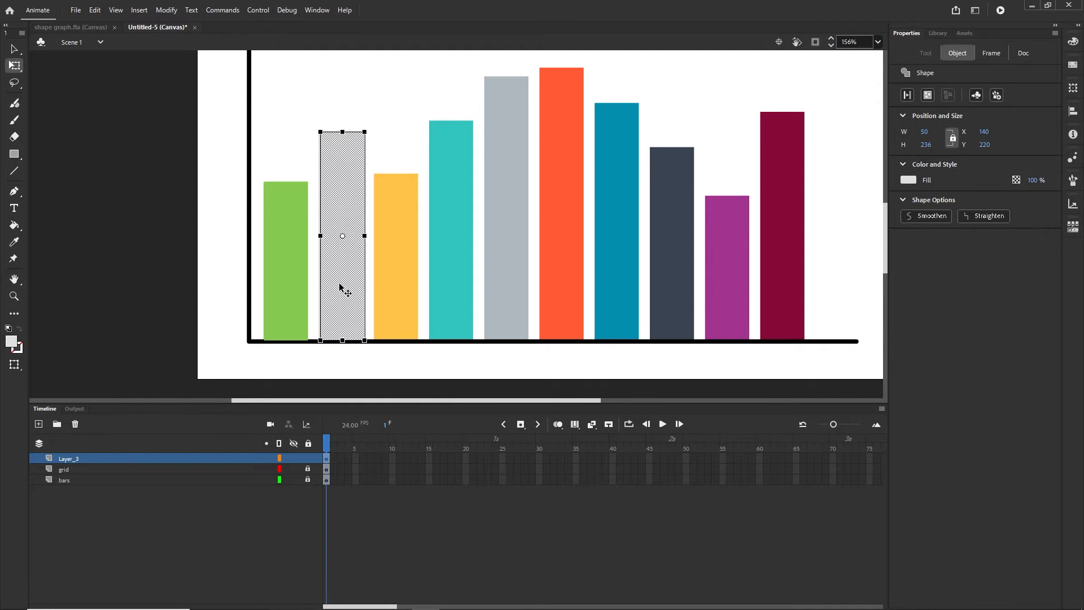
Copy a bar over the yellow bar, match its height and fill it with the sampled yellow
{"action": "left_click_drag", "start_coordinate": [340, 291], "coordinate": [398, 286]}
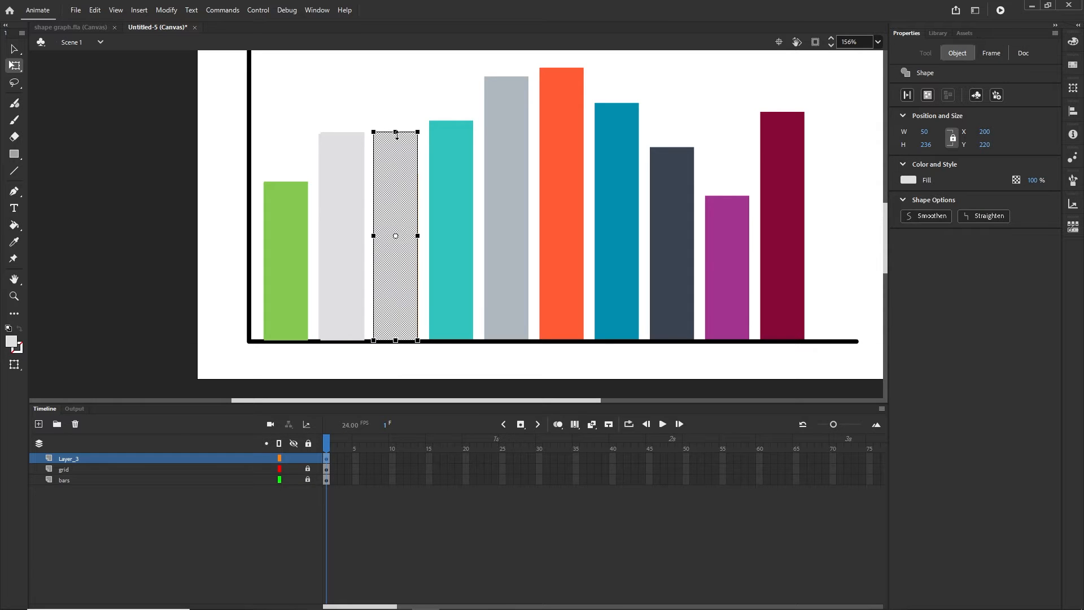
{"action": "left_click_drag", "start_coordinate": [396, 133], "coordinate": [399, 176]}
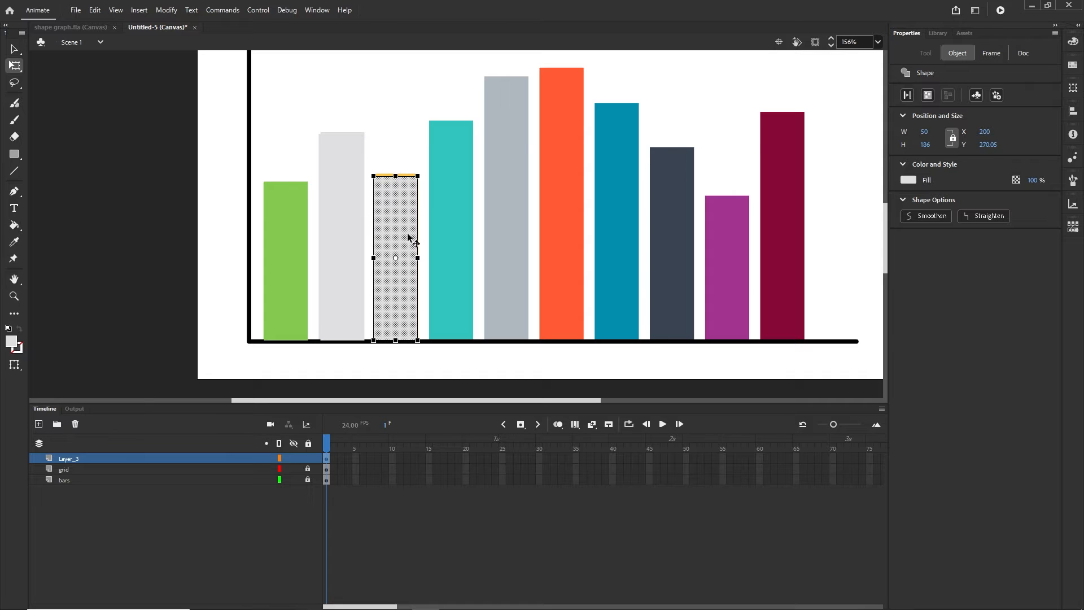
{"action": "key", "text": "shift+Right"}
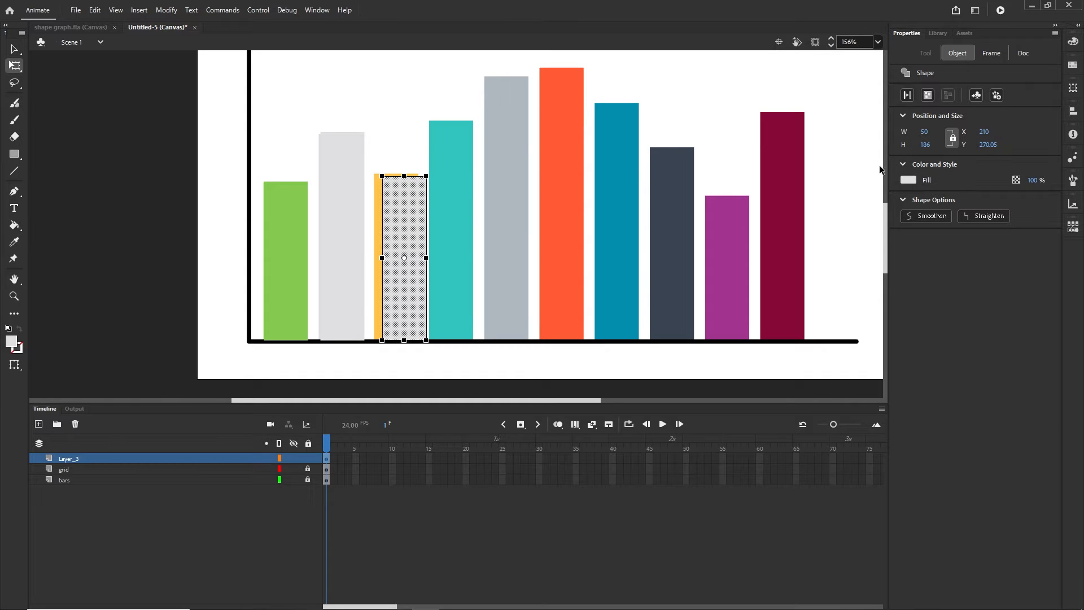
{"action": "left_click", "coordinate": [908, 181]}
{"action": "left_click", "coordinate": [379, 240]}
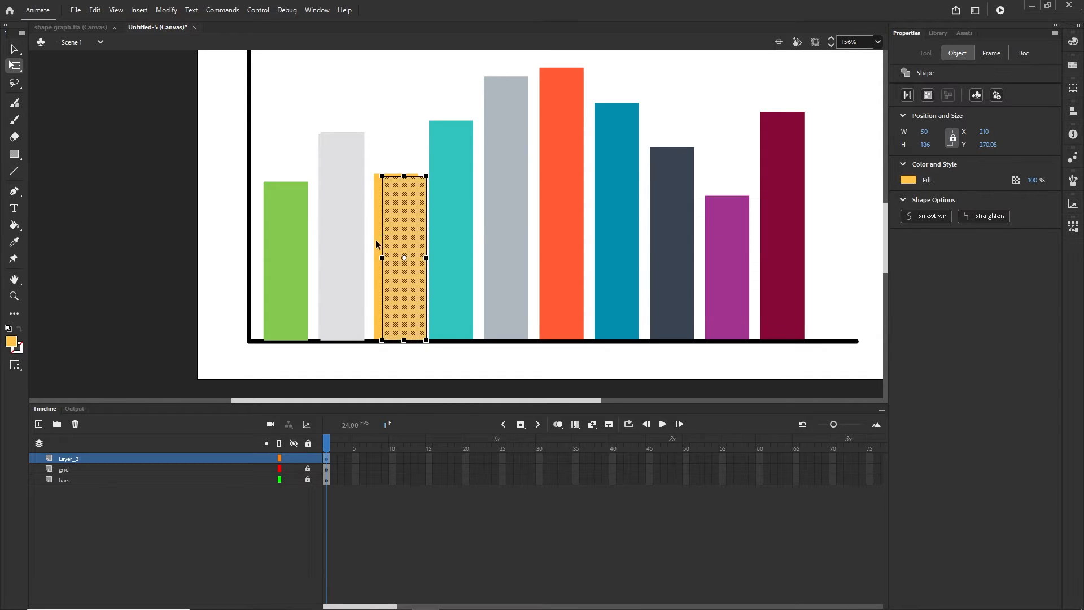
{"action": "key", "text": "shift+Left"}
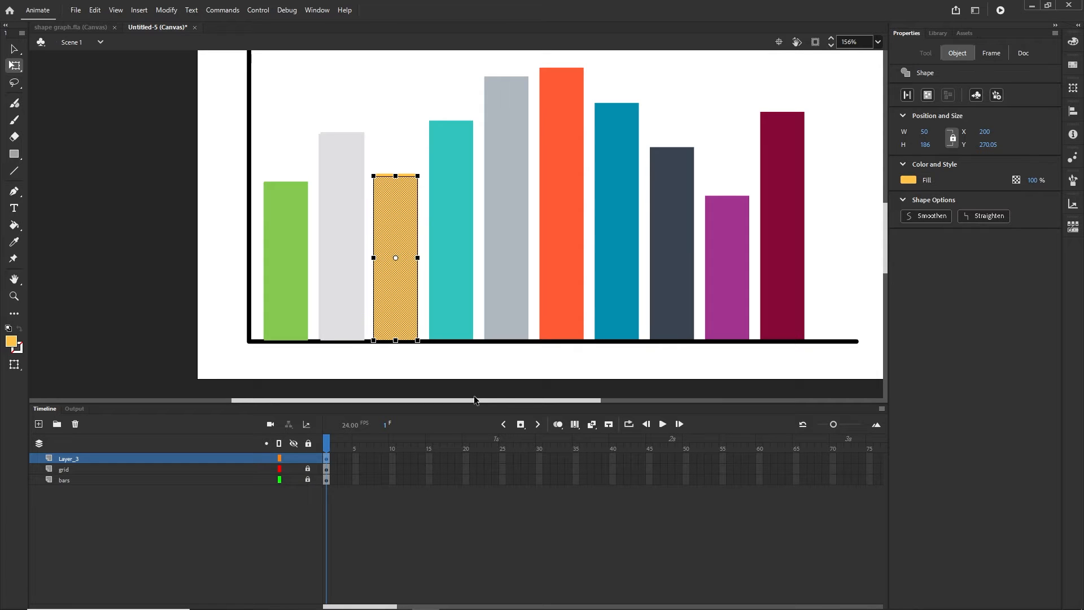
{"action": "left_click", "coordinate": [340, 379]}
{"action": "left_click", "coordinate": [403, 297]}
Place copies over the teal and following bars, stretching each to its bar's top
{"action": "left_click_drag", "start_coordinate": [401, 300], "coordinate": [452, 296]}
{"action": "key", "text": "Right"}
{"action": "key", "text": "Right"}
{"action": "key", "text": "Right"}
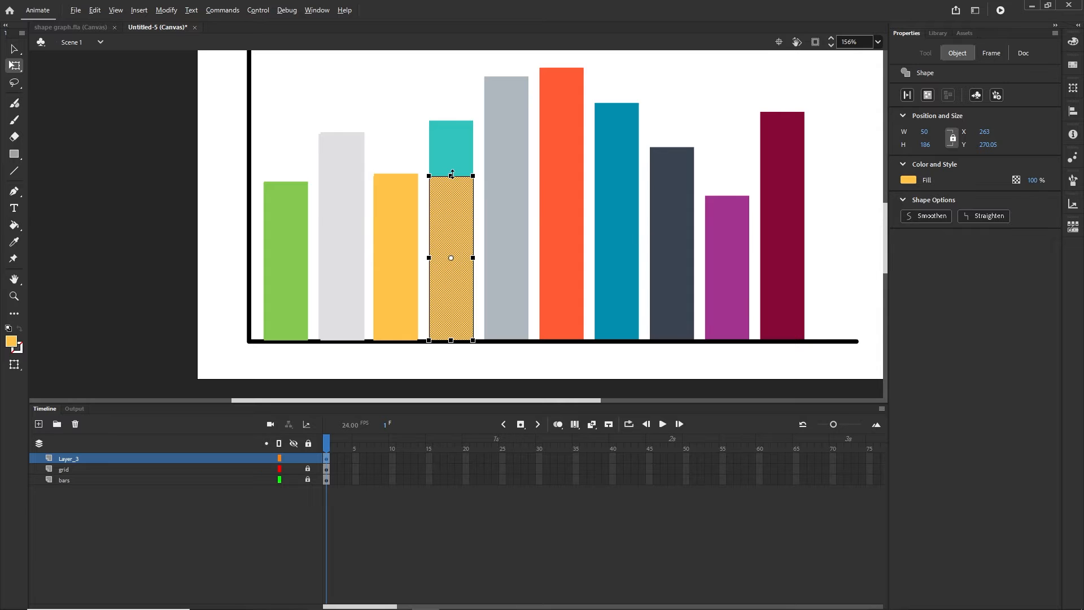
{"action": "left_click_drag", "start_coordinate": [451, 176], "coordinate": [452, 133]}
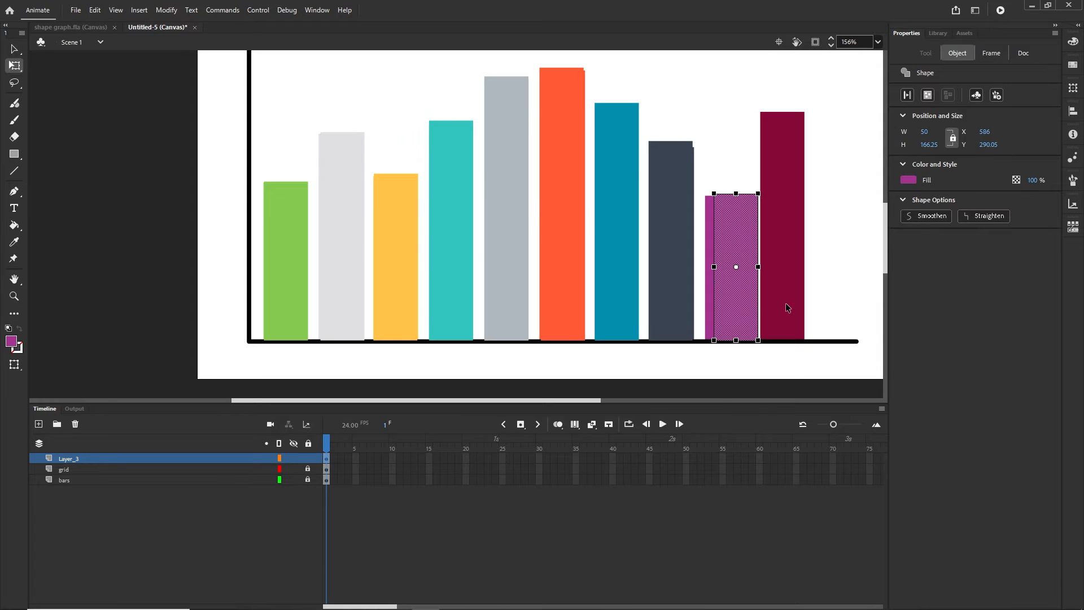
{"action": "key", "text": "shift+Left"}
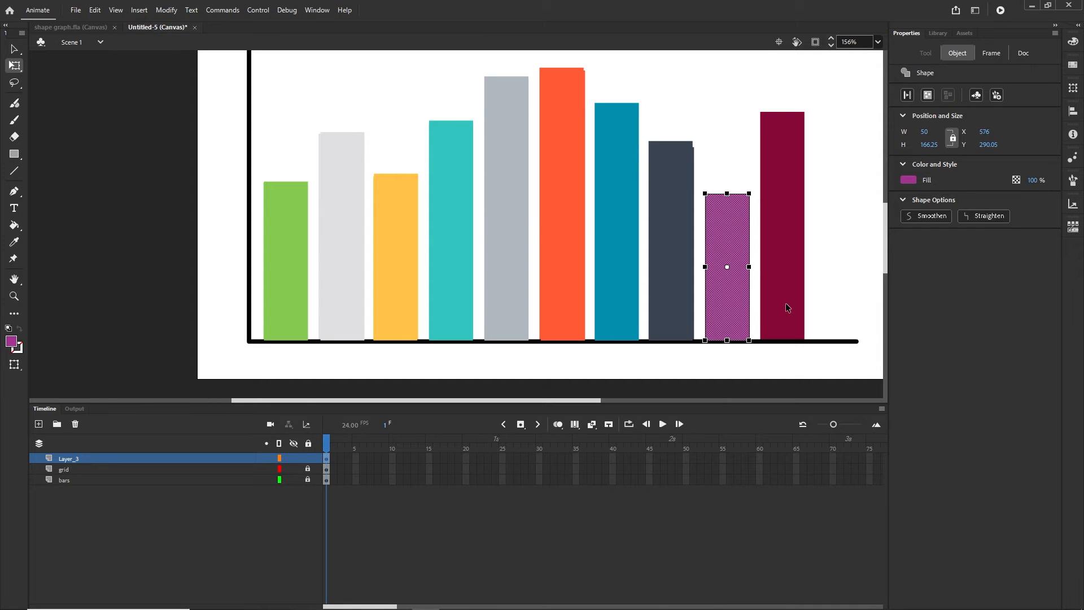
Trace the last bar with a maroon-filled copy at X 649, then hide the original bars layer
{"action": "left_click_drag", "start_coordinate": [726, 311], "coordinate": [782, 311]}
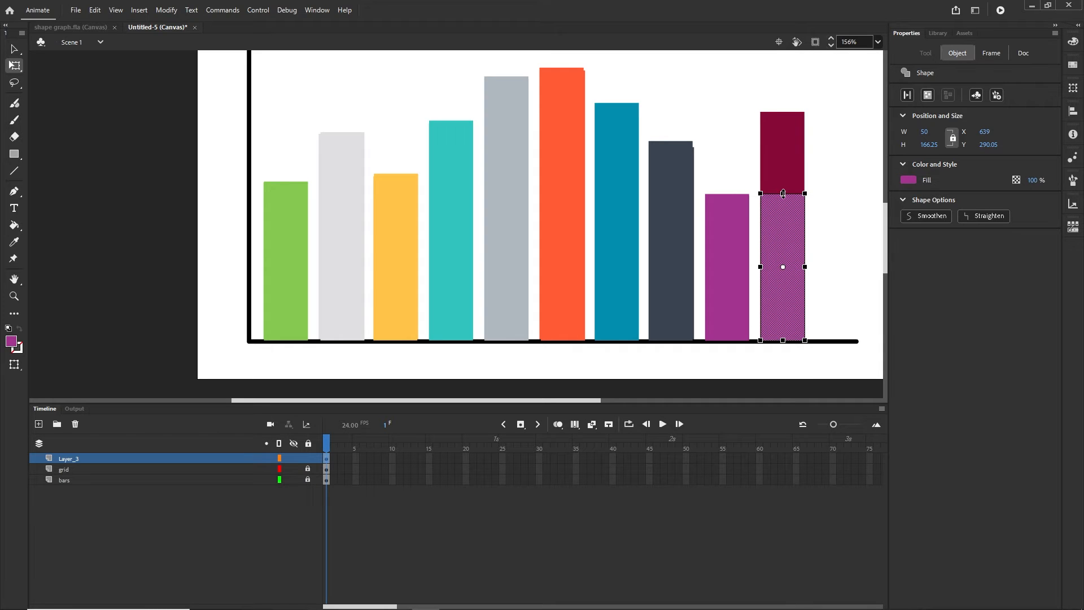
{"action": "left_click_drag", "start_coordinate": [783, 193], "coordinate": [782, 114]}
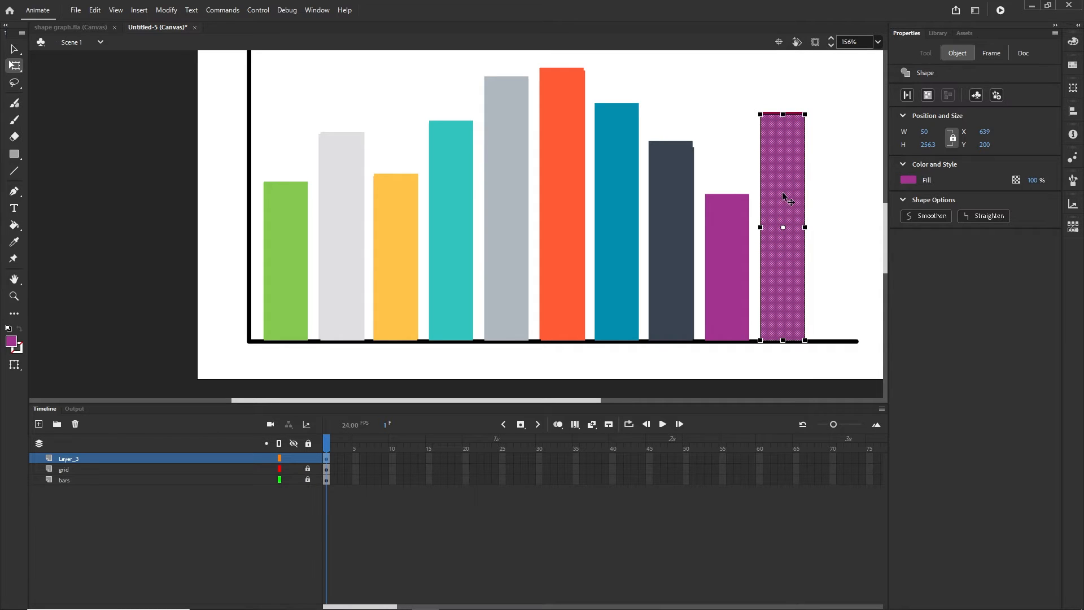
{"action": "key", "text": "shift+Right"}
{"action": "left_click", "coordinate": [908, 181]}
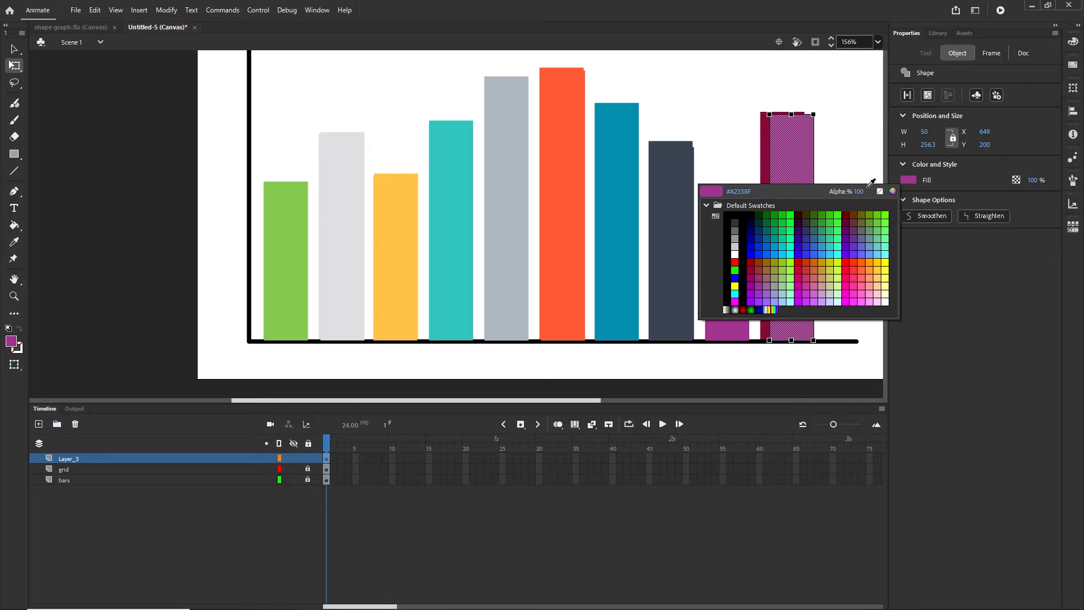
{"action": "left_click", "coordinate": [765, 162]}
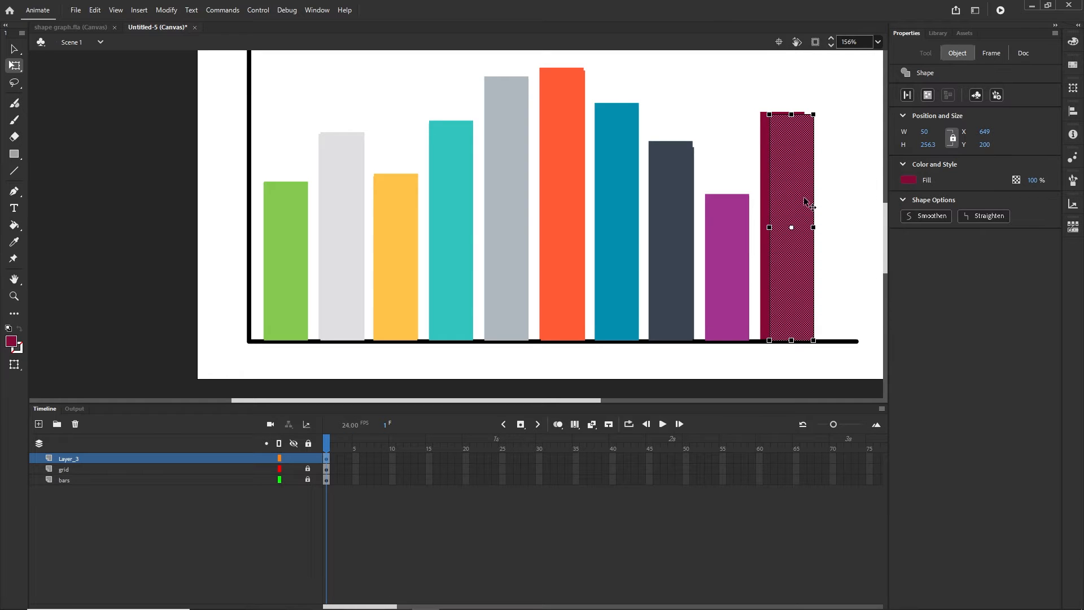
{"action": "key", "text": "shift+Left"}
{"action": "left_click", "coordinate": [130, 539]}
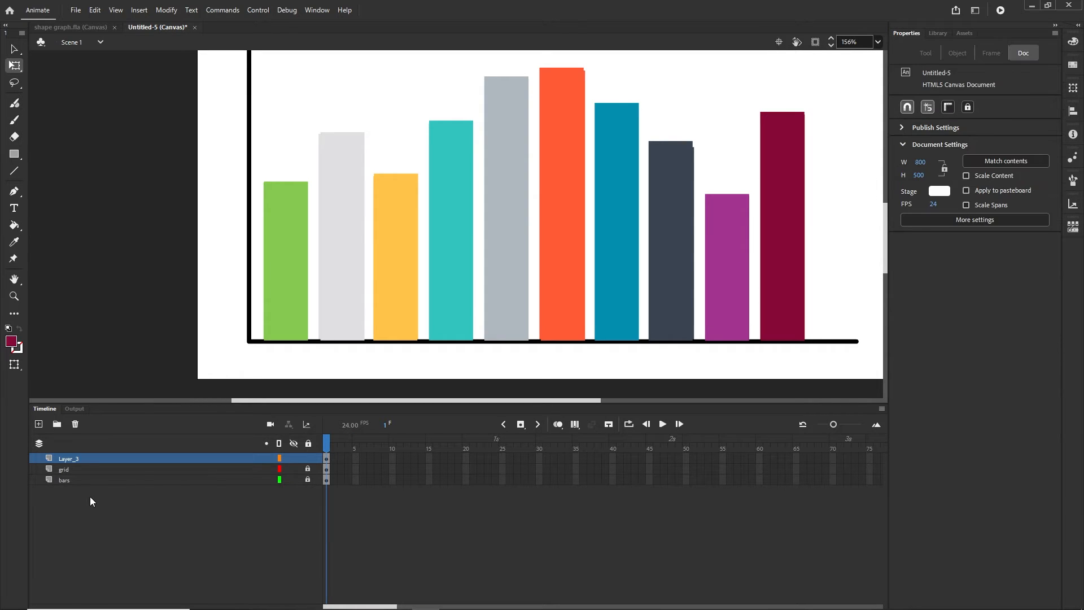
{"action": "left_click", "coordinate": [293, 479]}
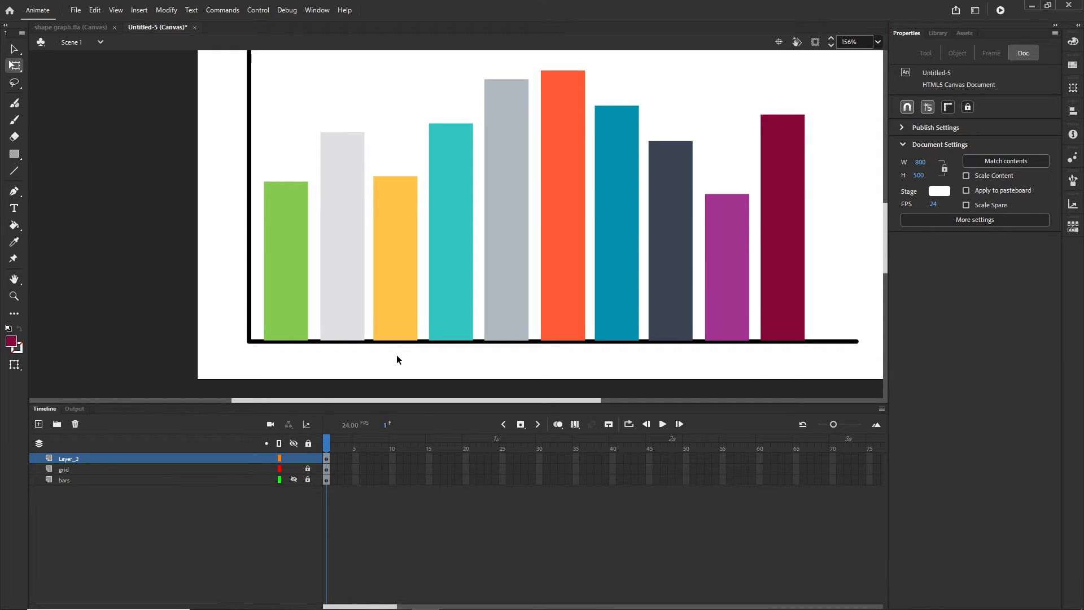
Delete the original bars layer from the timeline, keeping Layer_3 and grid
{"action": "left_click", "coordinate": [69, 480]}
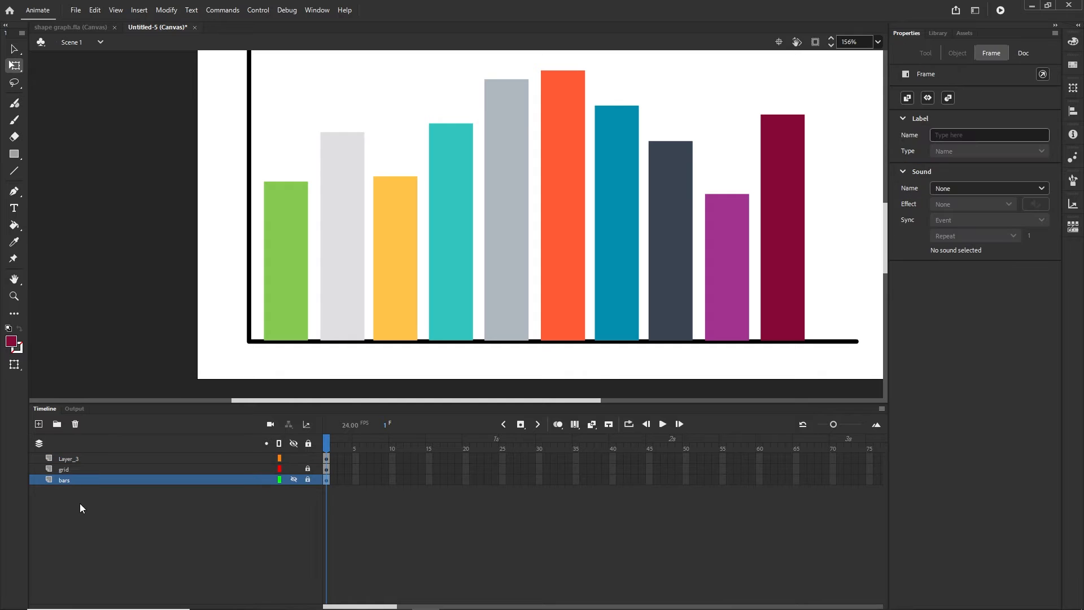
{"action": "left_click", "coordinate": [75, 424]}
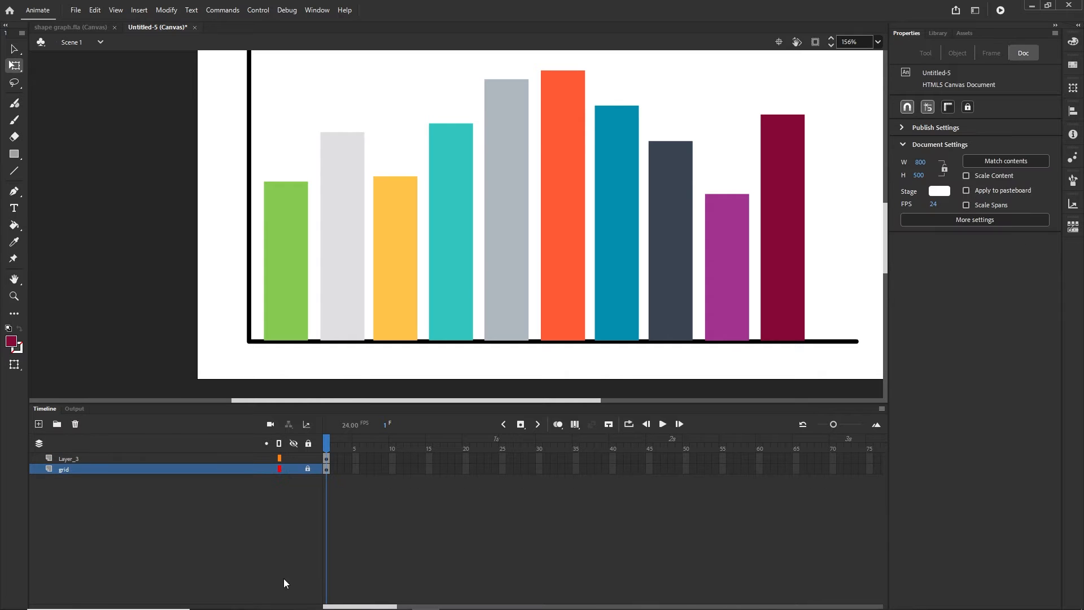
{"action": "scroll", "coordinate": [548, 201], "scroll_direction": "down", "scroll_amount": 2}
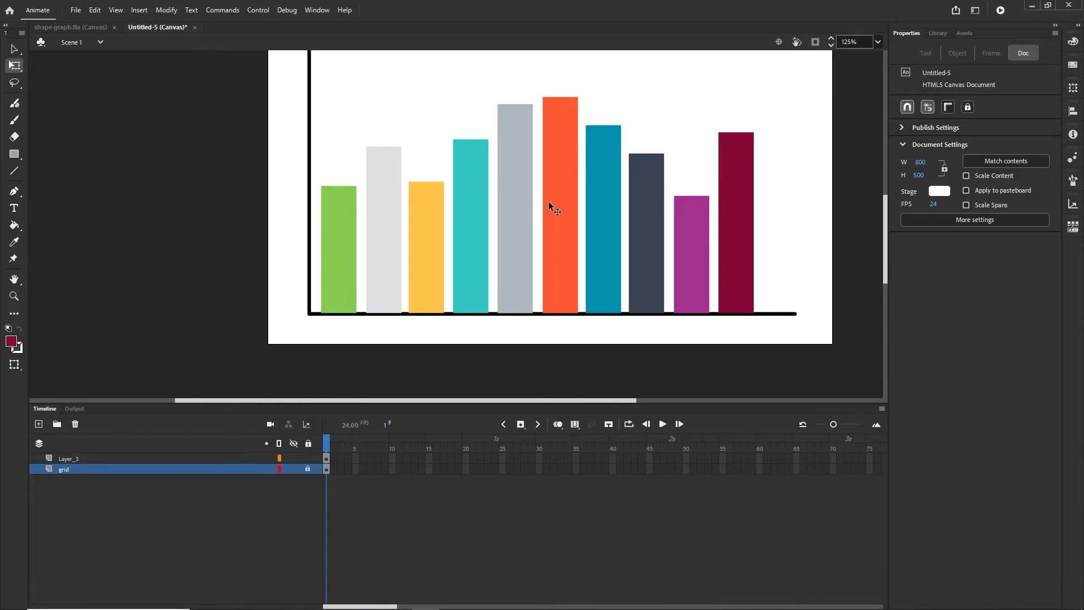
{"action": "left_click", "coordinate": [66, 457]}
{"action": "left_click", "coordinate": [103, 523]}
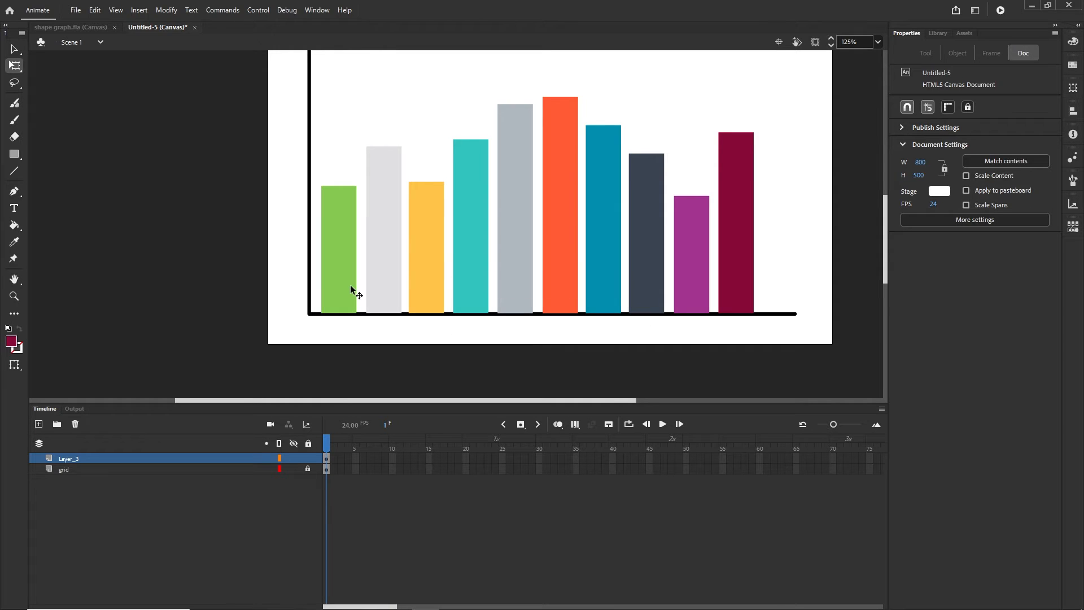
Convert the green, light grey, yellow, teal and tall grey bars into Movie Clip symbols
{"action": "left_click", "coordinate": [338, 257]}
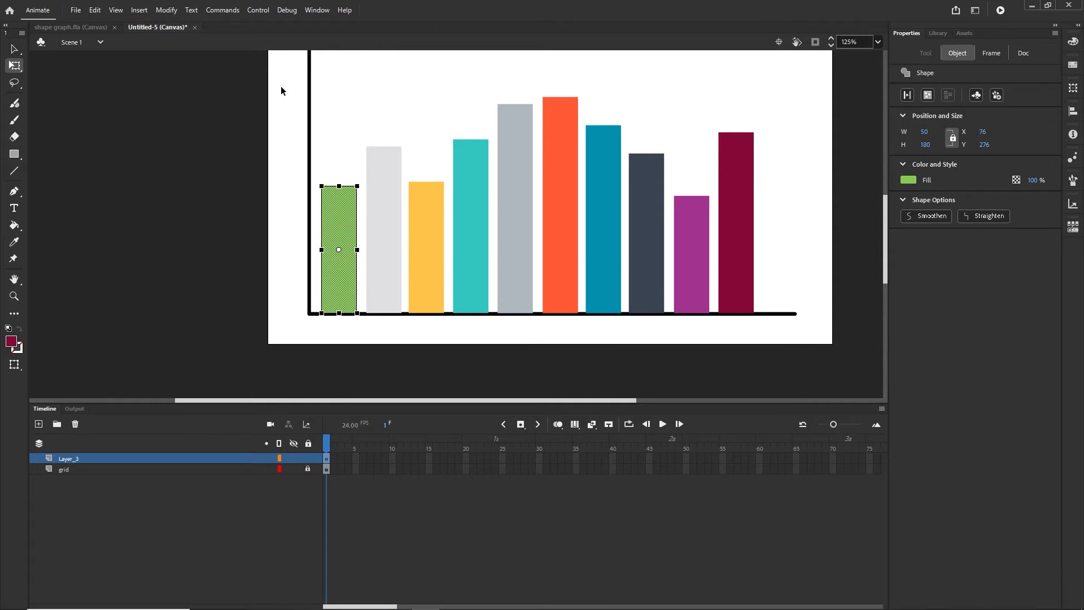
{"action": "left_click", "coordinate": [166, 10]}
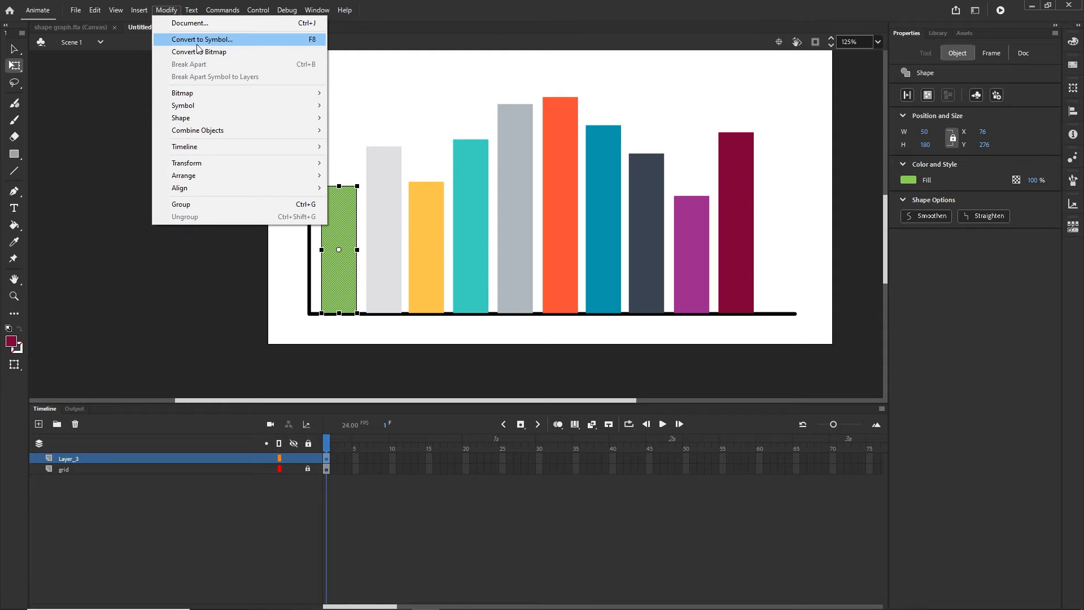
{"action": "left_click", "coordinate": [311, 44]}
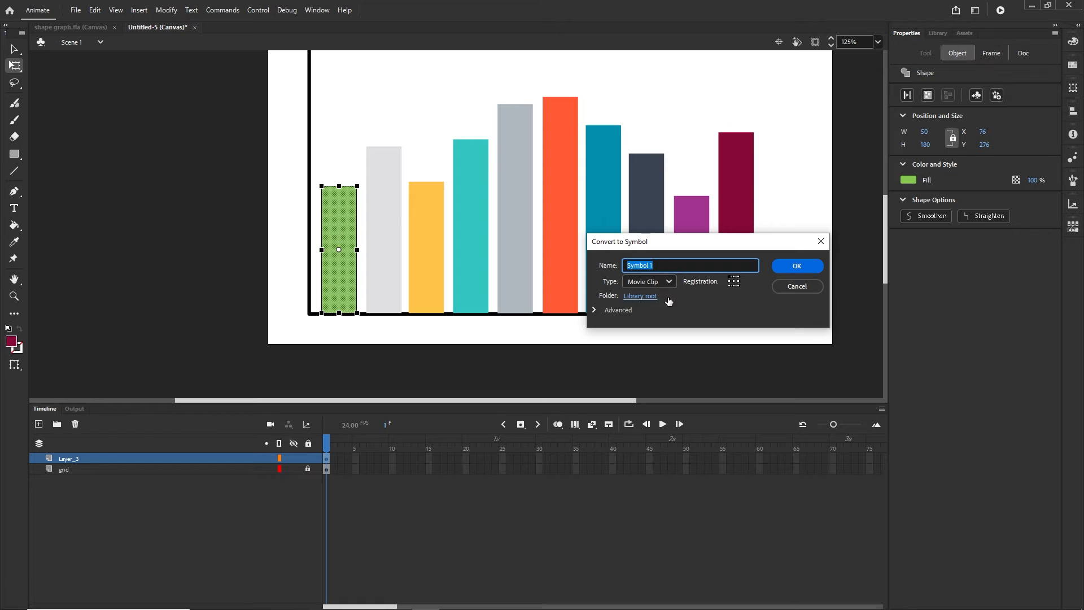
{"action": "left_click", "coordinate": [798, 266]}
{"action": "left_click", "coordinate": [394, 267]}
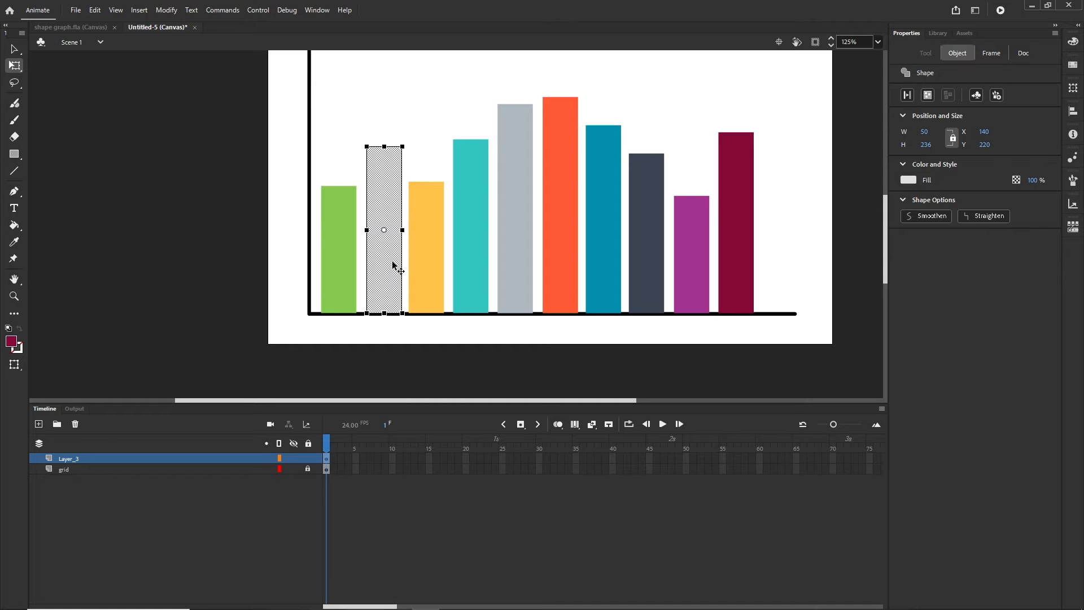
{"action": "key", "text": "F8"}
{"action": "key", "text": "Return"}
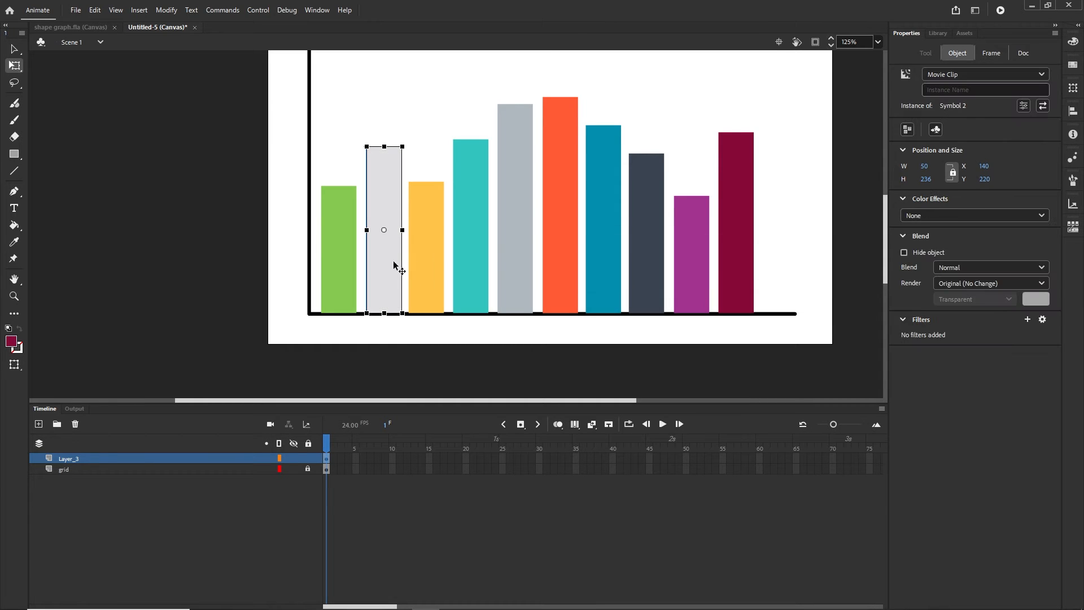
{"action": "left_click", "coordinate": [426, 260]}
{"action": "key", "text": "F8"}
{"action": "key", "text": "Return"}
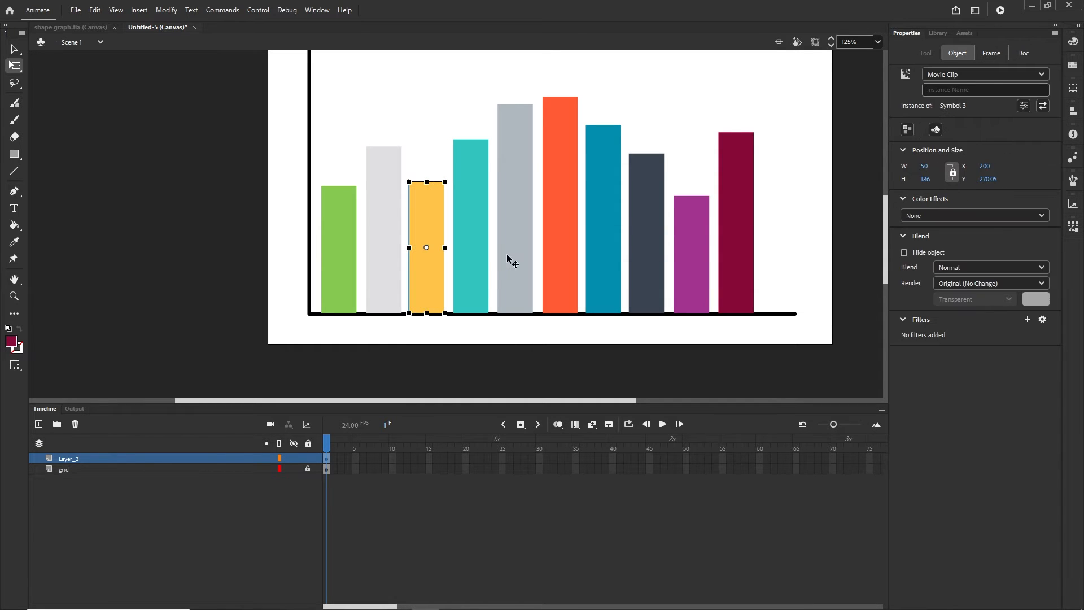
{"action": "left_click", "coordinate": [484, 266]}
{"action": "key", "text": "F8"}
{"action": "key", "text": "Return"}
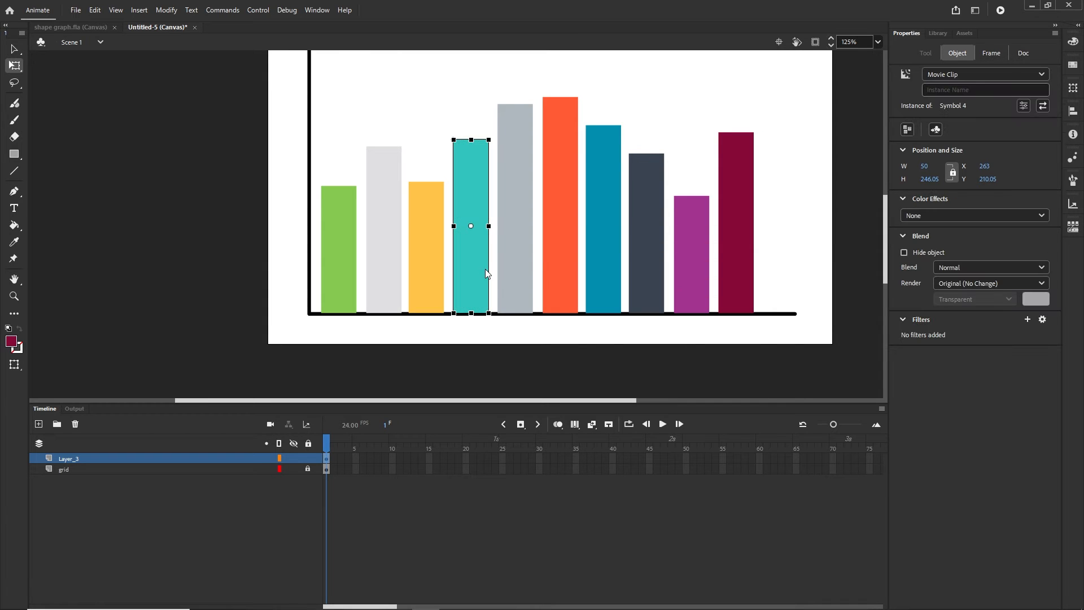
{"action": "left_click", "coordinate": [523, 278]}
{"action": "key", "text": "F8"}
{"action": "key", "text": "Return"}
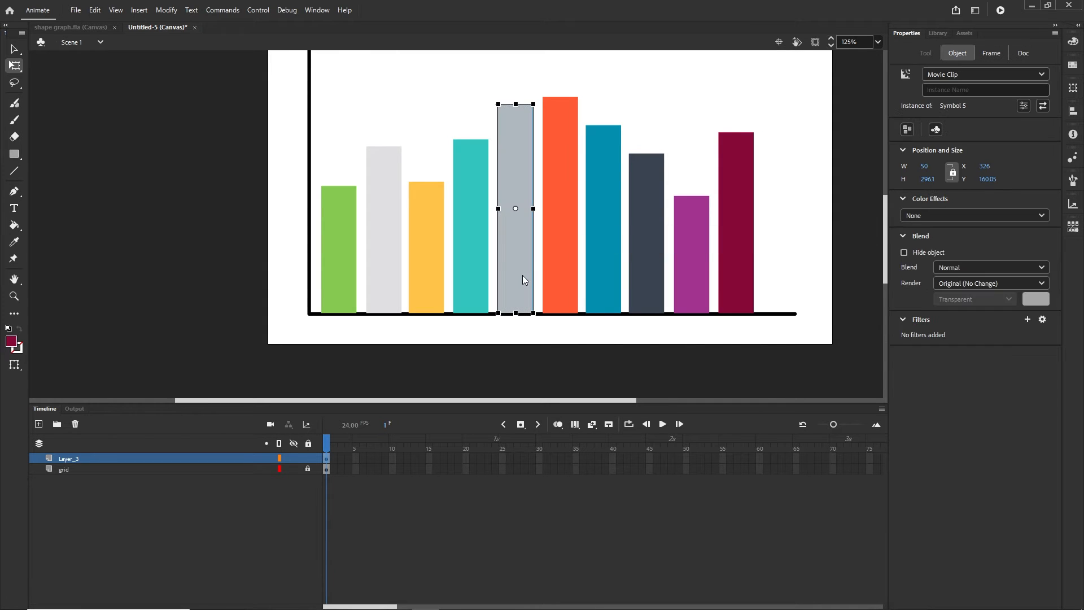
Convert the orange, blue, dark slate, purple and crimson bars into Movie Clip symbols
{"action": "left_click", "coordinate": [551, 276]}
{"action": "key", "text": "F8"}
{"action": "key", "text": "Return"}
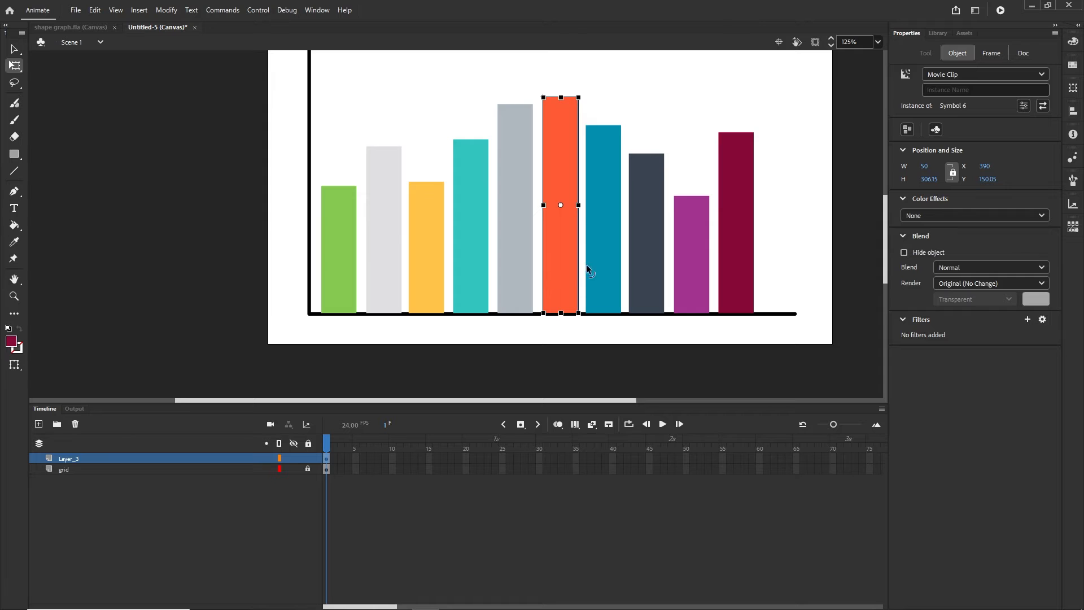
{"action": "left_click", "coordinate": [602, 274]}
{"action": "key", "text": "F8"}
{"action": "key", "text": "Return"}
{"action": "left_click", "coordinate": [639, 299]}
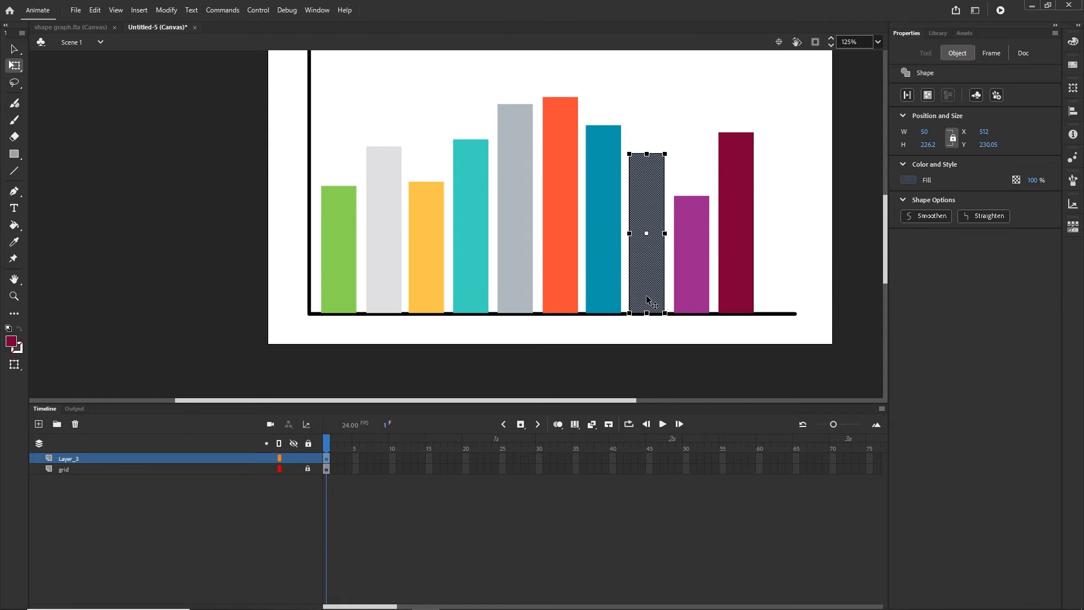
{"action": "key", "text": "F8"}
{"action": "key", "text": "Return"}
{"action": "left_click", "coordinate": [691, 270]}
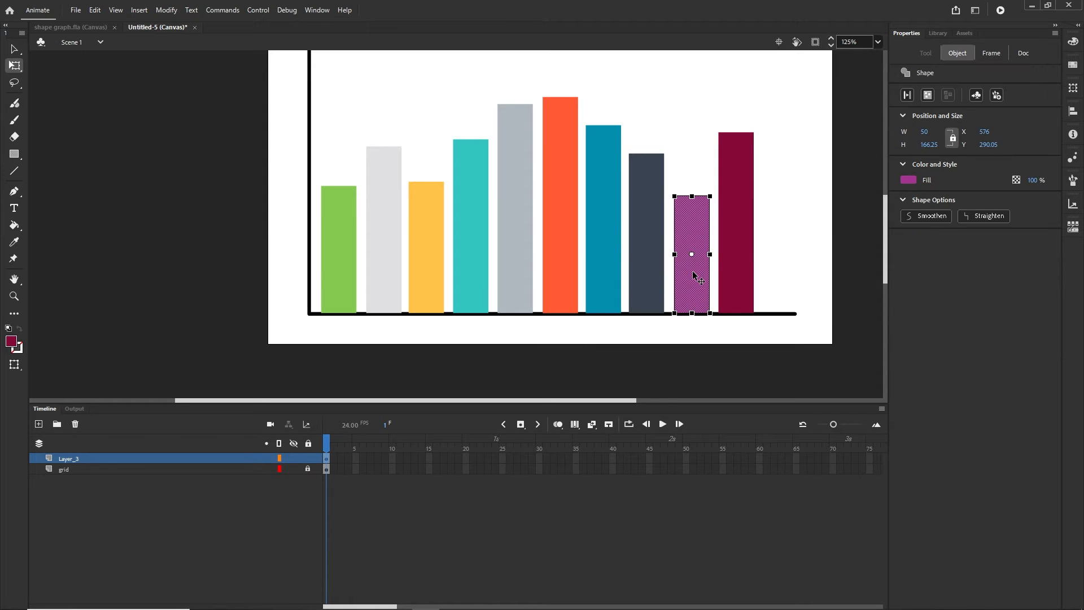
{"action": "key", "text": "F8"}
{"action": "key", "text": "Return"}
{"action": "left_click", "coordinate": [743, 260]}
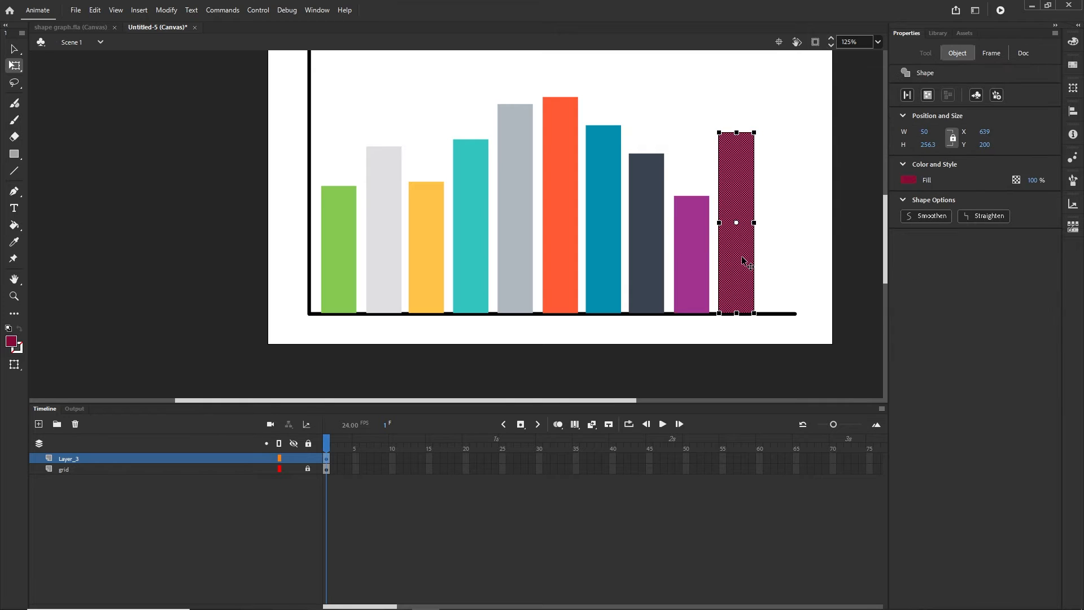
{"action": "key", "text": "F8"}
{"action": "key", "text": "Return"}
{"action": "left_click", "coordinate": [252, 530]}
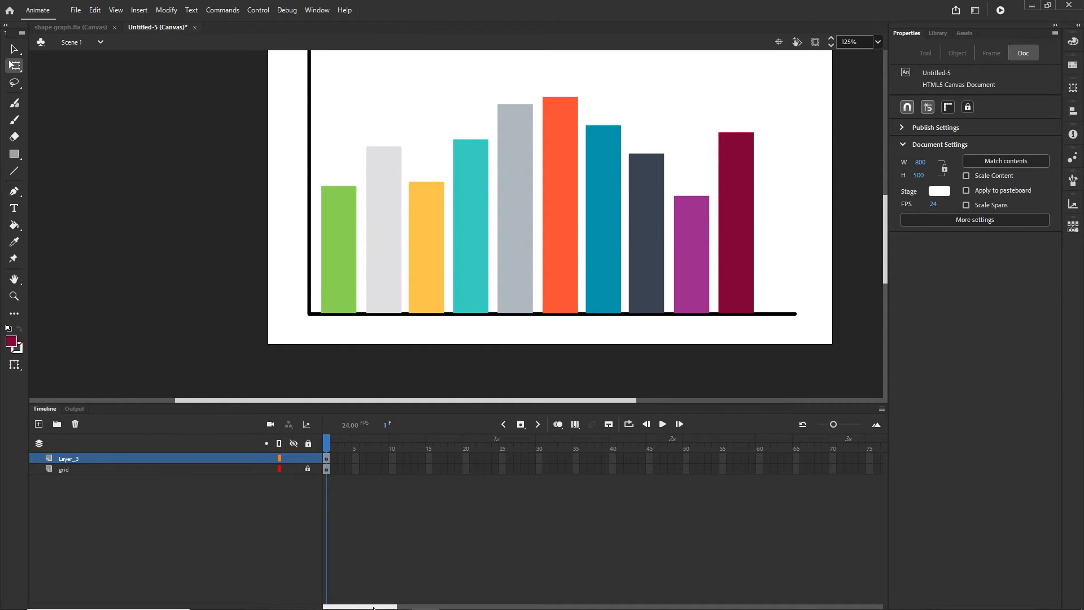
Insert frames on the grid layer up to frame 200 and return the playhead toward frame 1
{"action": "left_click", "coordinate": [70, 471]}
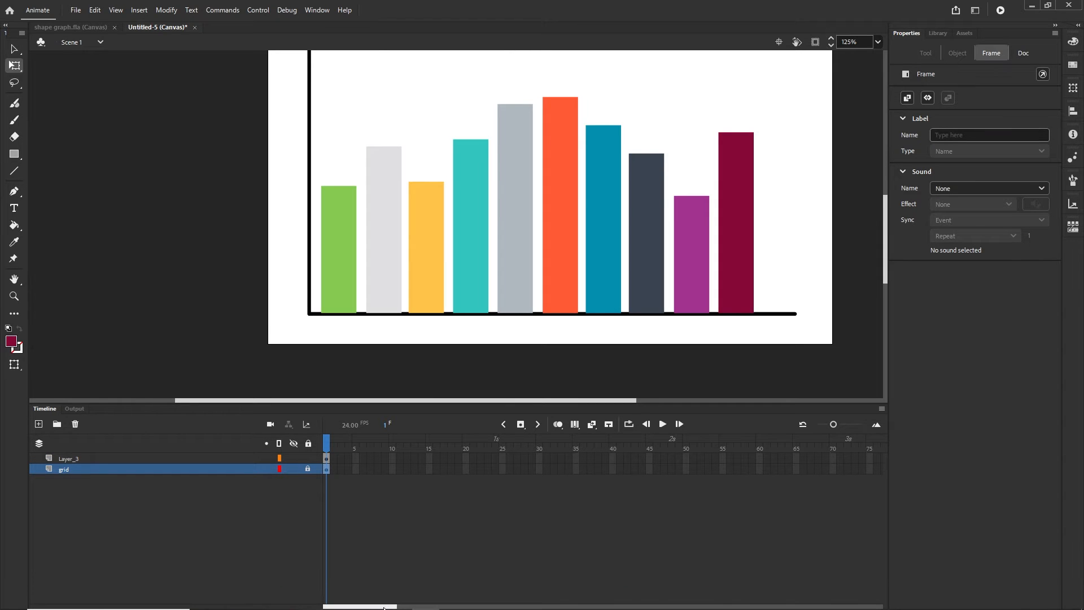
{"action": "left_click_drag", "start_coordinate": [384, 608], "coordinate": [545, 607]}
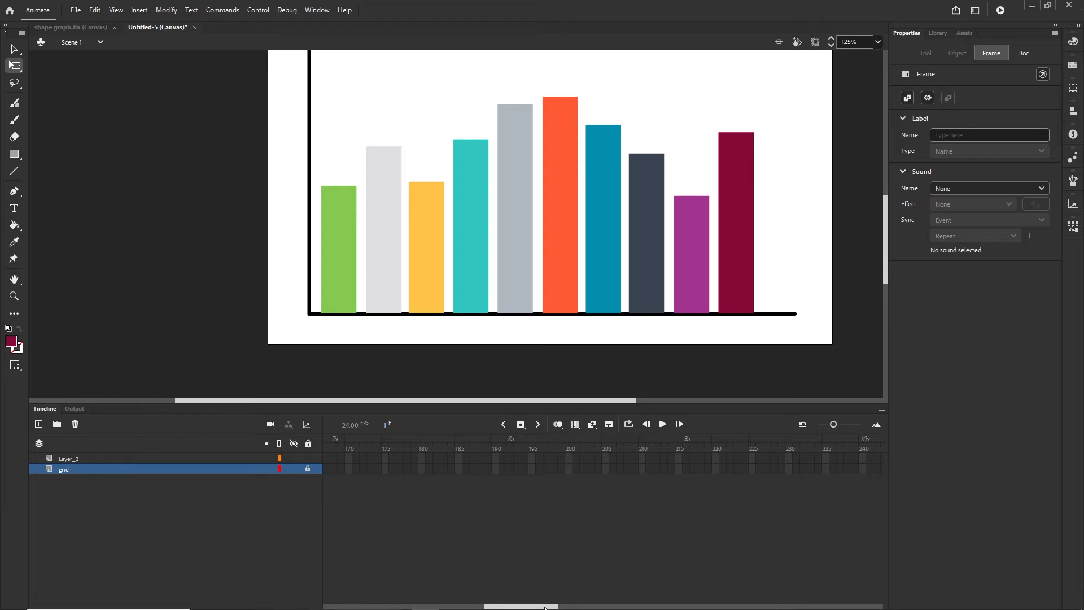
{"action": "left_click", "coordinate": [567, 468]}
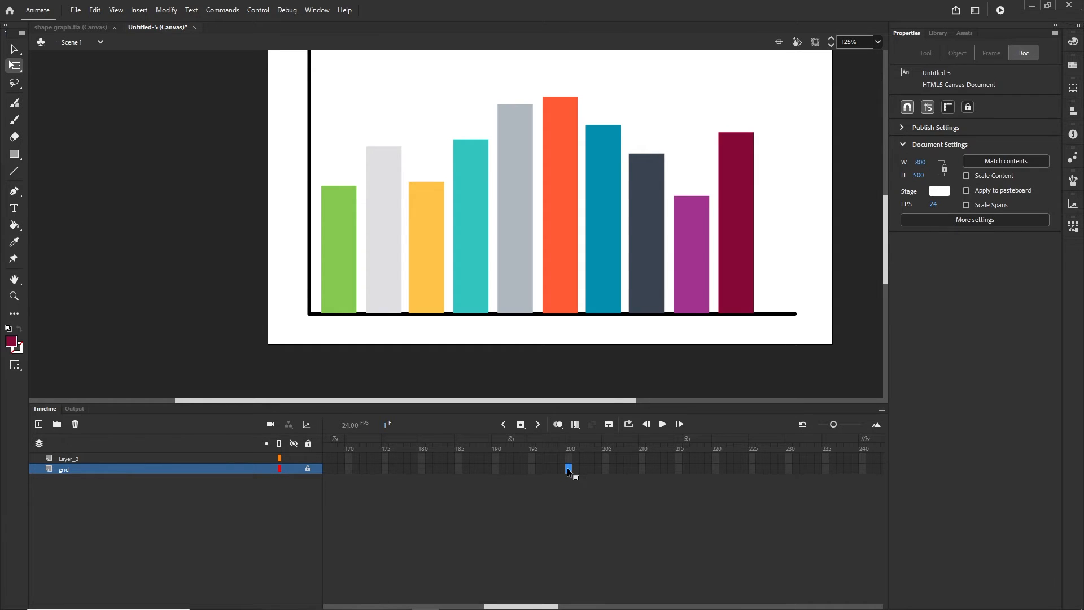
{"action": "key", "text": "F5"}
{"action": "right_click", "coordinate": [567, 469]}
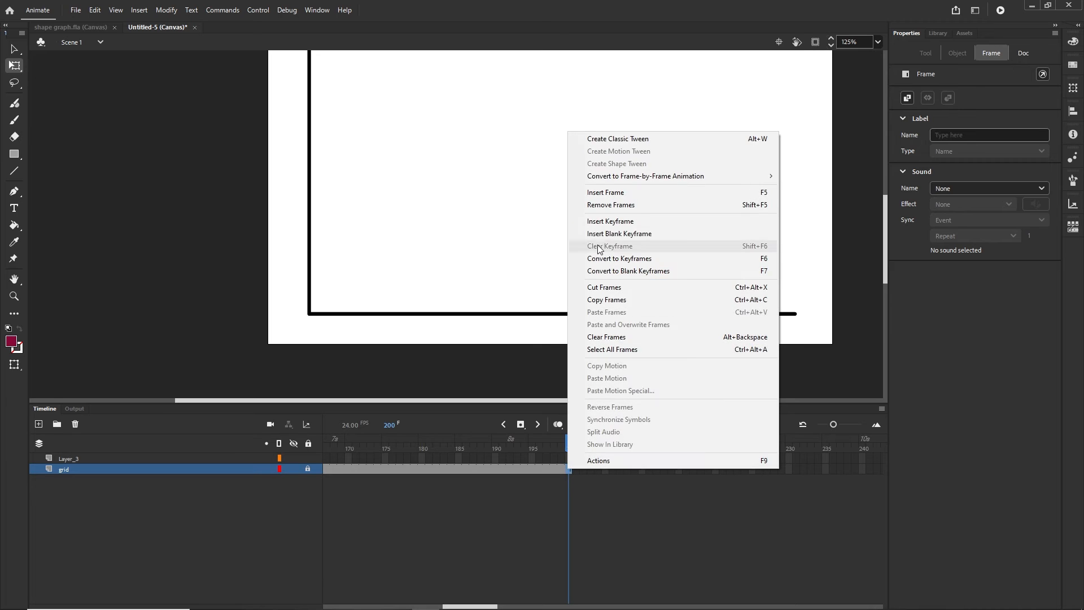
{"action": "left_click", "coordinate": [652, 510]}
{"action": "left_click_drag", "start_coordinate": [568, 443], "coordinate": [135, 436]}
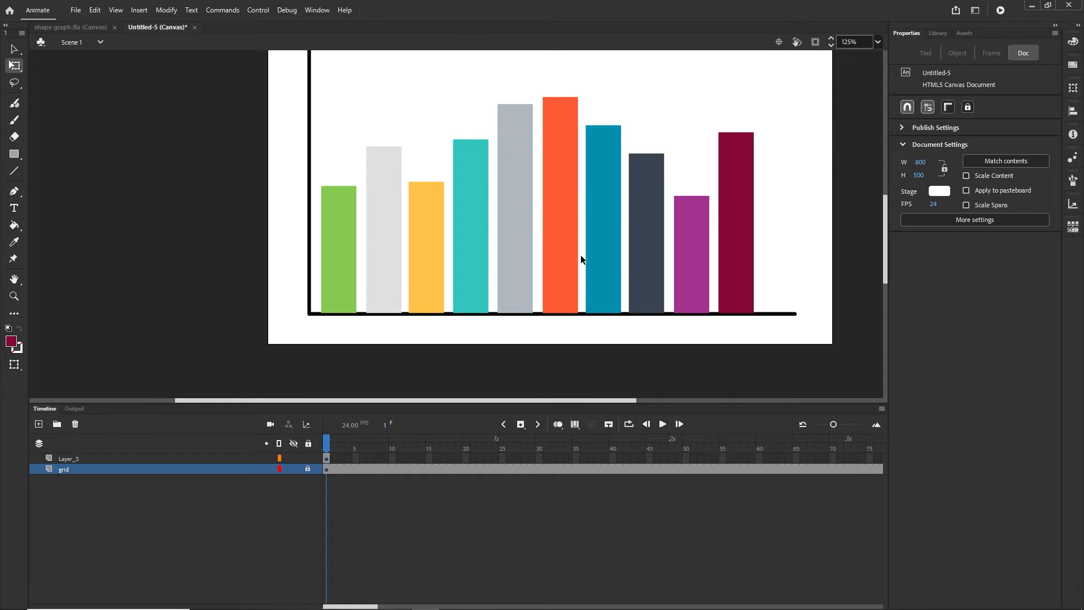
Select all bars on Layer_3 and Distribute to Layers, creating layers Symbol_1 through Symbol_10
{"action": "left_click", "coordinate": [69, 459]}
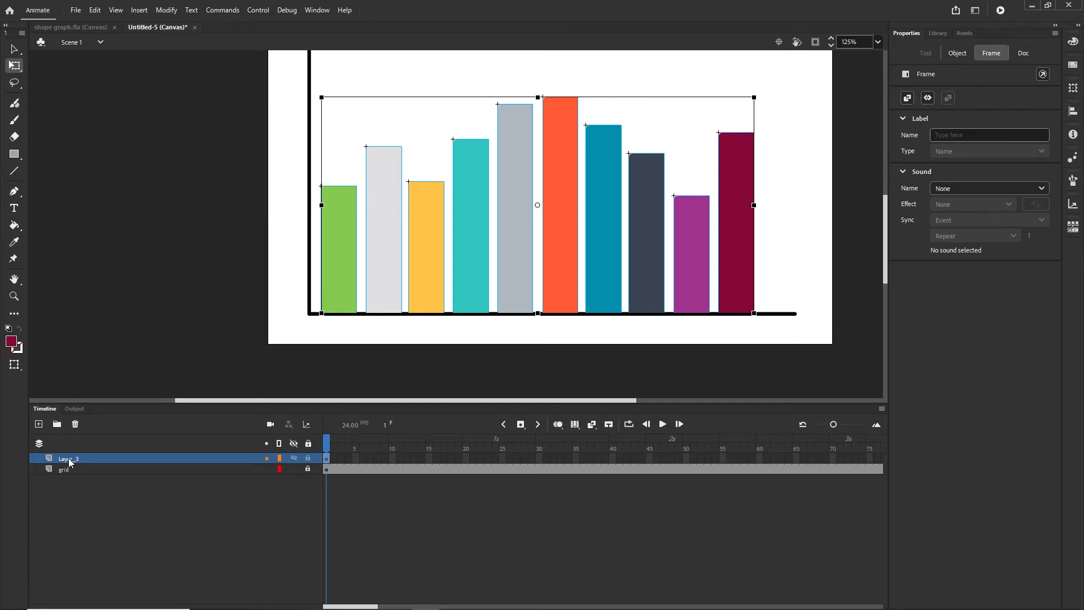
{"action": "left_click", "coordinate": [68, 485]}
{"action": "left_click", "coordinate": [75, 460]}
{"action": "right_click", "coordinate": [518, 195]}
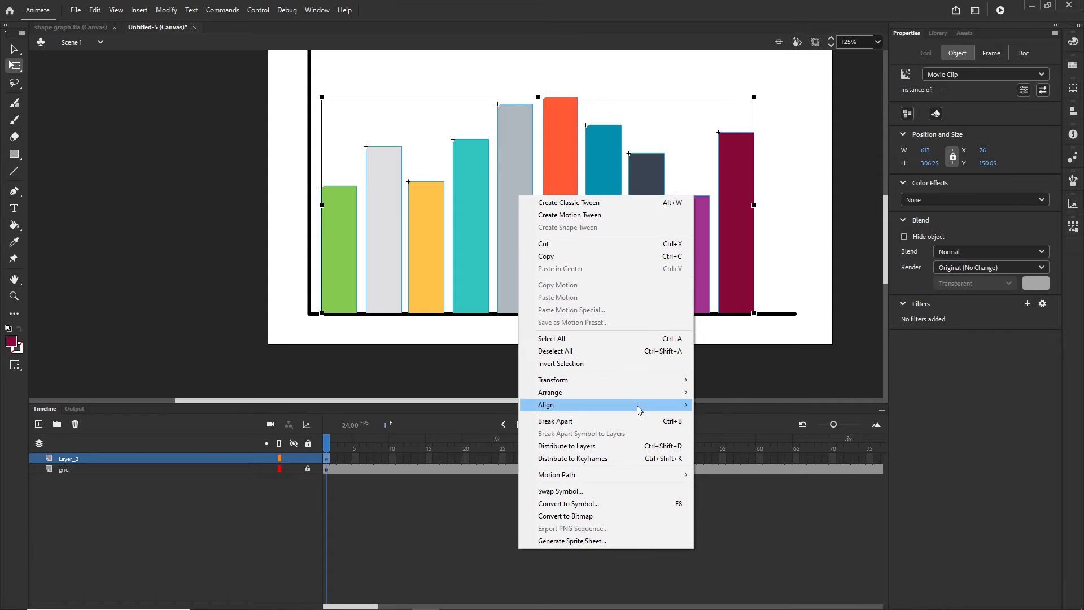
{"action": "left_click", "coordinate": [674, 446]}
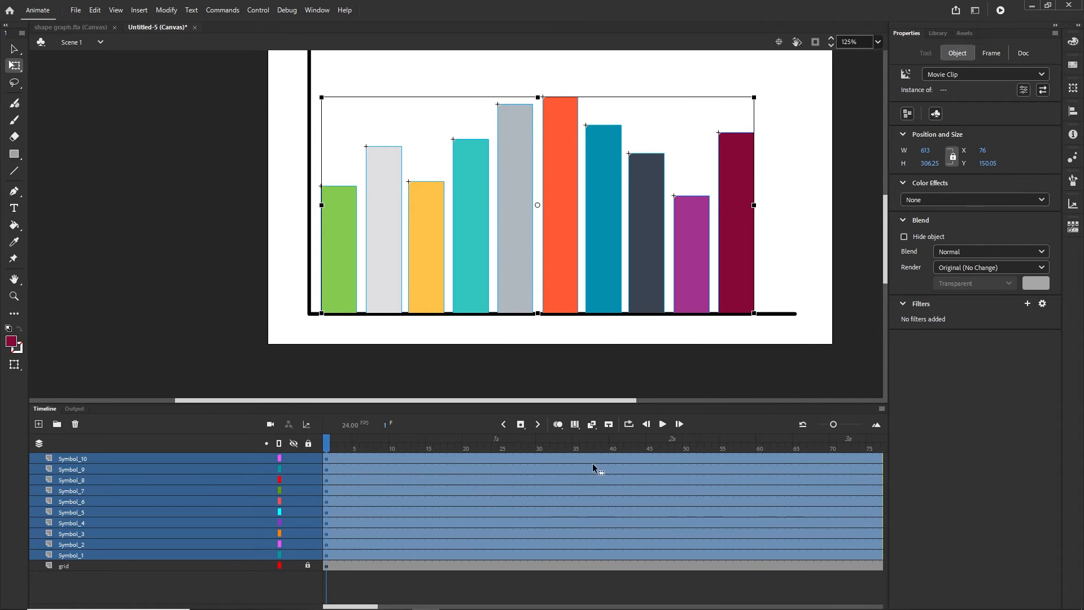
{"action": "left_click", "coordinate": [153, 583]}
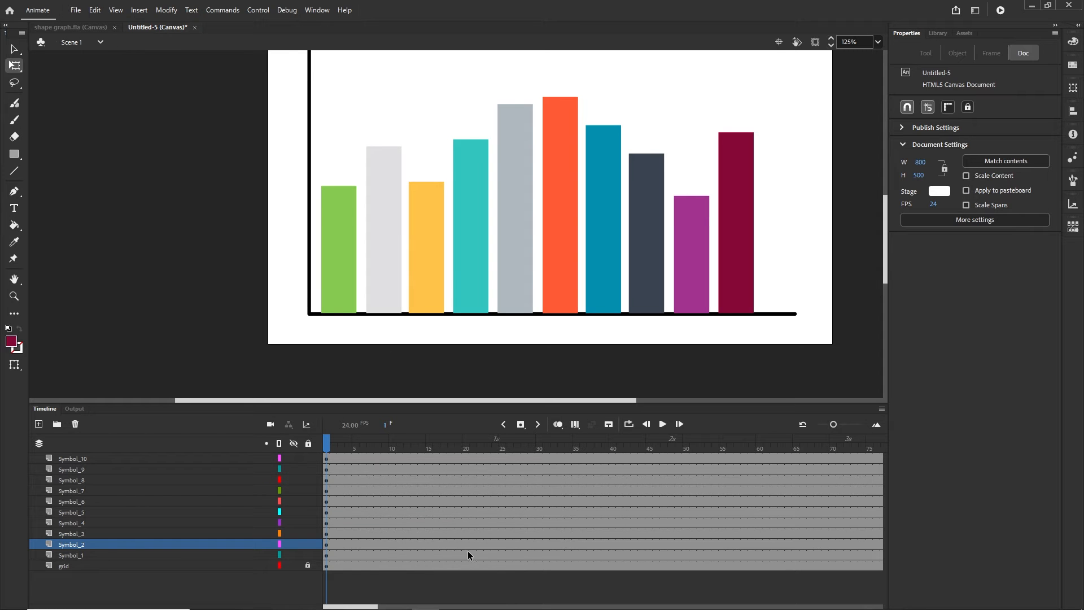
Insert keyframes at frame 25 on Symbol_1 through Symbol_10 with F6
{"action": "left_click", "coordinate": [503, 554]}
{"action": "left_click", "coordinate": [504, 457], "text": "shift"}
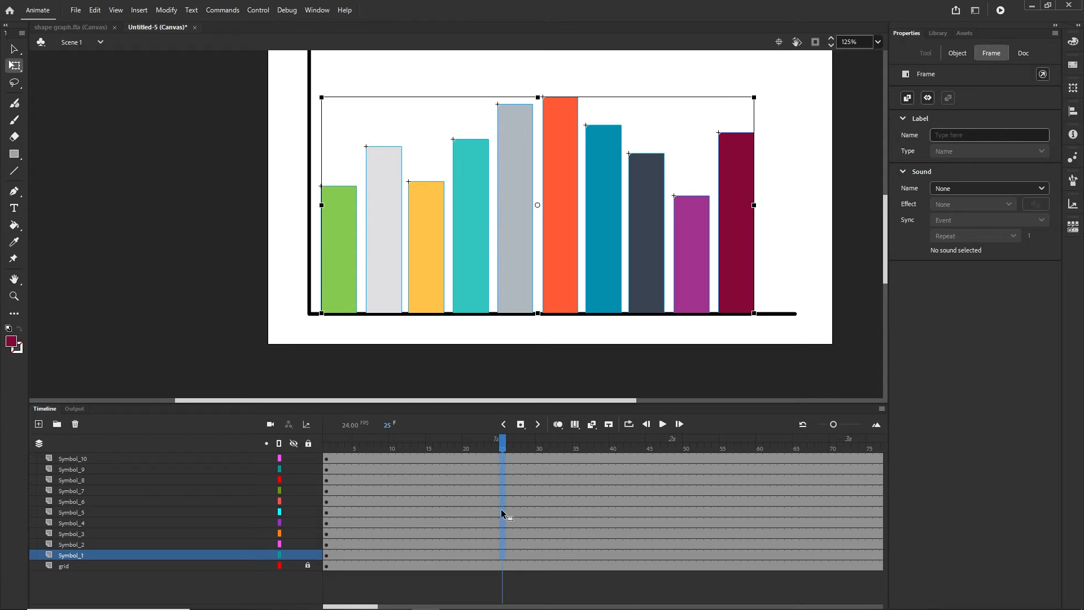
{"action": "key", "text": "F6"}
Return to frame 1 and select frame 1 on all ten bar layers
{"action": "right_click", "coordinate": [503, 500]}
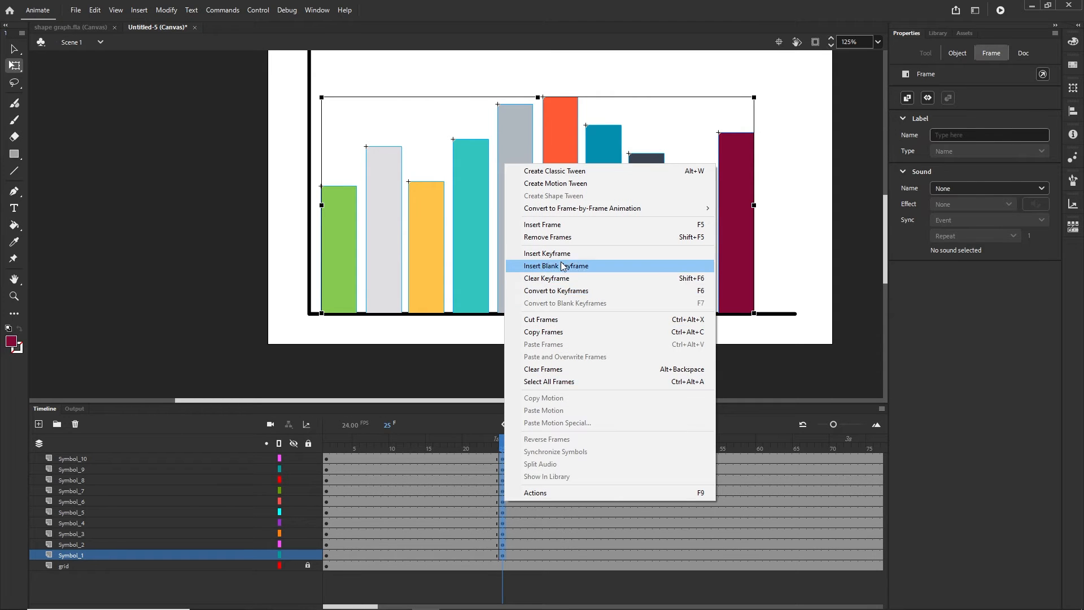
{"action": "left_click", "coordinate": [504, 445]}
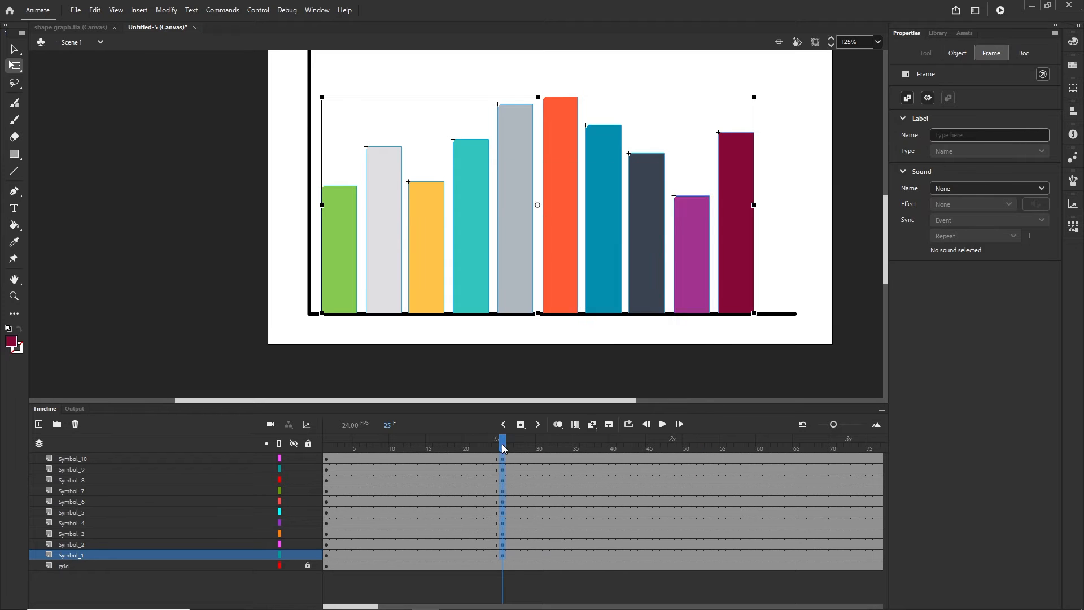
{"action": "left_click_drag", "start_coordinate": [504, 445], "coordinate": [323, 453]}
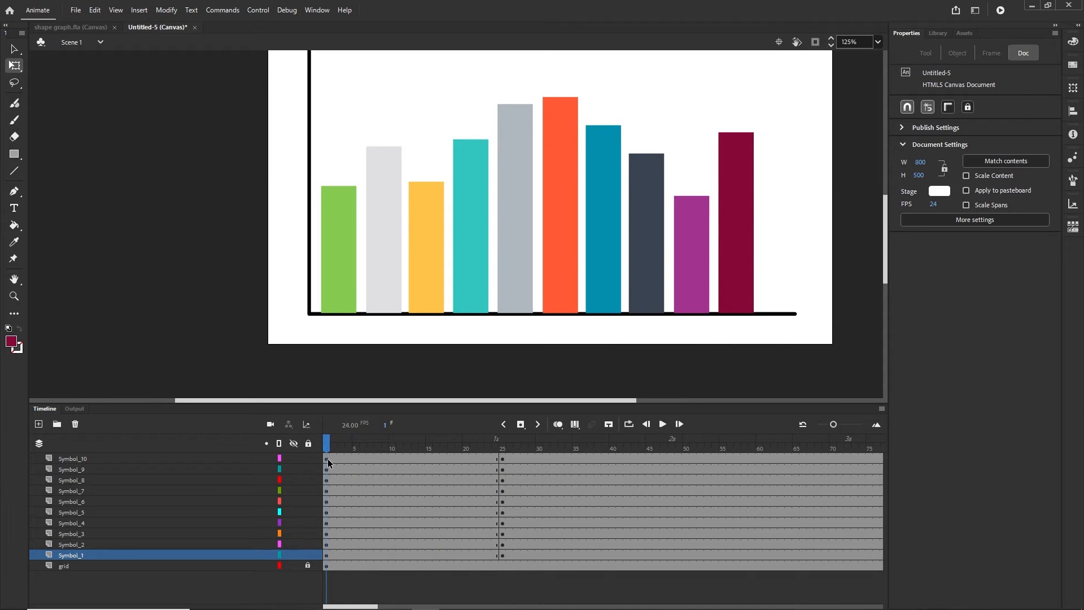
{"action": "left_click", "coordinate": [327, 458]}
{"action": "left_click", "coordinate": [327, 555], "text": "shift"}
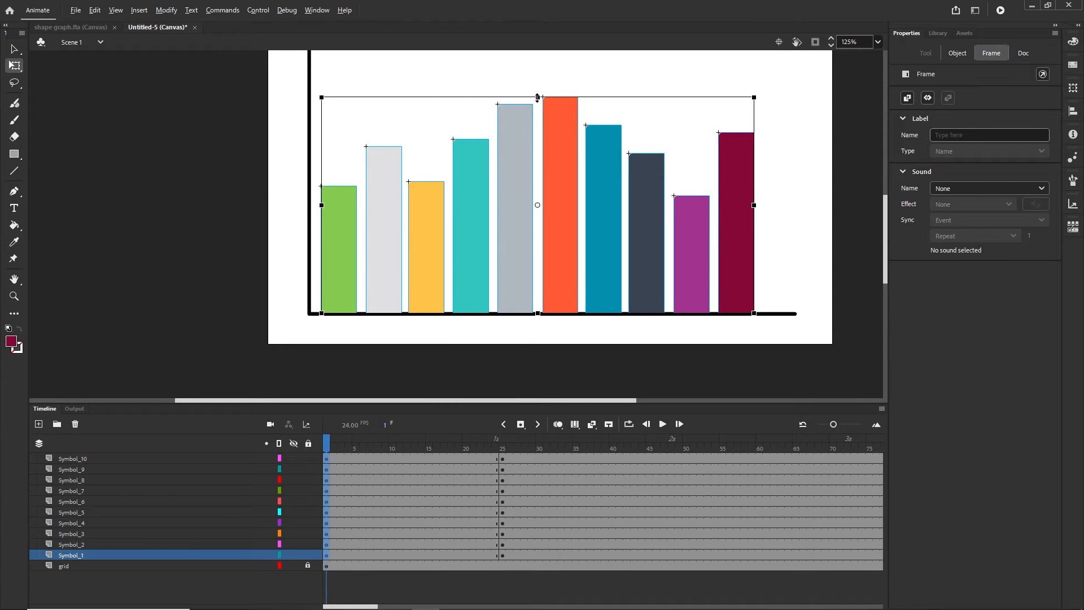
Squash all ten bars at frame 1 to a flat 6.4-unit height on the baseline
{"action": "left_click_drag", "start_coordinate": [537, 97], "coordinate": [544, 306]}
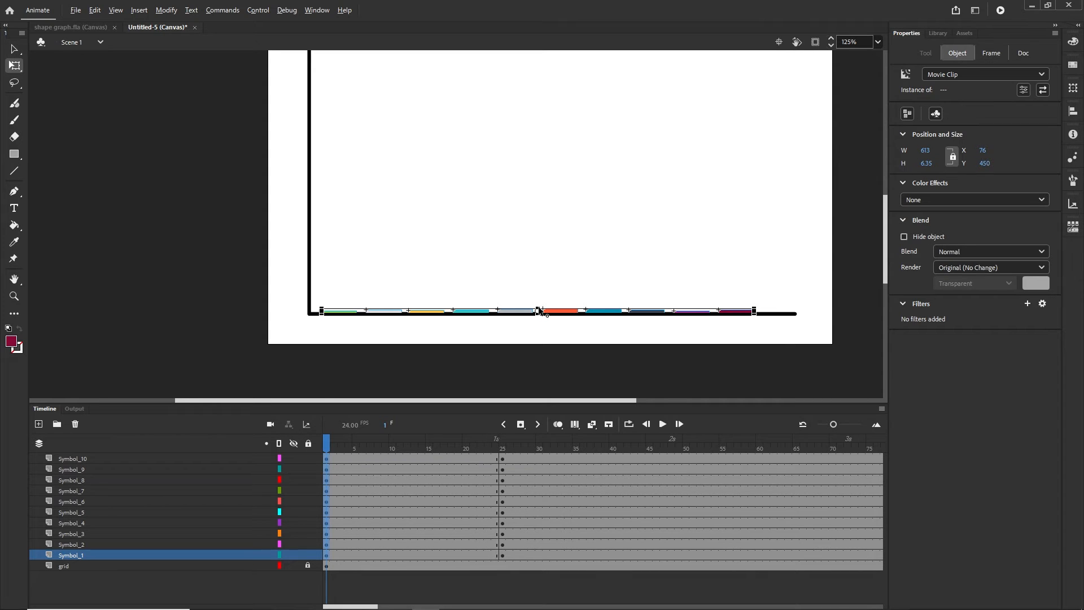
{"action": "left_click_drag", "start_coordinate": [538, 308], "coordinate": [538, 309]}
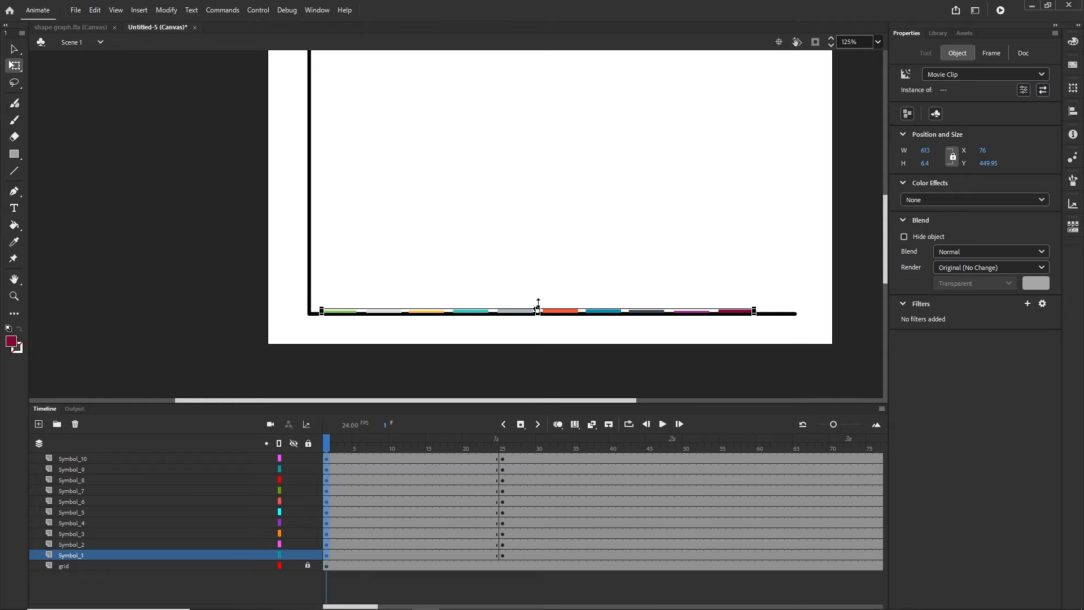
{"action": "left_click", "coordinate": [396, 554]}
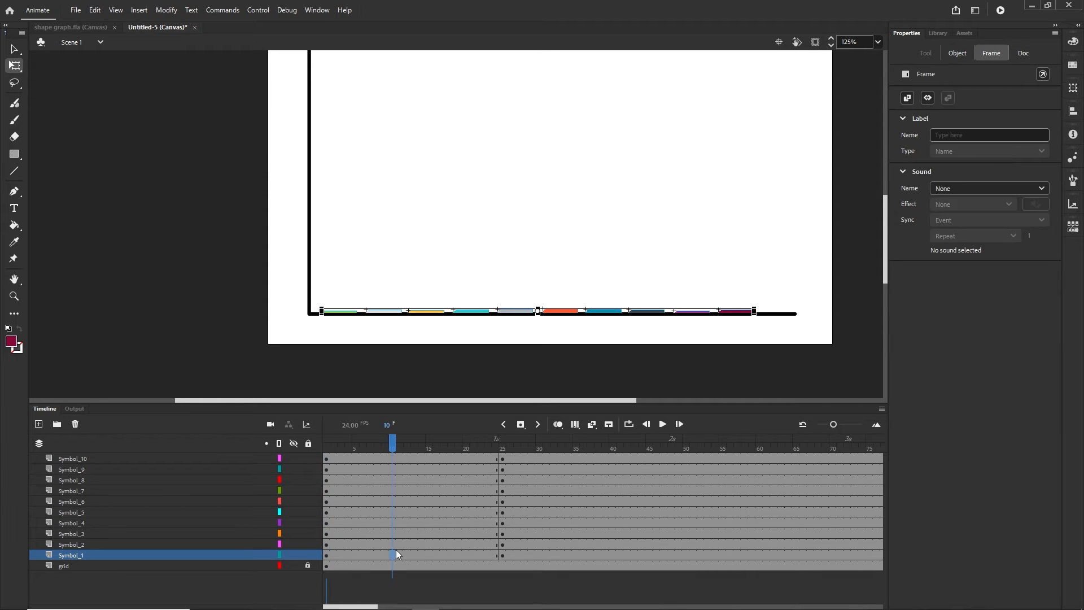
Add classic tweens spanning frames 1–25 on all ten bar layers and scrub to preview
{"action": "left_click", "coordinate": [411, 459], "text": "shift"}
{"action": "right_click", "coordinate": [404, 459]}
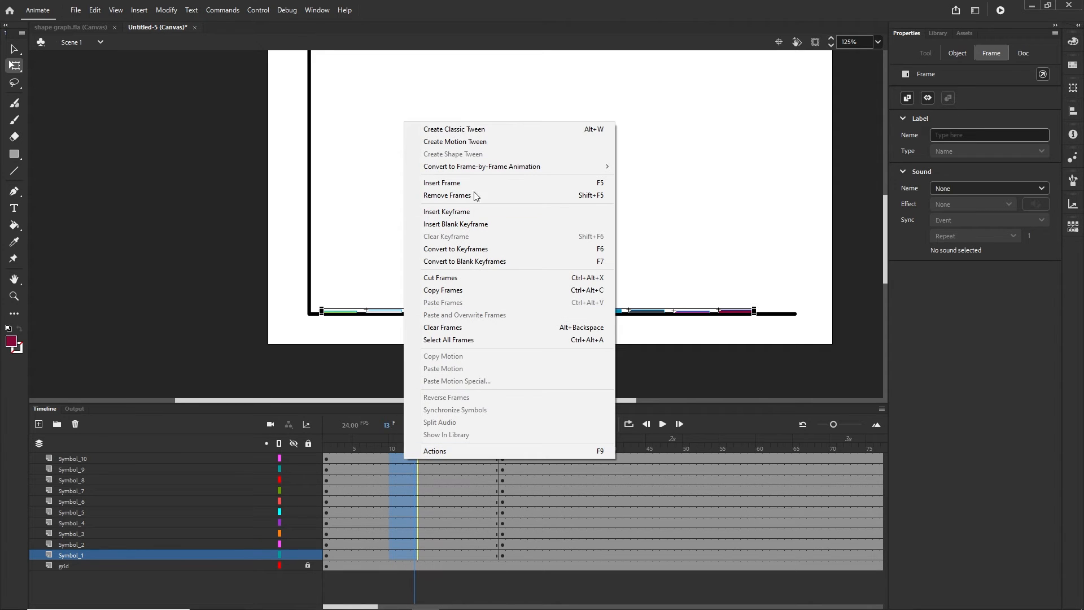
{"action": "left_click", "coordinate": [473, 136]}
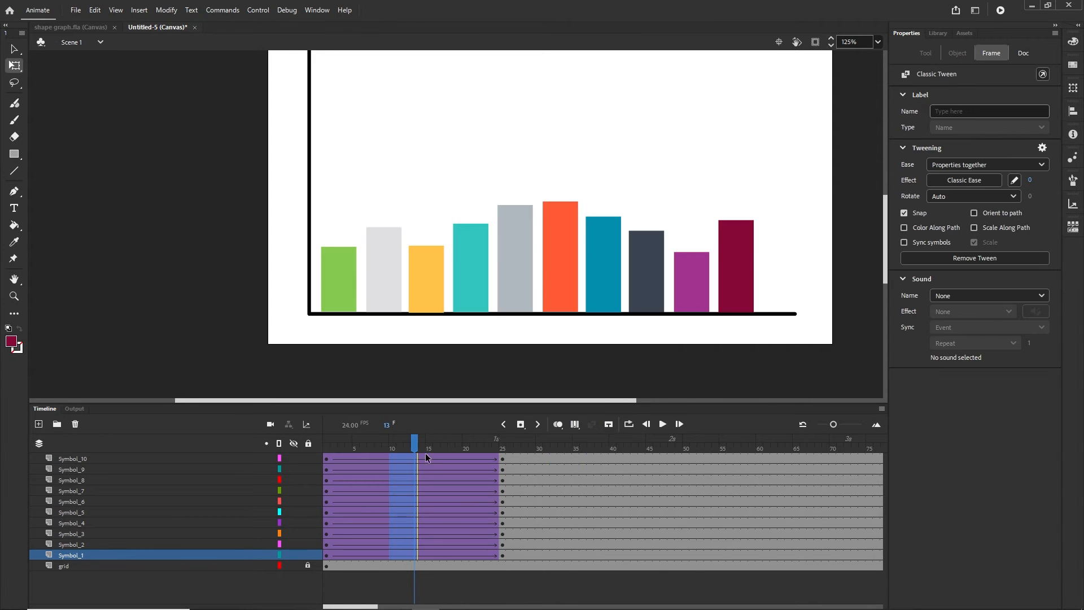
{"action": "left_click_drag", "start_coordinate": [418, 449], "coordinate": [545, 440]}
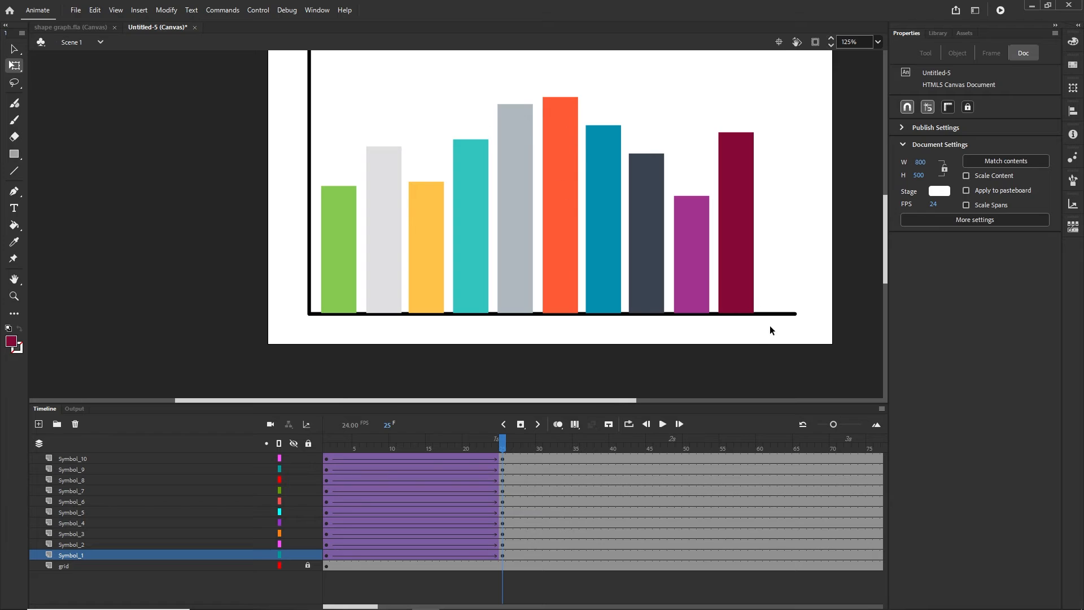
{"action": "left_click", "coordinate": [546, 556]}
{"action": "left_click", "coordinate": [547, 459], "text": "shift"}
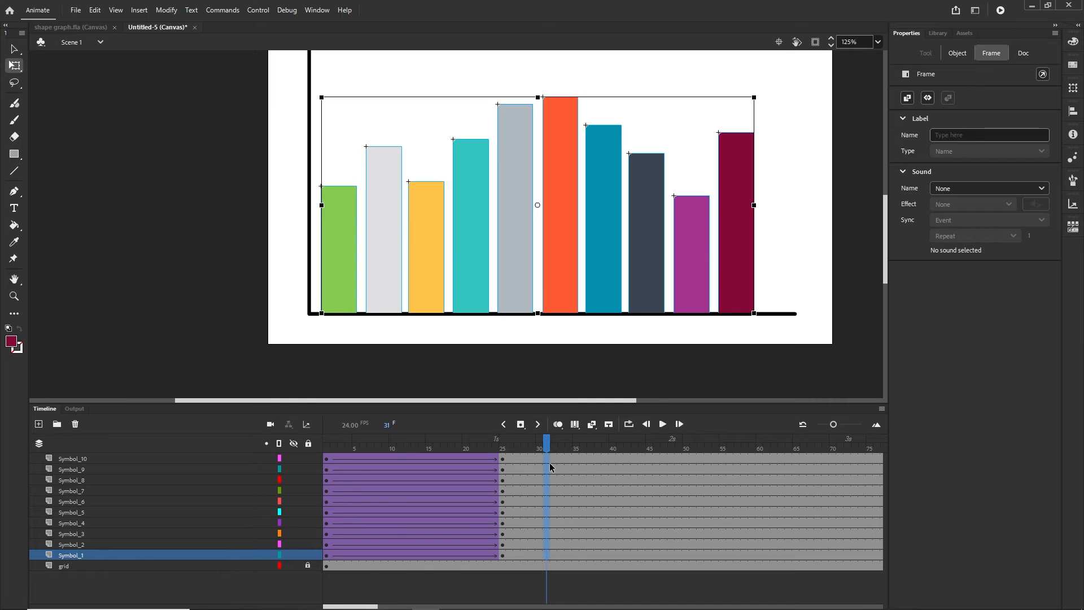
Add keyframes at frame 31 and stretch all bars taller at frame 25
{"action": "key", "text": "F6"}
{"action": "left_click_drag", "start_coordinate": [547, 443], "coordinate": [503, 449]}
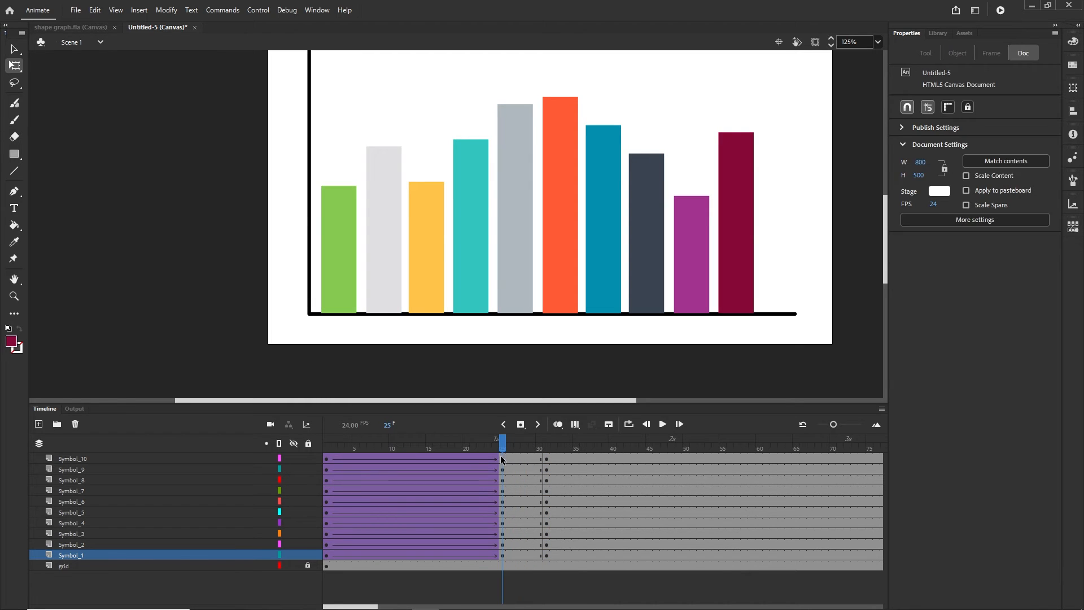
{"action": "left_click", "coordinate": [502, 459]}
{"action": "left_click", "coordinate": [503, 556], "text": "shift"}
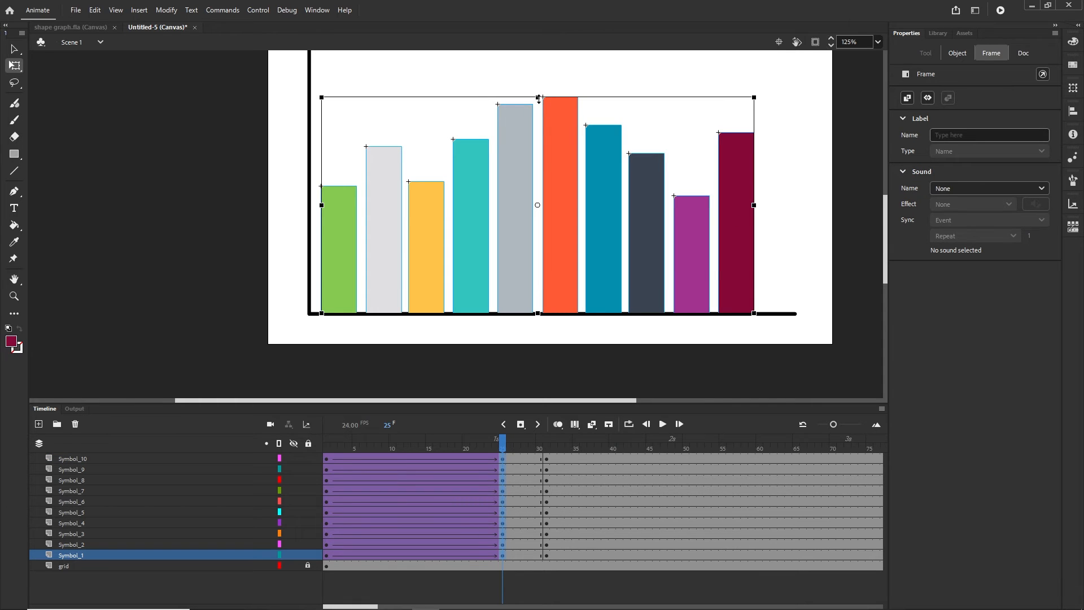
{"action": "left_click_drag", "start_coordinate": [538, 99], "coordinate": [538, 76]}
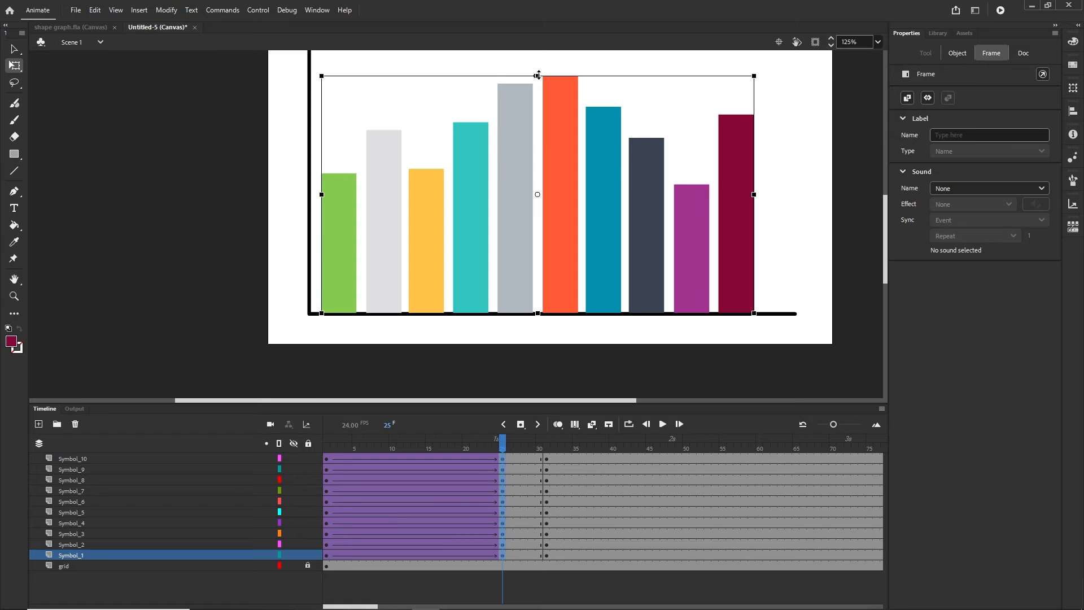
{"action": "mouse_move", "coordinate": [503, 440]}
{"action": "left_mouse_down"}
{"action": "mouse_move", "coordinate": [326, 446]}
{"action": "mouse_move", "coordinate": [518, 443]}
{"action": "left_mouse_up"}
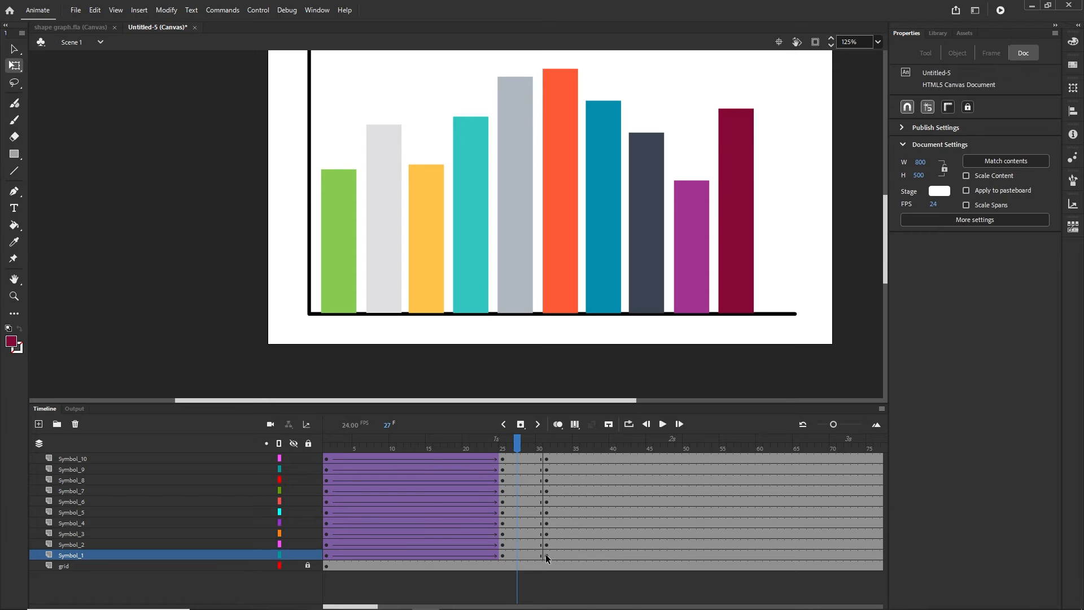
Add matching keyframes at frame 36 and shorten all bars at frame 31
{"action": "left_click", "coordinate": [546, 555]}
{"action": "left_click", "coordinate": [545, 456], "text": "shift"}
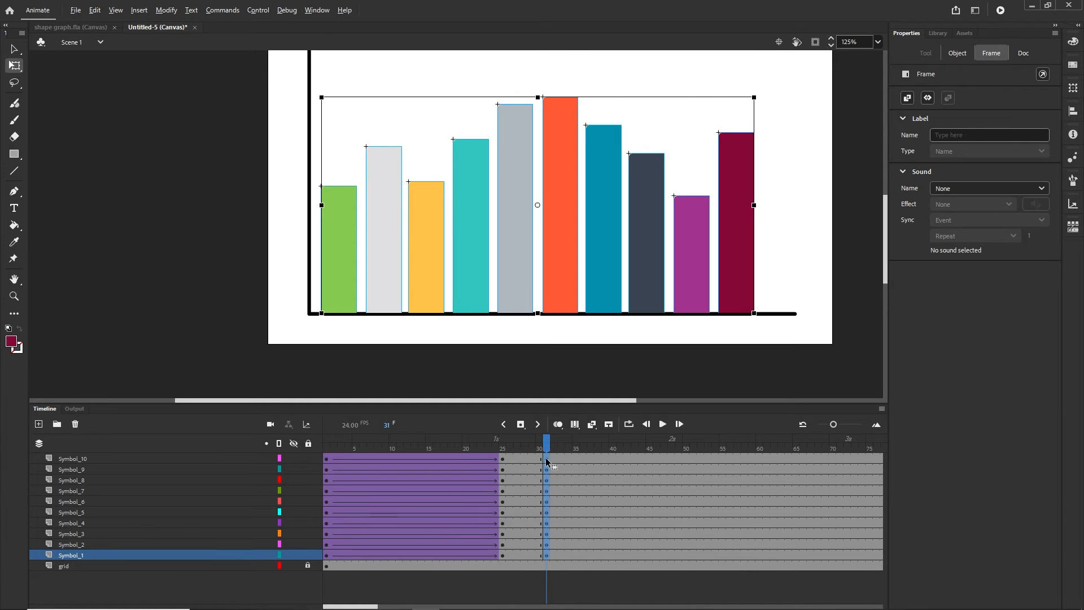
{"action": "left_click_drag", "start_coordinate": [546, 458], "coordinate": [583, 459]}
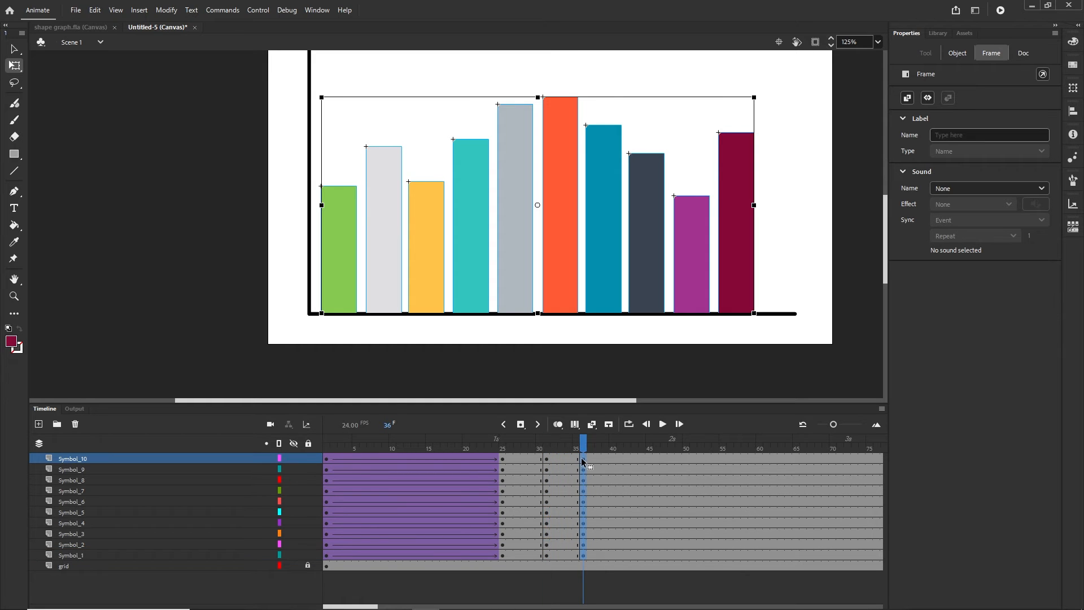
{"action": "left_click", "coordinate": [548, 450]}
{"action": "left_click", "coordinate": [546, 459]}
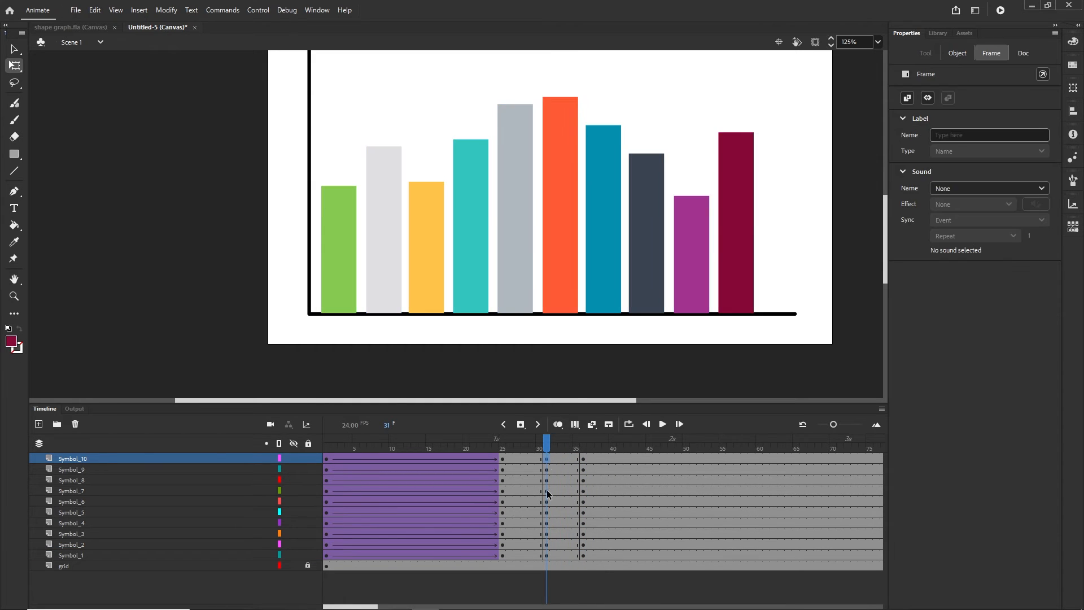
{"action": "left_click", "coordinate": [546, 556], "text": "shift"}
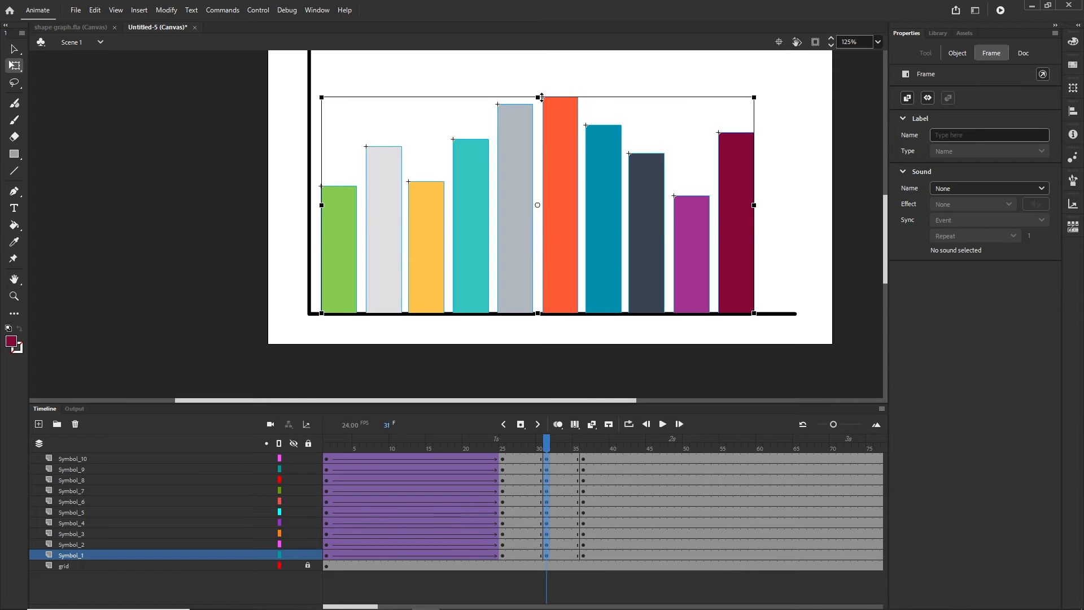
{"action": "left_click_drag", "start_coordinate": [540, 97], "coordinate": [539, 111]}
Move the overshoot keyframes (frames 25–38) earlier so the bounce starts at frame 22
{"action": "left_click_drag", "start_coordinate": [548, 445], "coordinate": [584, 446]}
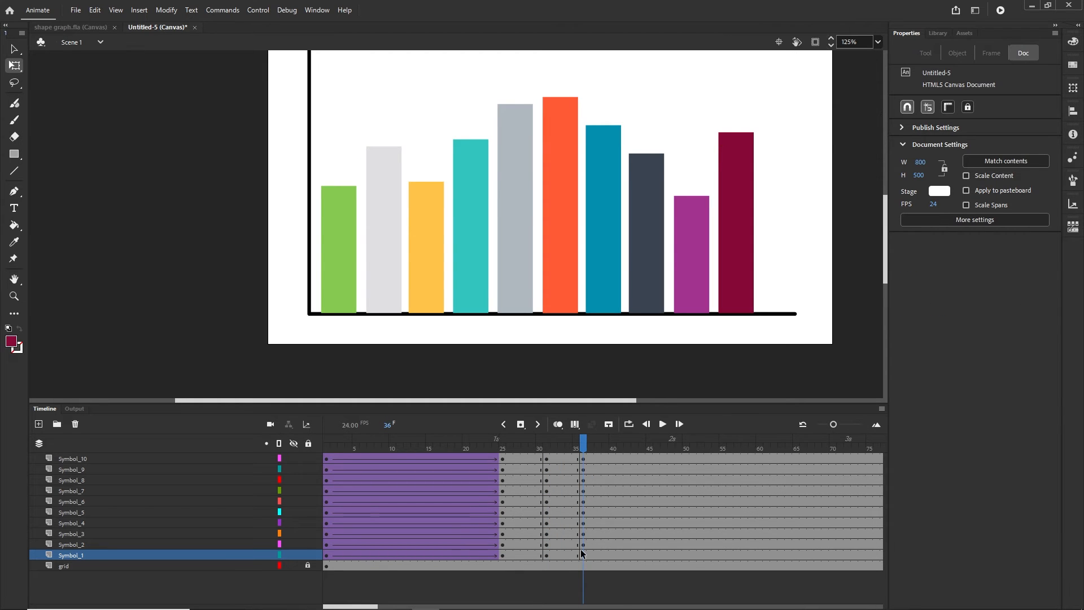
{"action": "left_click_drag", "start_coordinate": [584, 556], "coordinate": [560, 460]}
{"action": "left_click", "coordinate": [626, 544]}
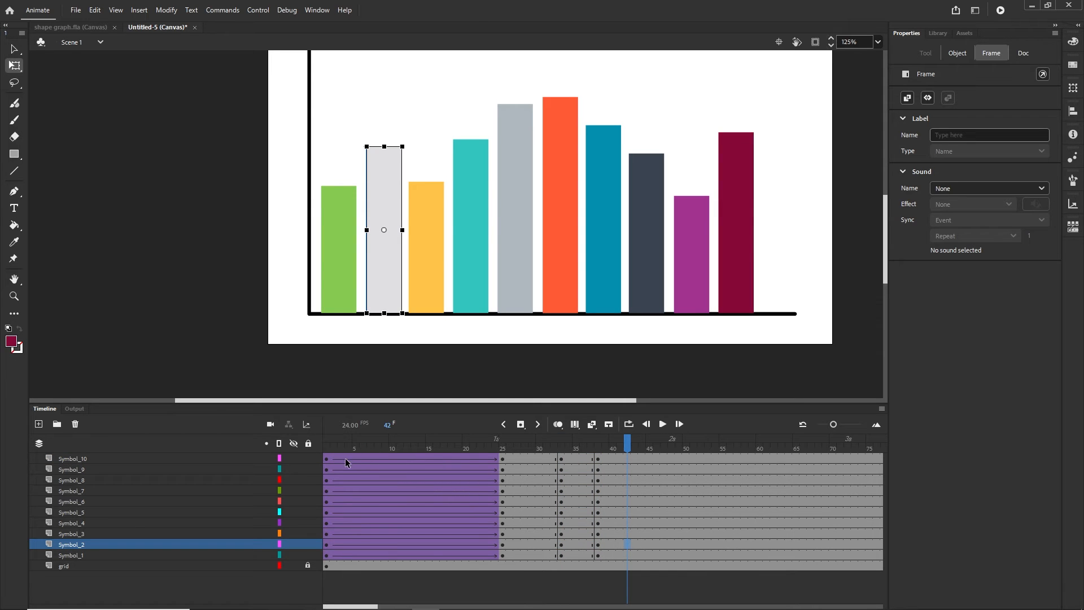
{"action": "left_click", "coordinate": [598, 554]}
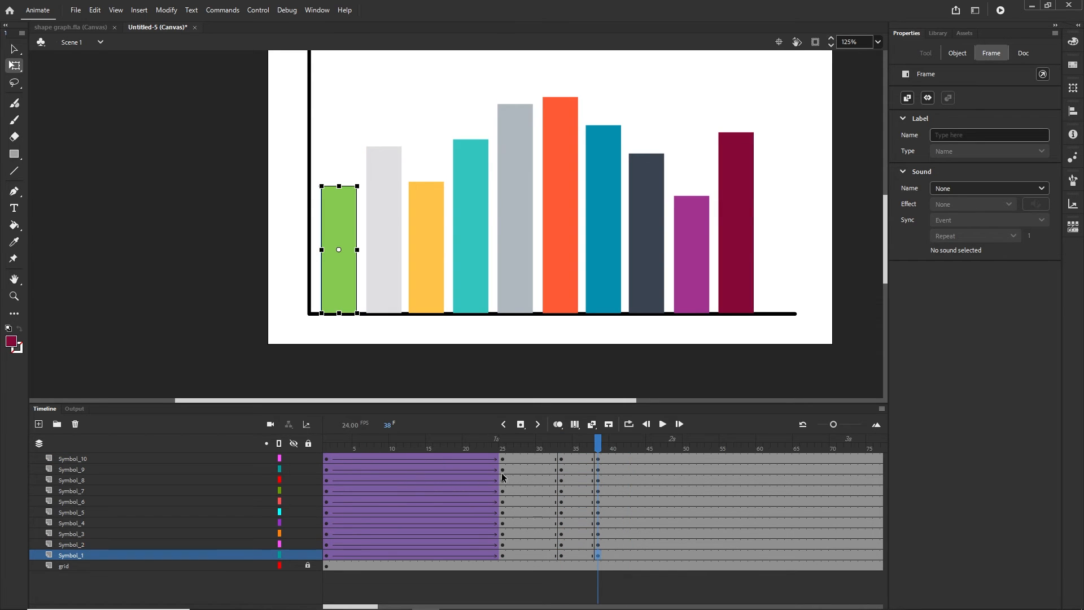
{"action": "left_click", "coordinate": [501, 458], "text": "shift"}
{"action": "left_click_drag", "start_coordinate": [502, 459], "coordinate": [481, 460]}
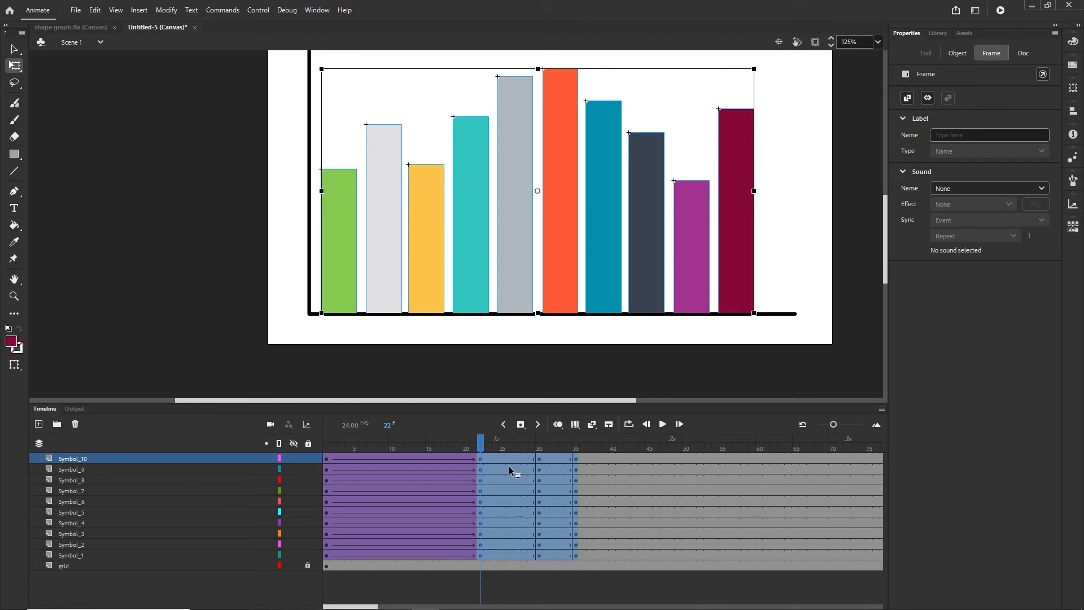
Scrub the timeline to compare bar heights around the growth, overshoot and settled frames
{"action": "left_click", "coordinate": [588, 489]}
{"action": "left_click_drag", "start_coordinate": [594, 441], "coordinate": [451, 447]}
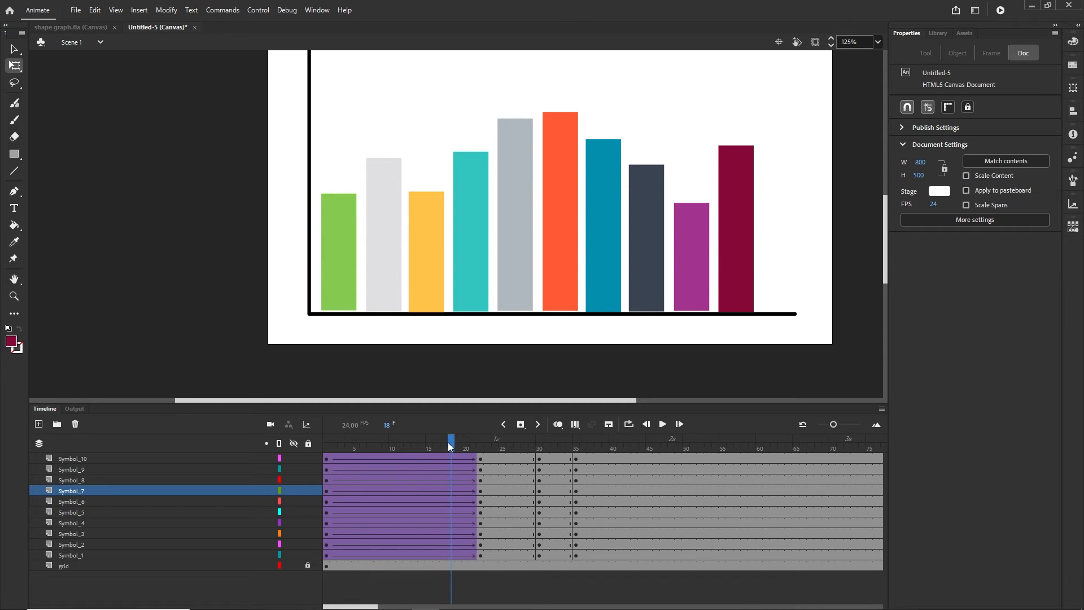
{"action": "left_click", "coordinate": [479, 459]}
{"action": "left_click_drag", "start_coordinate": [478, 448], "coordinate": [540, 450]}
{"action": "left_click", "coordinate": [503, 458]}
{"action": "left_click", "coordinate": [555, 459]}
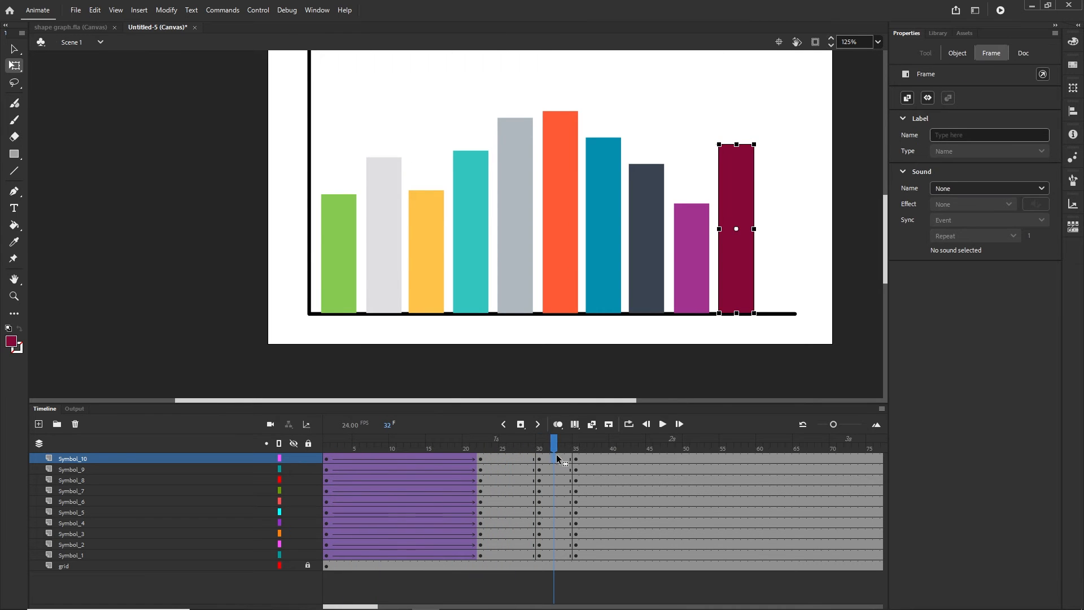
{"action": "left_click", "coordinate": [403, 459]}
{"action": "left_click", "coordinate": [509, 459]}
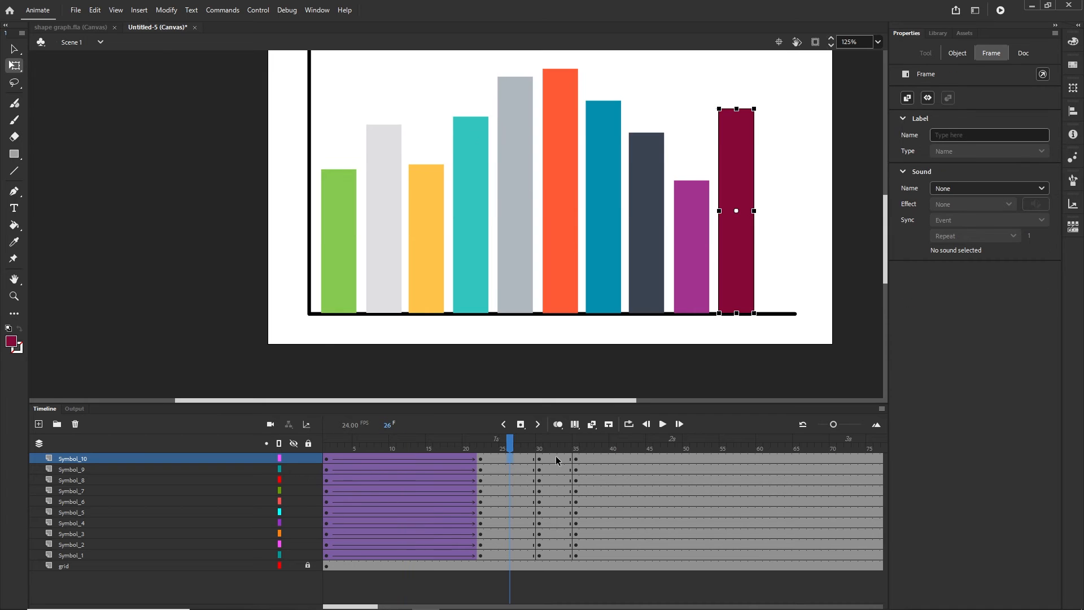
{"action": "left_click", "coordinate": [556, 459]}
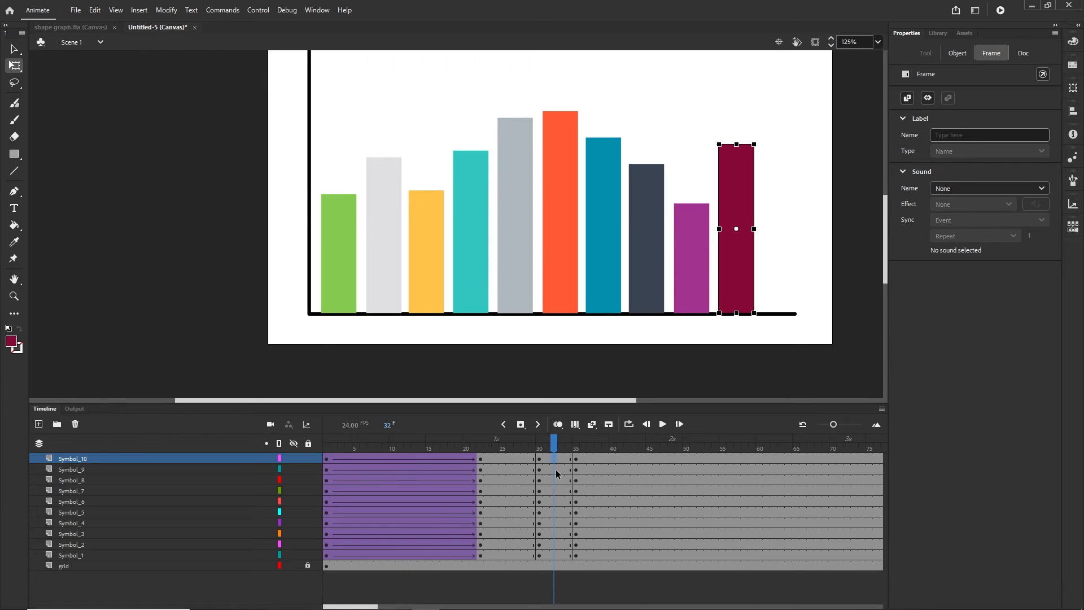
Add classic tweens across frames 26–32 on all bar layers and test-publish in Chrome
{"action": "left_click", "coordinate": [506, 555], "text": "shift"}
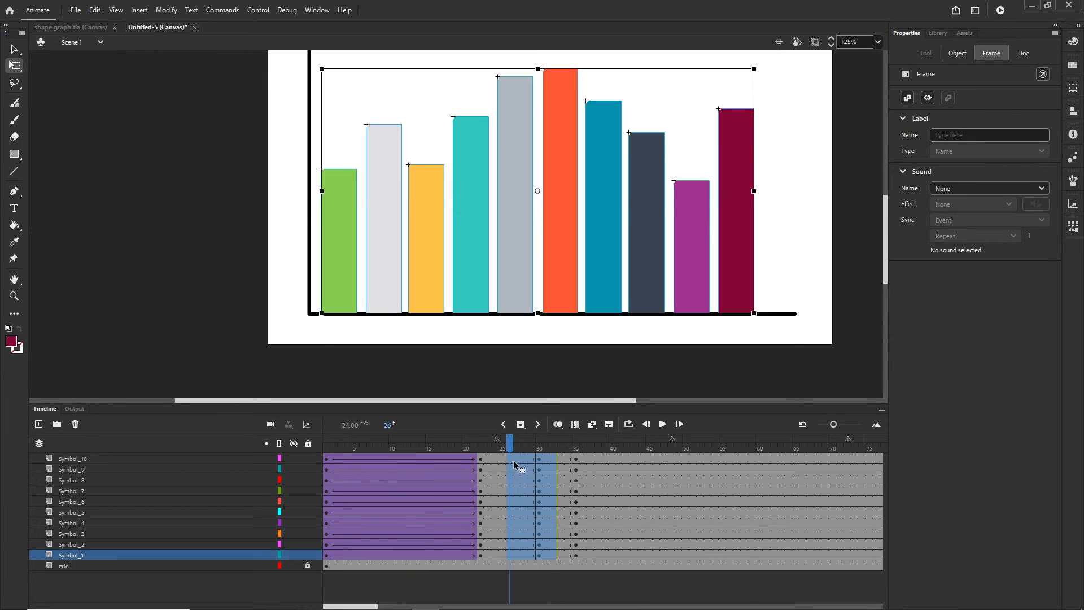
{"action": "right_click", "coordinate": [518, 459]}
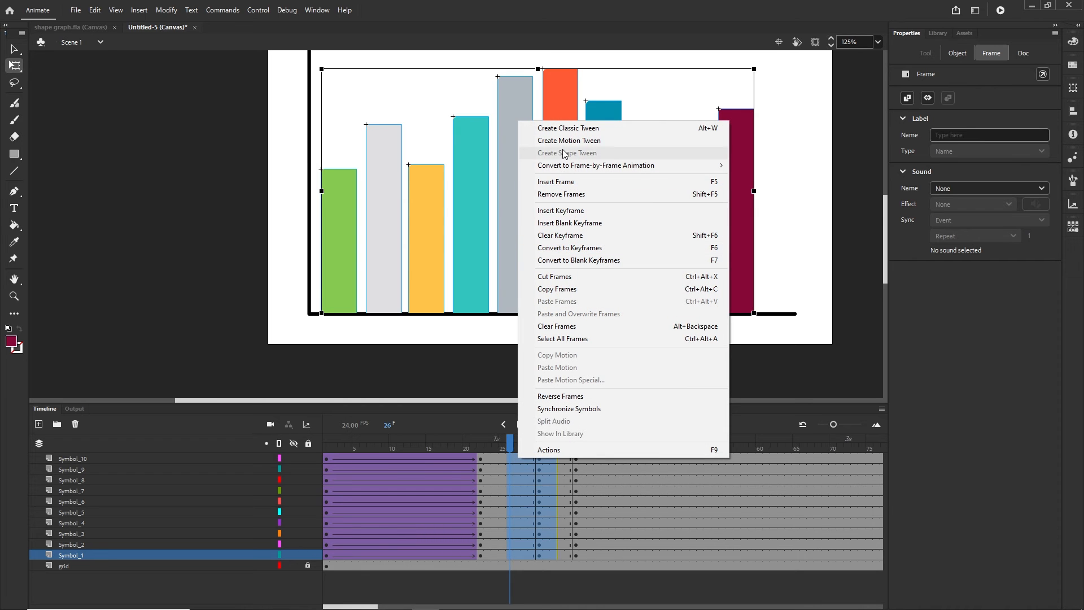
{"action": "left_click", "coordinate": [570, 131]}
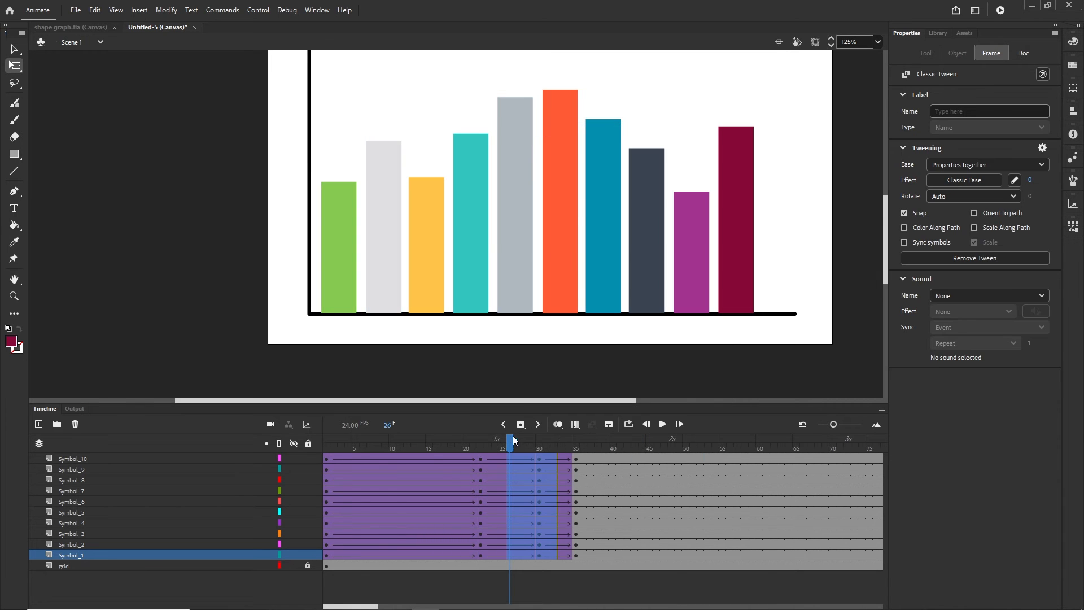
{"action": "left_click_drag", "start_coordinate": [512, 436], "coordinate": [573, 439]}
{"action": "key", "text": "ctrl+Return"}
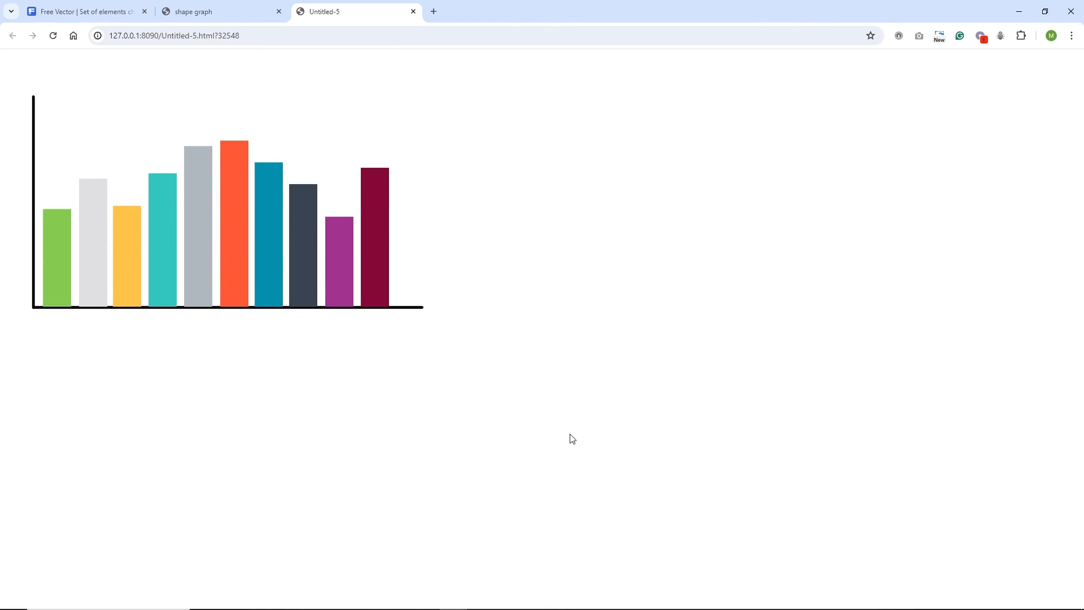
{"action": "left_click", "coordinate": [426, 598]}
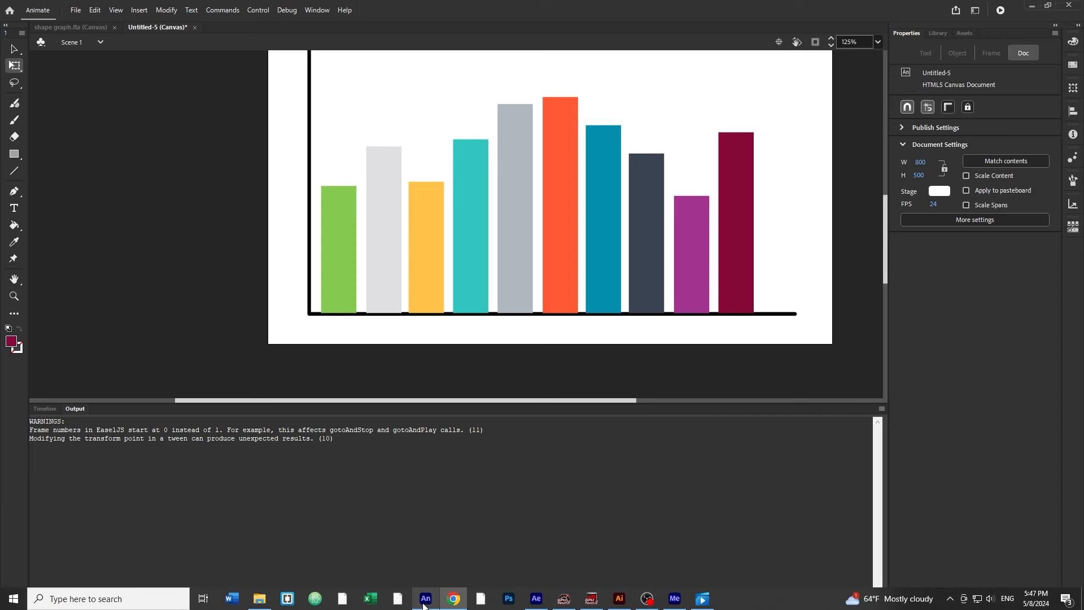
Apply a Quad Ease-In-Out to the first growth tweens on all ten bar layers
{"action": "left_click", "coordinate": [45, 408]}
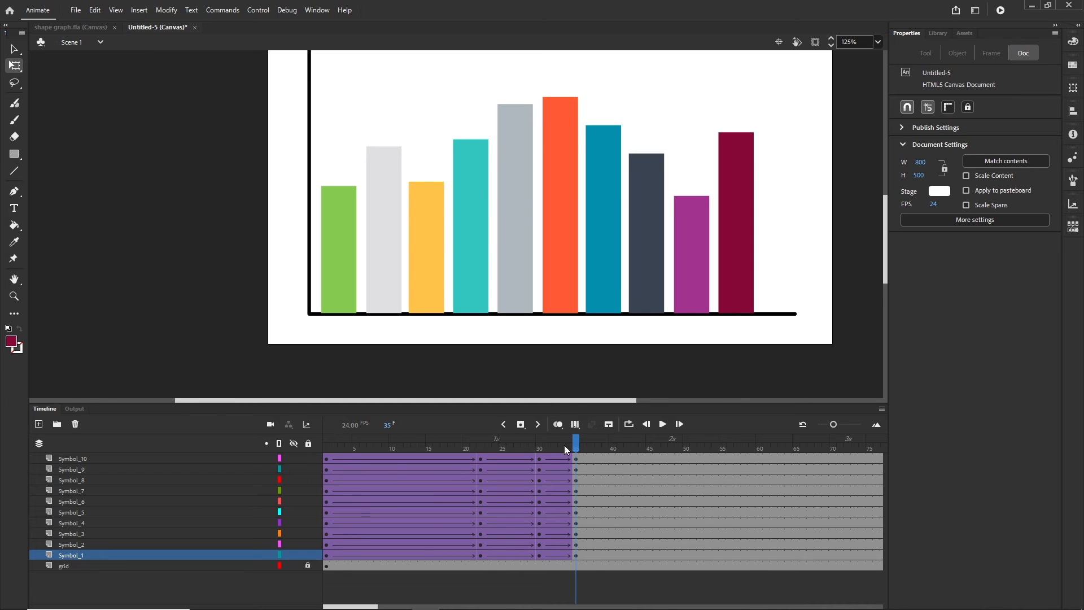
{"action": "left_click_drag", "start_coordinate": [567, 443], "coordinate": [460, 443]}
{"action": "left_click", "coordinate": [327, 463]}
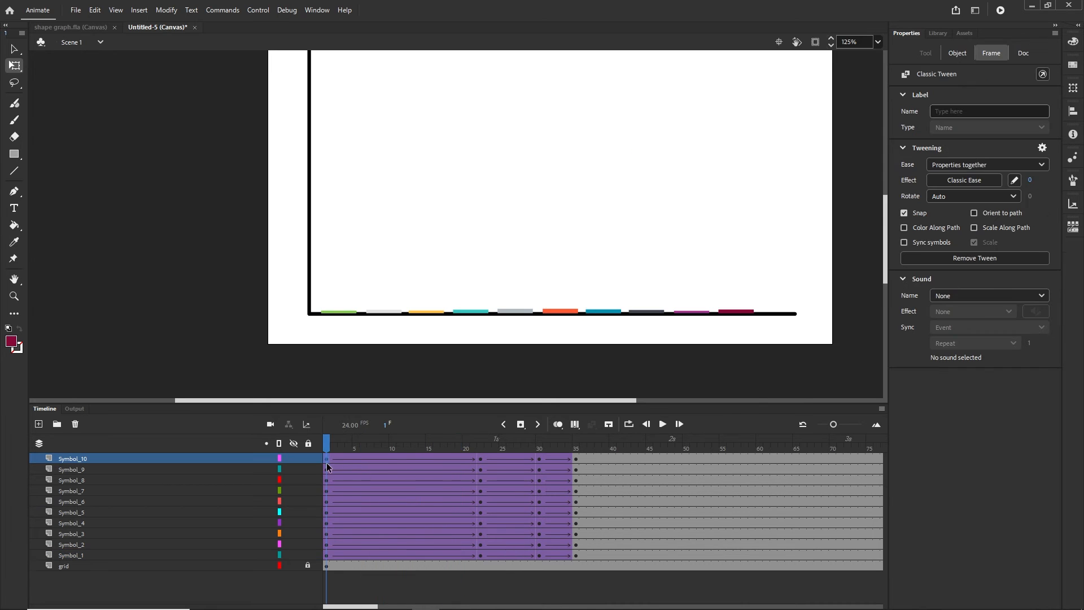
{"action": "left_click", "coordinate": [326, 555], "text": "shift"}
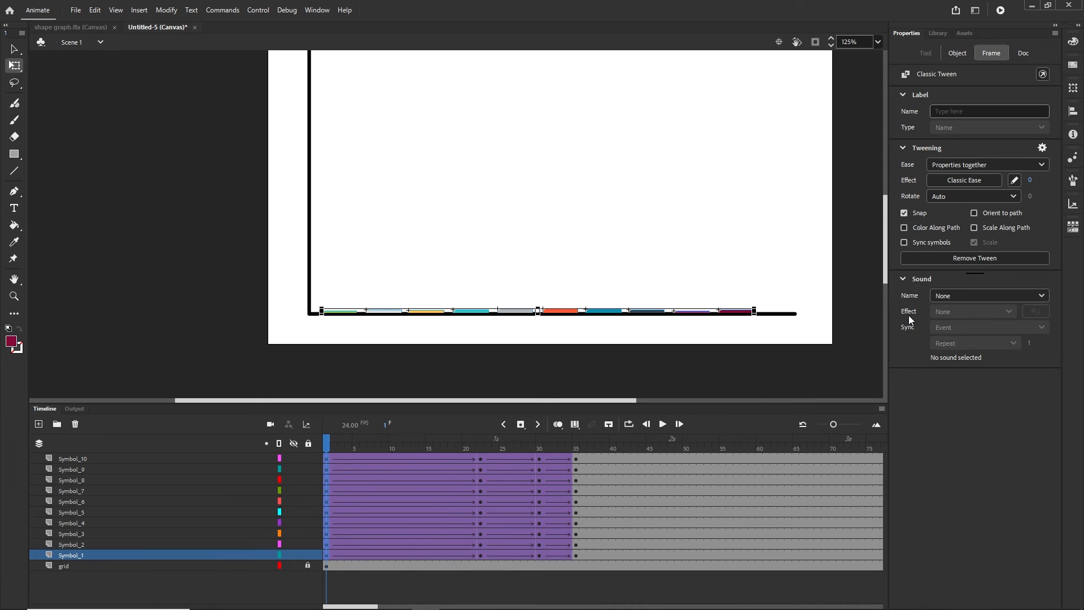
{"action": "left_click", "coordinate": [966, 181]}
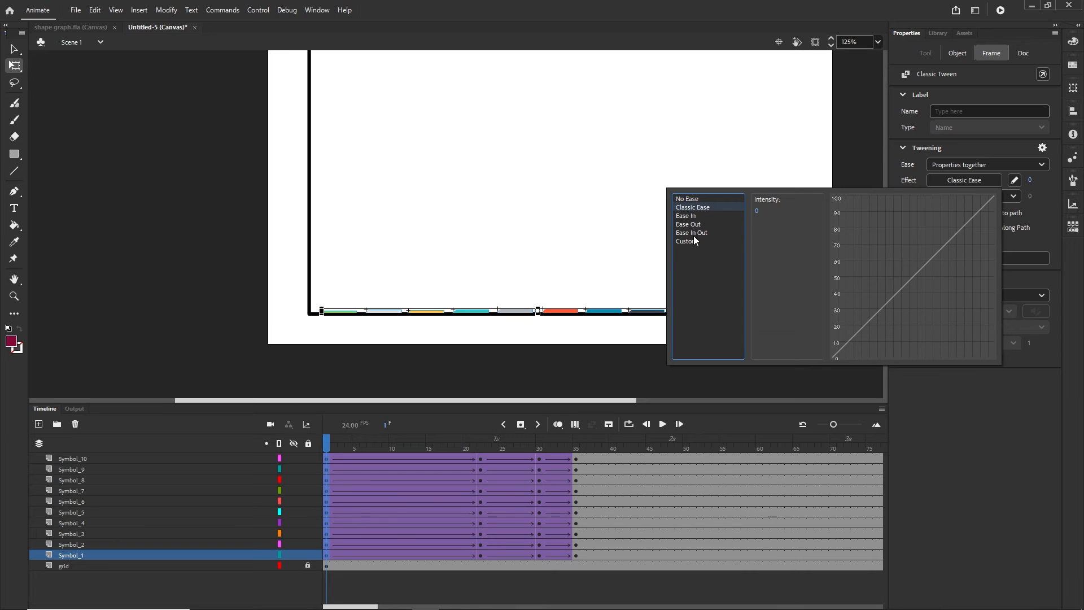
{"action": "left_click", "coordinate": [693, 234]}
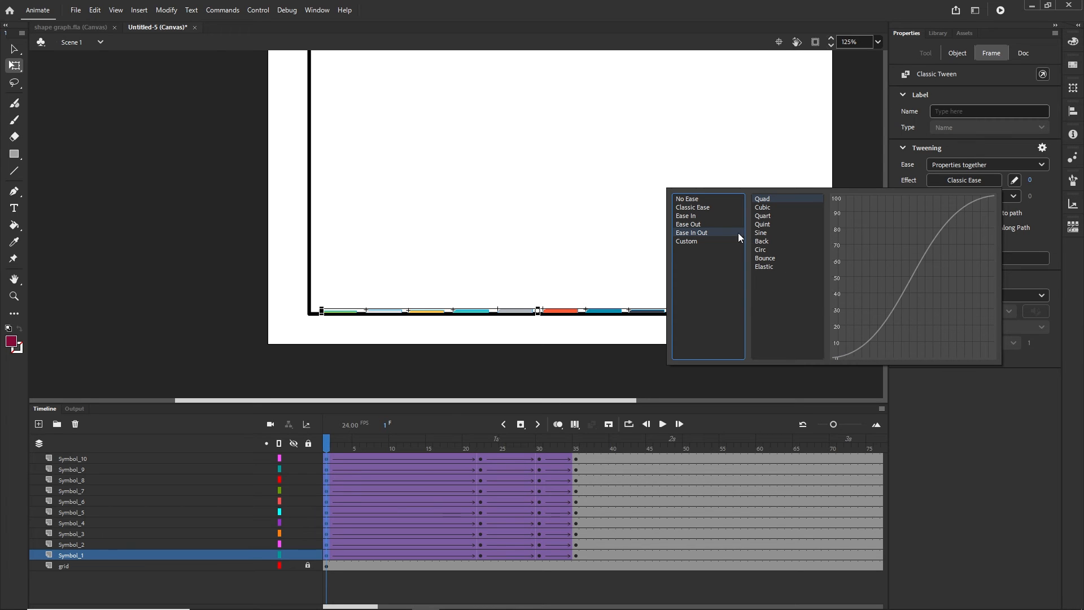
{"action": "left_click", "coordinate": [693, 200]}
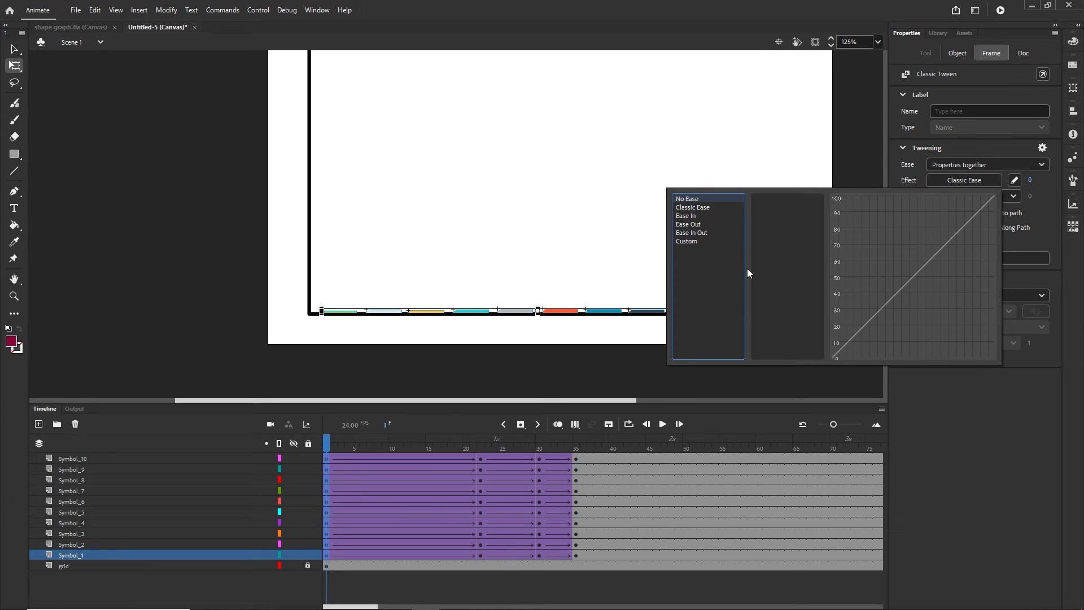
{"action": "left_click", "coordinate": [694, 234]}
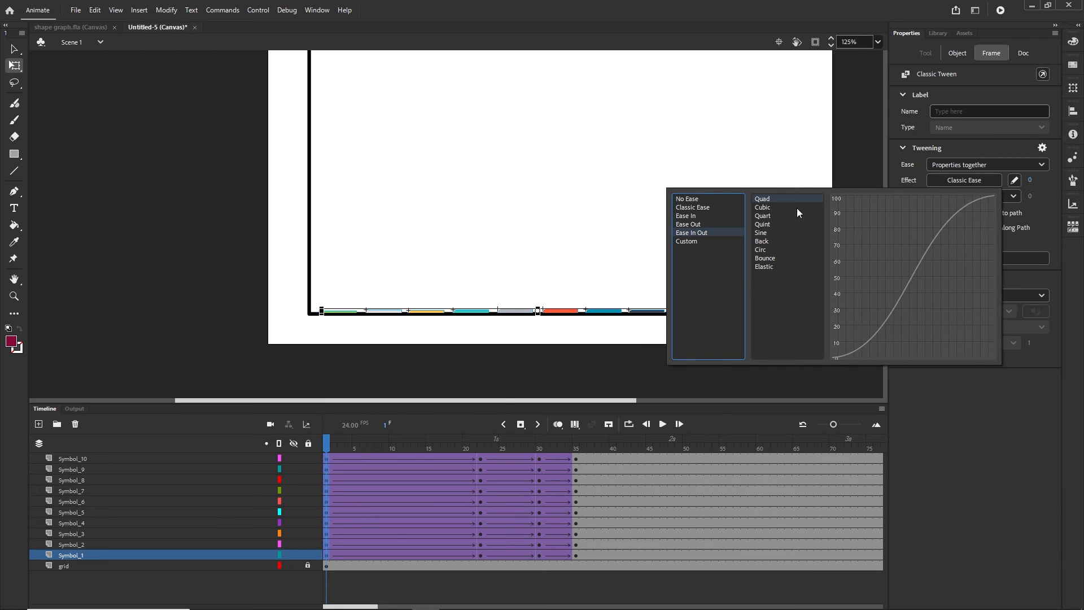
{"action": "double_click", "coordinate": [767, 202]}
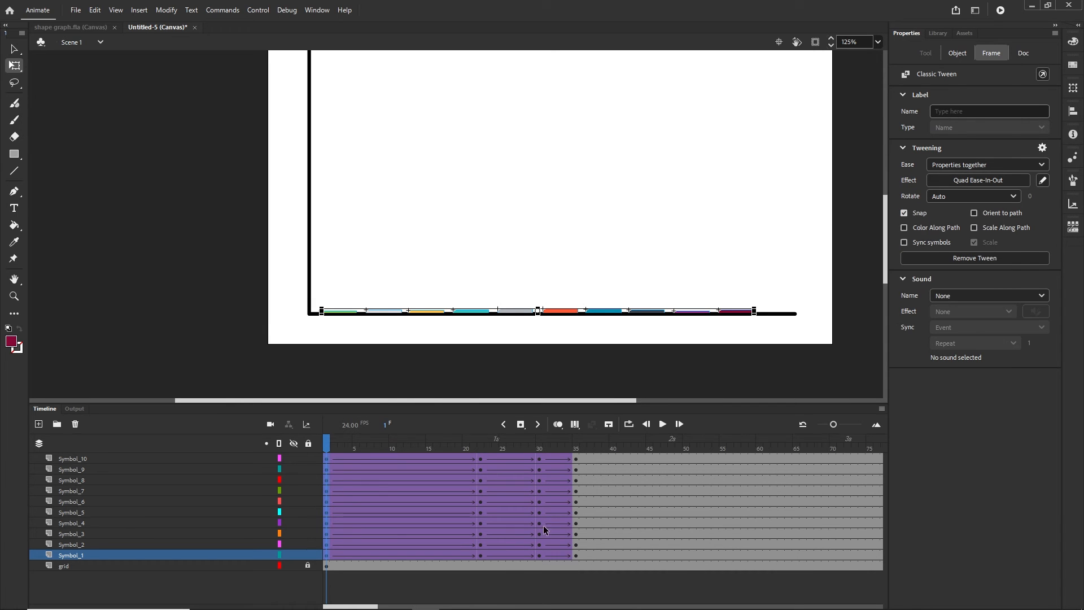
Apply Quad Ease-In-Out to the middle tweens on every bar layer
{"action": "left_click", "coordinate": [483, 555]}
{"action": "left_click", "coordinate": [482, 458], "text": "shift"}
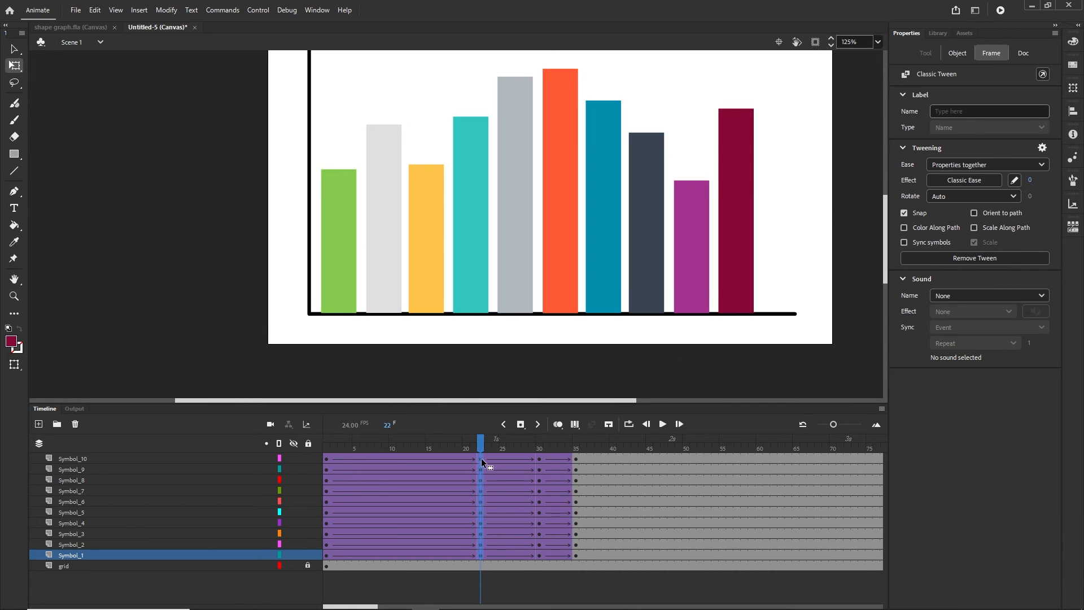
{"action": "left_click", "coordinate": [965, 180]}
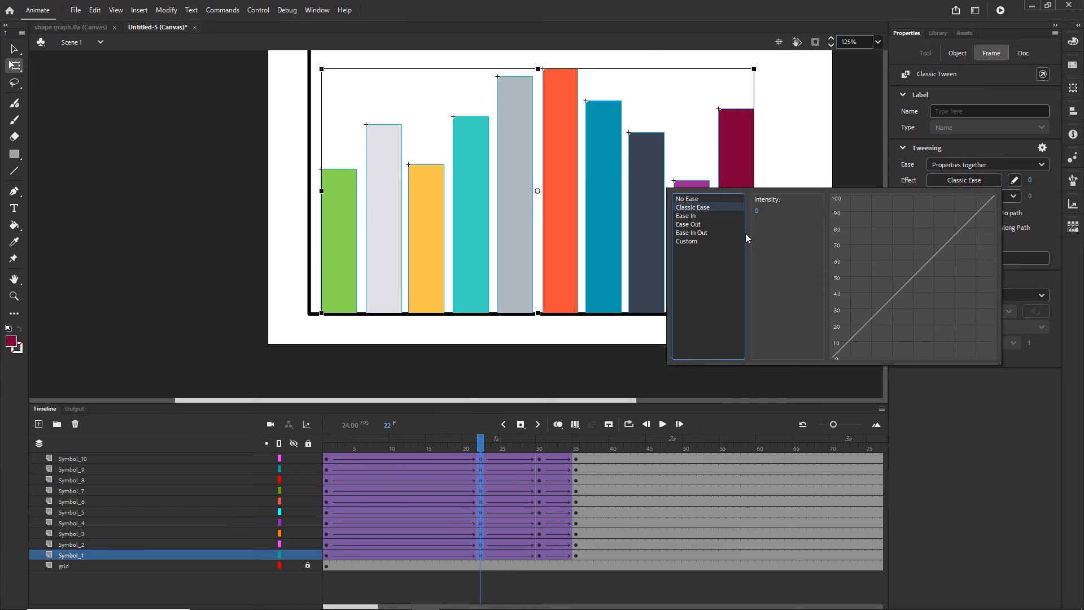
{"action": "left_click", "coordinate": [701, 233]}
{"action": "left_click", "coordinate": [764, 200]}
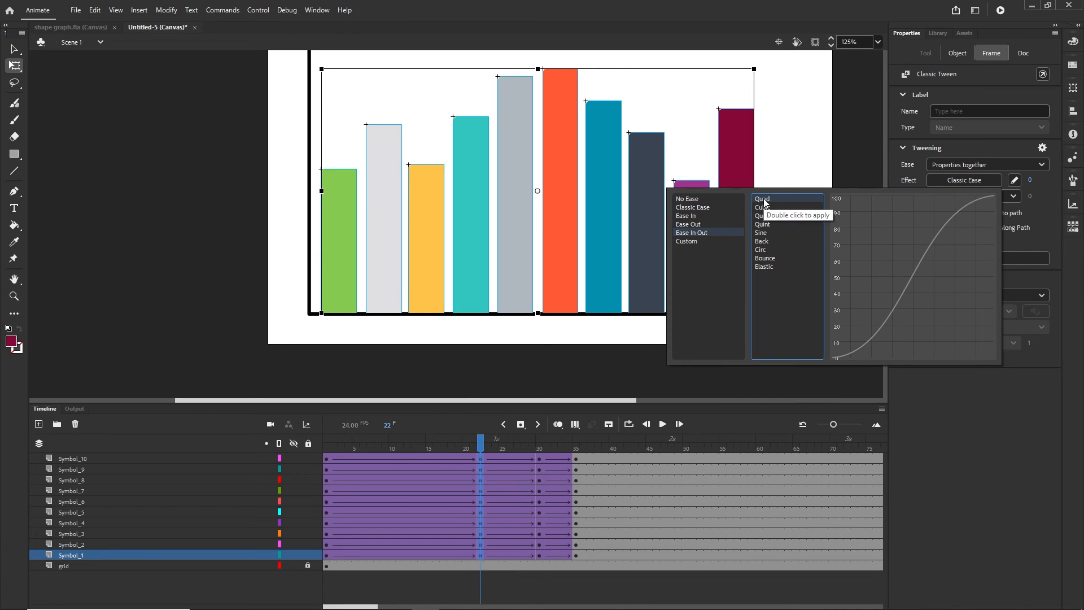
{"action": "double_click", "coordinate": [764, 199]}
Apply Quad Ease-In-Out to the last tweens on every bar layer
{"action": "left_click", "coordinate": [539, 555]}
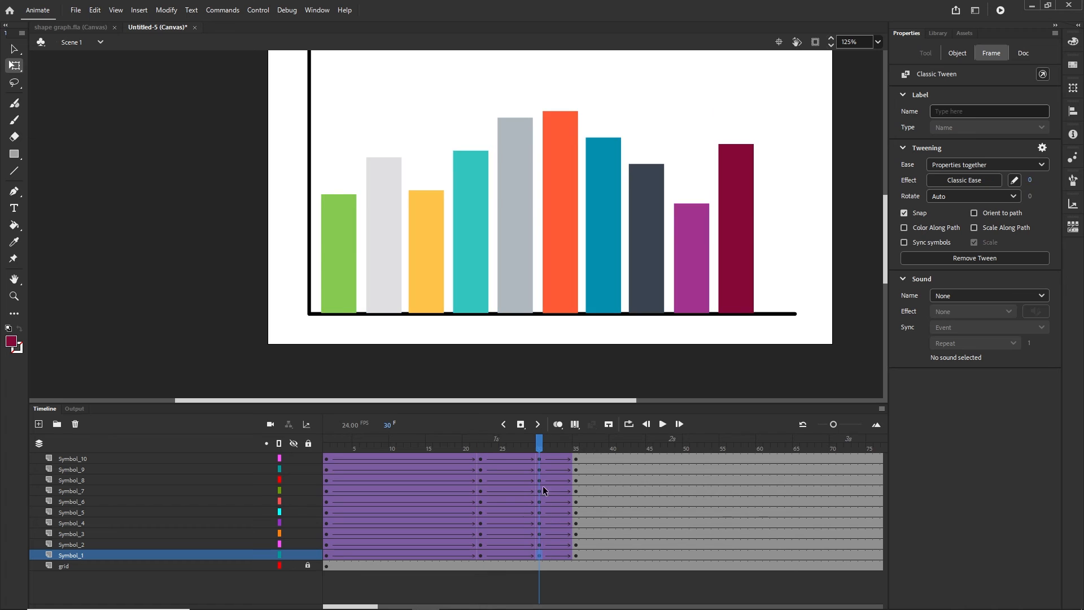
{"action": "left_click", "coordinate": [539, 459], "text": "shift"}
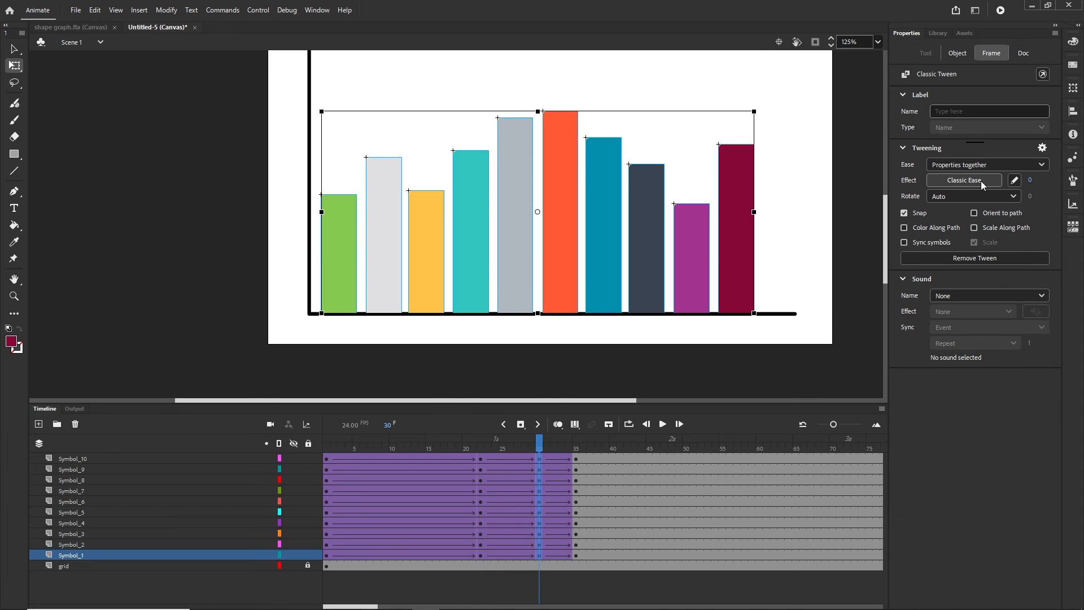
{"action": "left_click", "coordinate": [981, 181]}
{"action": "left_click", "coordinate": [705, 237]}
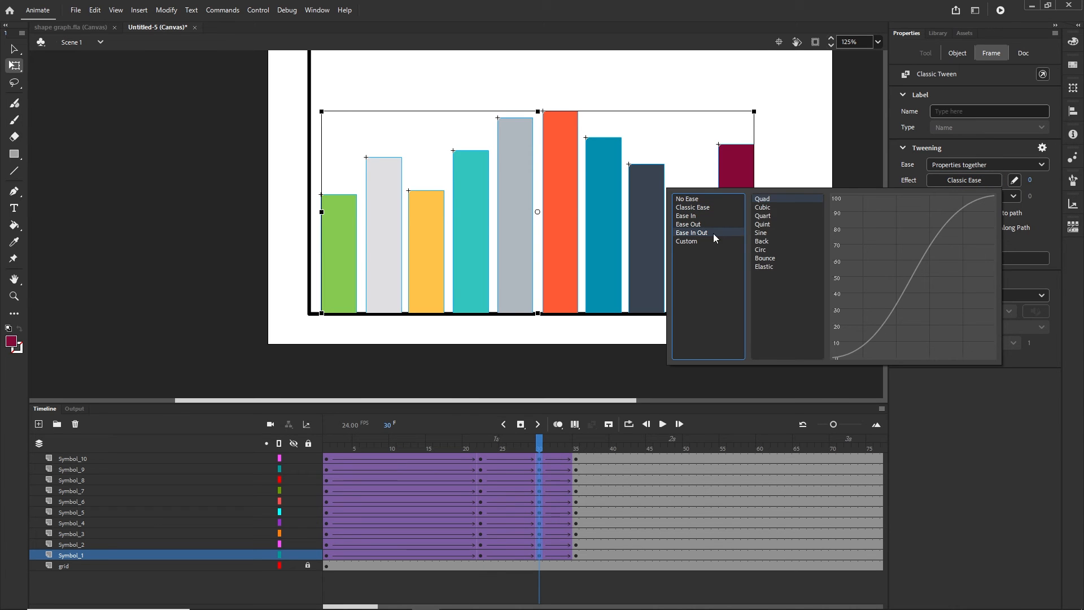
{"action": "double_click", "coordinate": [766, 202]}
{"action": "left_click", "coordinate": [664, 491]}
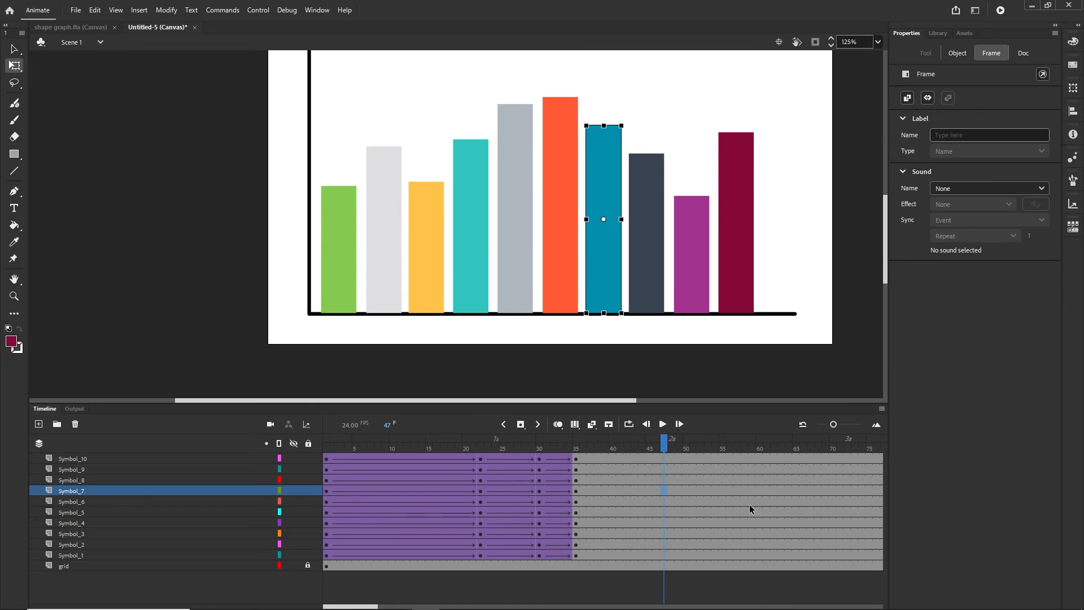
Delay bars two to ten to start at frame 5, then bars three to ten at frame 10
{"action": "left_click_drag", "start_coordinate": [666, 440], "coordinate": [465, 449]}
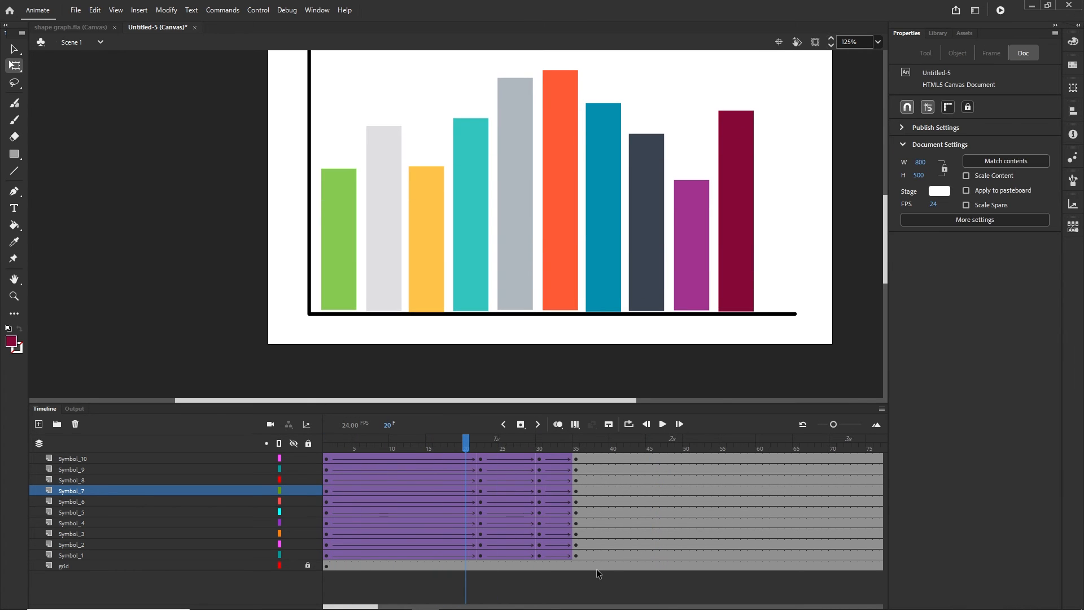
{"action": "left_click", "coordinate": [575, 544]}
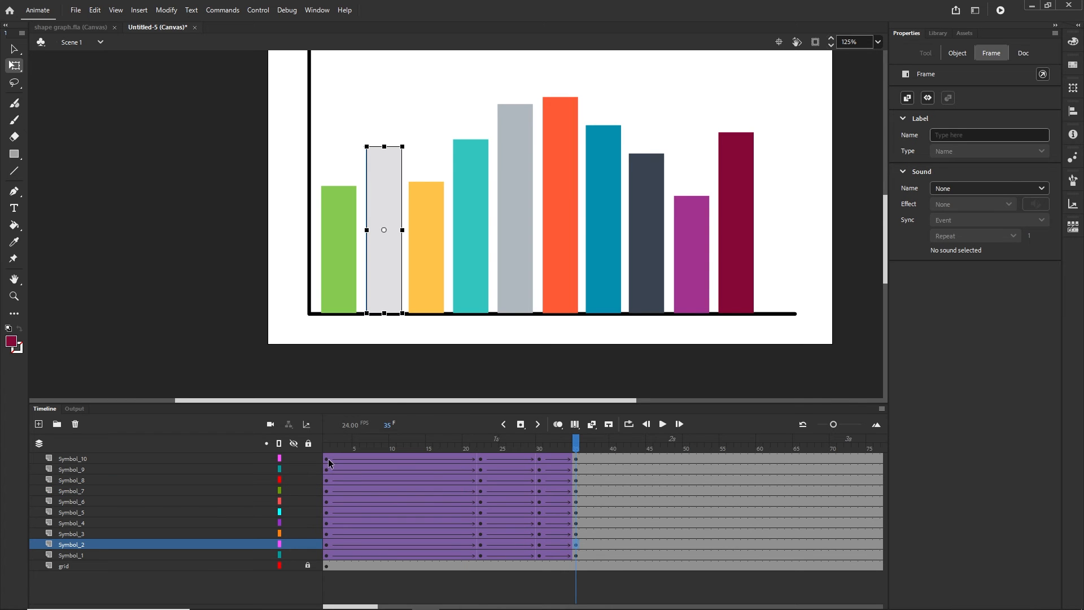
{"action": "left_click", "coordinate": [328, 458], "text": "shift"}
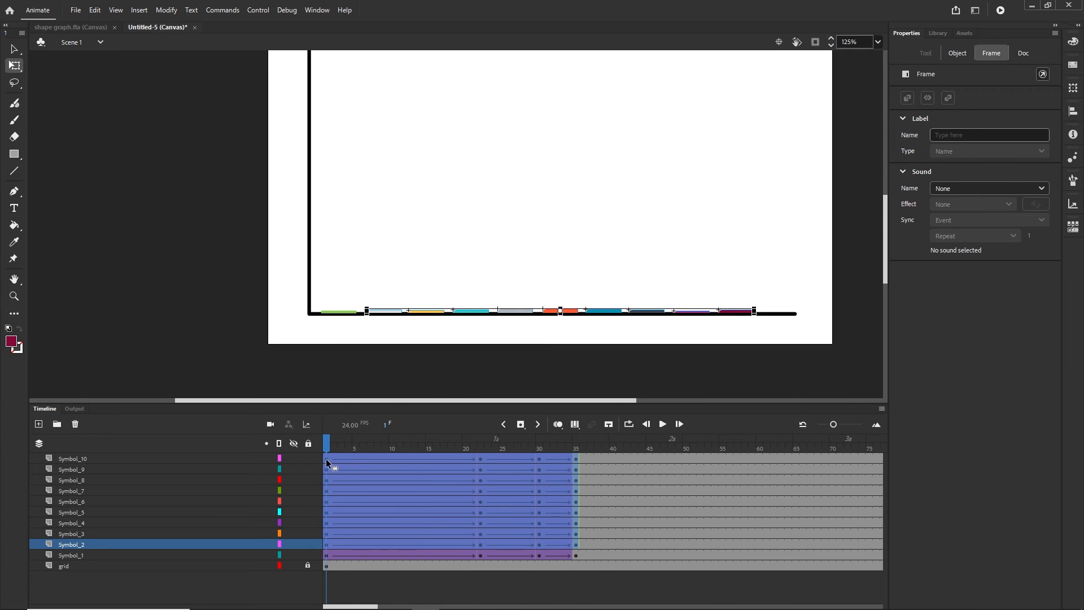
{"action": "left_click_drag", "start_coordinate": [326, 459], "coordinate": [372, 464]}
{"action": "left_click", "coordinate": [636, 522]}
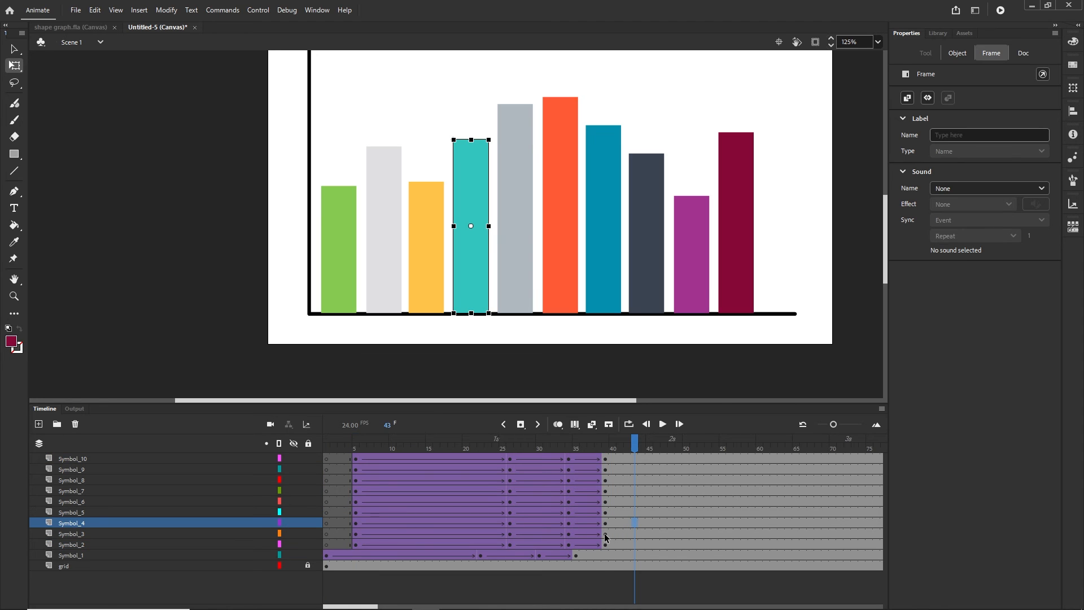
{"action": "left_click", "coordinate": [606, 537]}
{"action": "left_click", "coordinate": [356, 458], "text": "shift"}
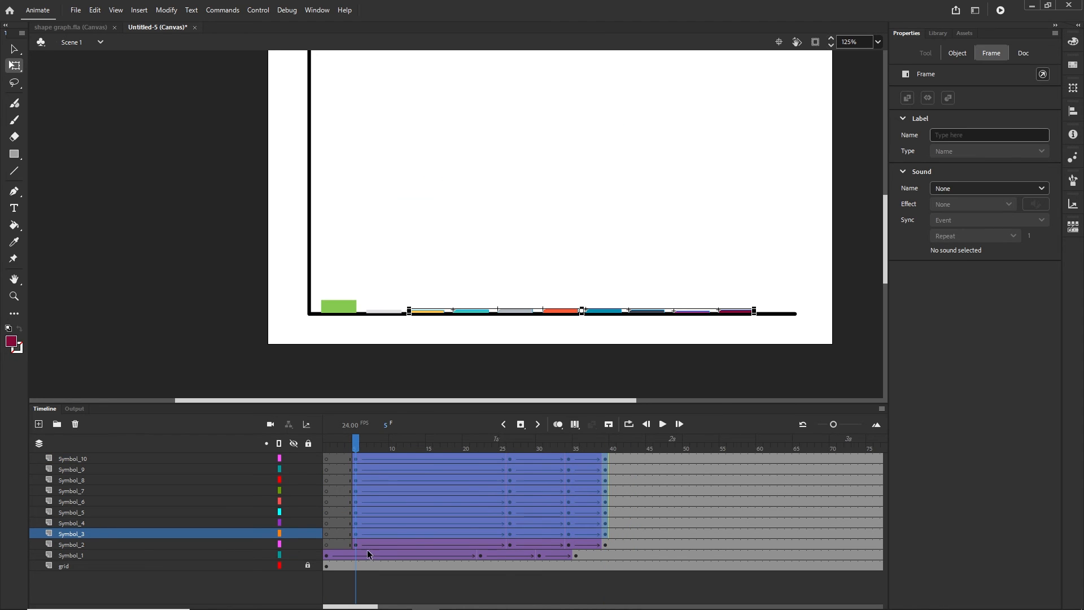
{"action": "left_click_drag", "start_coordinate": [356, 460], "coordinate": [392, 457]}
Shift bars four to ten to start at frame 15 and bars five to ten at frame 20
{"action": "left_click", "coordinate": [653, 511]}
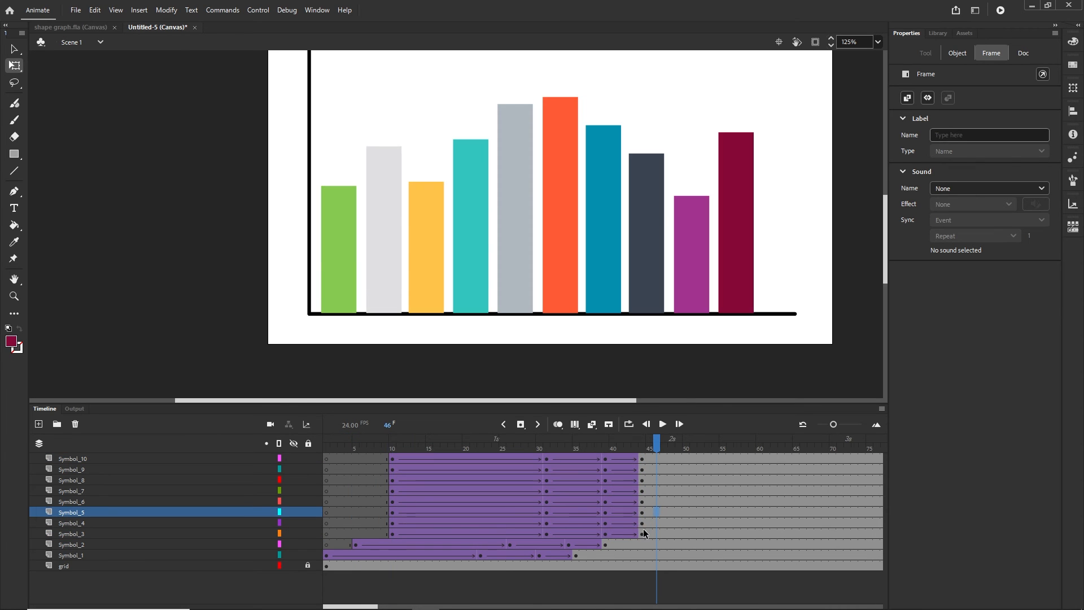
{"action": "left_click", "coordinate": [642, 522]}
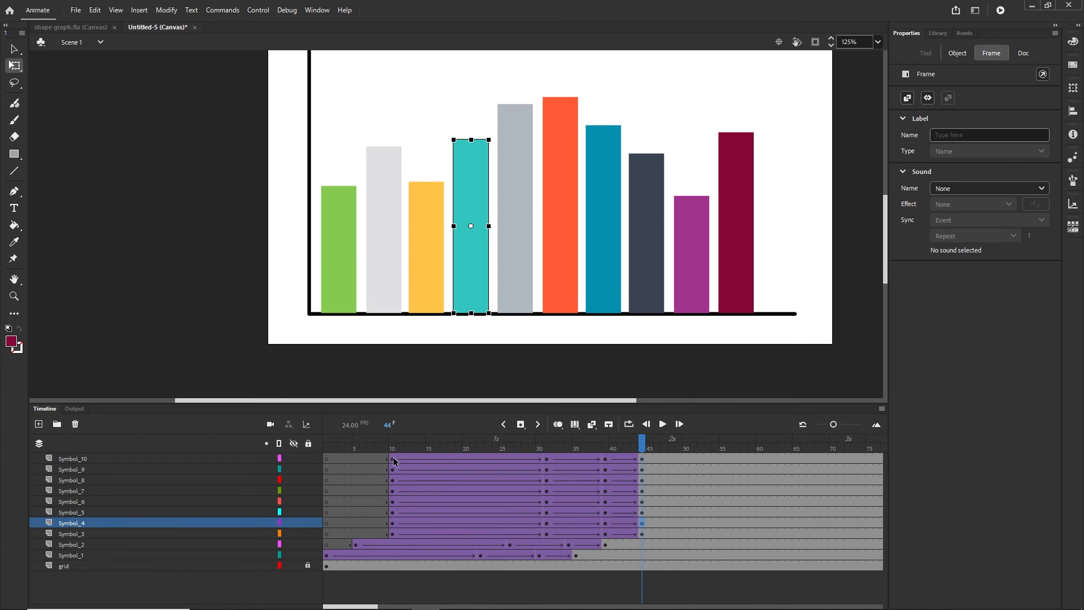
{"action": "left_click", "coordinate": [394, 461], "text": "shift"}
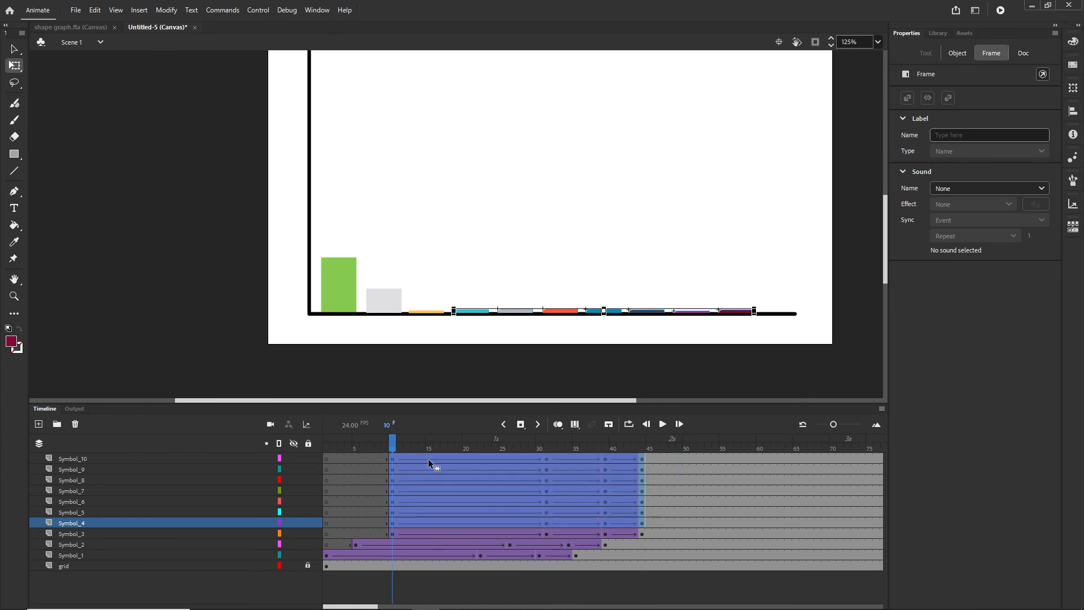
{"action": "left_click_drag", "start_coordinate": [428, 459], "coordinate": [465, 458]}
{"action": "left_click", "coordinate": [689, 502]}
{"action": "left_click", "coordinate": [679, 511]}
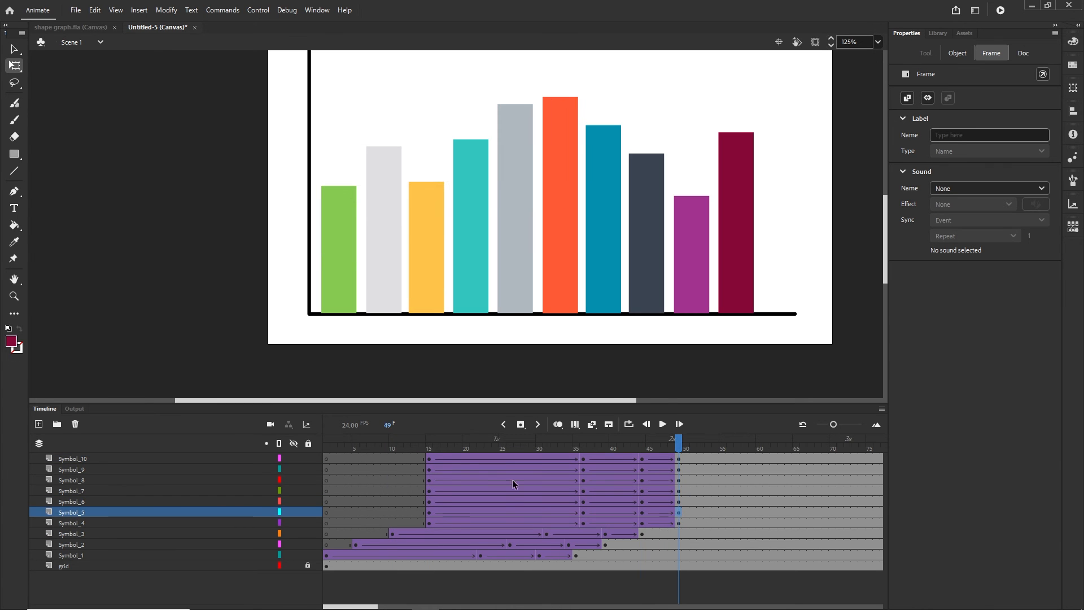
{"action": "left_click", "coordinate": [429, 458], "text": "shift"}
{"action": "left_click_drag", "start_coordinate": [429, 458], "coordinate": [464, 458]}
Shift bars six to ten to start at frame 25 and bars seven to ten at frame 30
{"action": "left_click", "coordinate": [750, 502]}
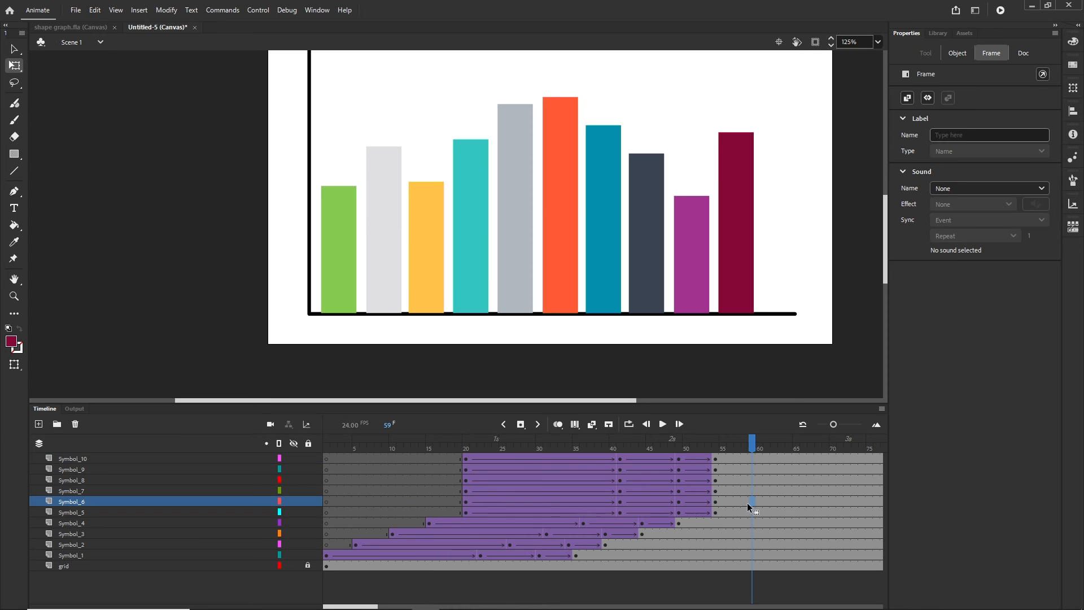
{"action": "left_click", "coordinate": [715, 501]}
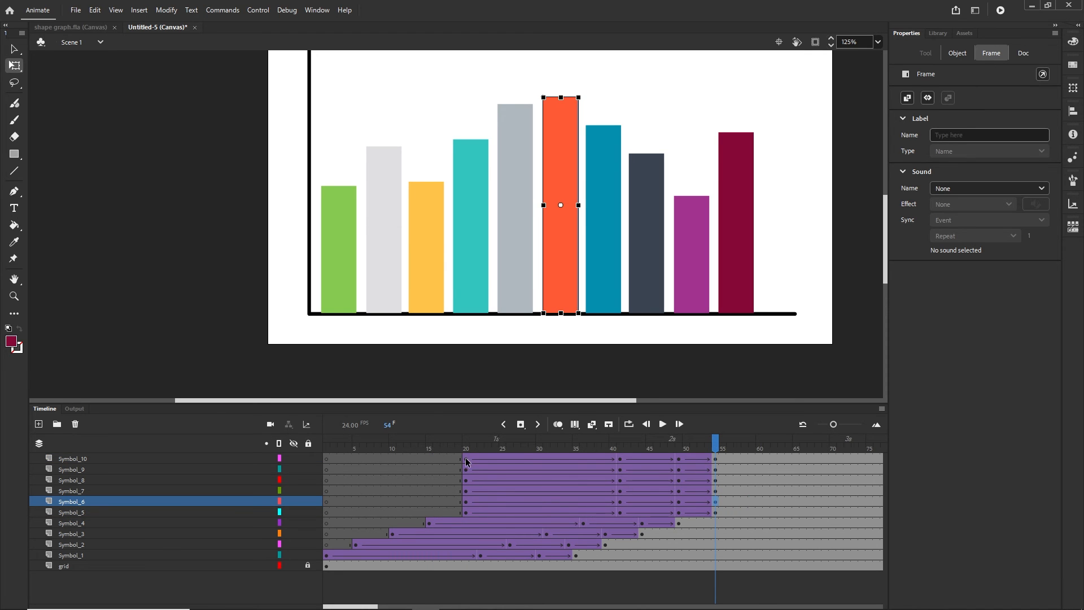
{"action": "left_click", "coordinate": [466, 462], "text": "shift"}
{"action": "left_click_drag", "start_coordinate": [466, 459], "coordinate": [503, 460]}
{"action": "left_click", "coordinate": [789, 501]}
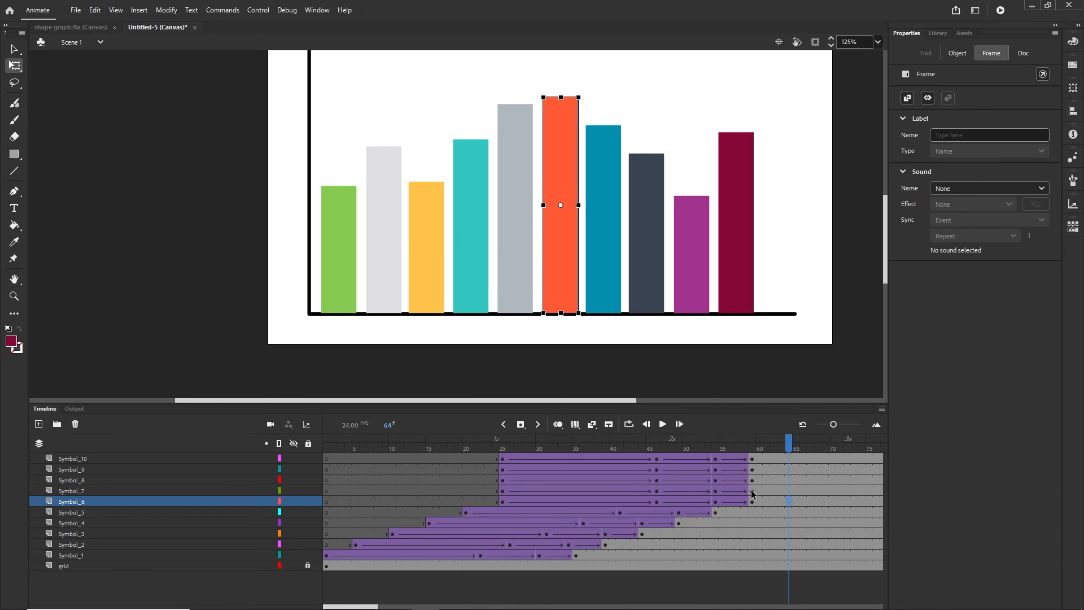
{"action": "left_click", "coordinate": [752, 491]}
{"action": "left_click", "coordinate": [503, 459], "text": "shift"}
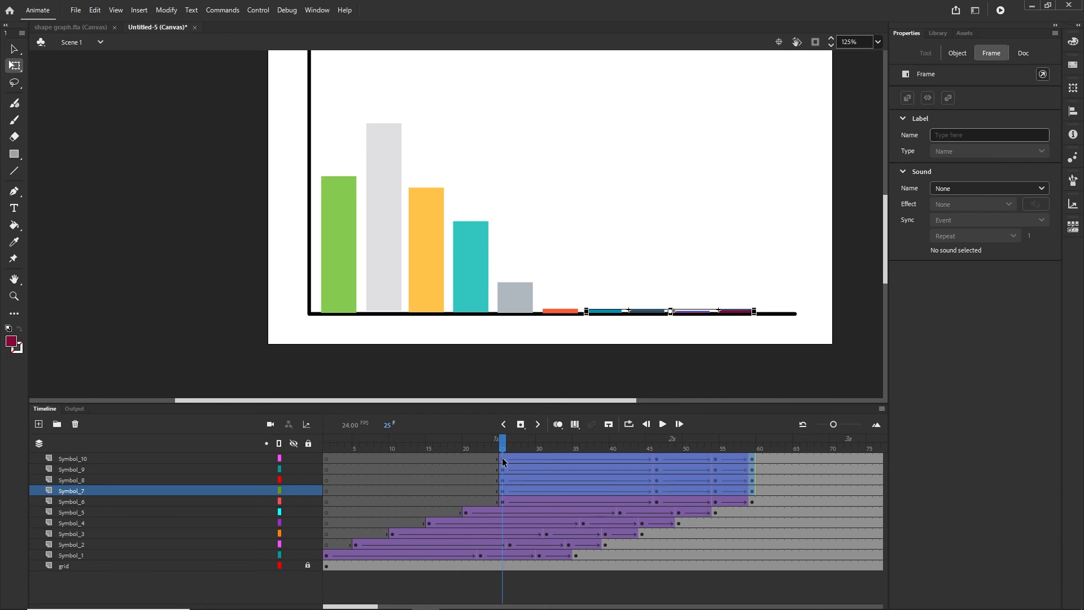
{"action": "left_click_drag", "start_coordinate": [503, 459], "coordinate": [540, 457]}
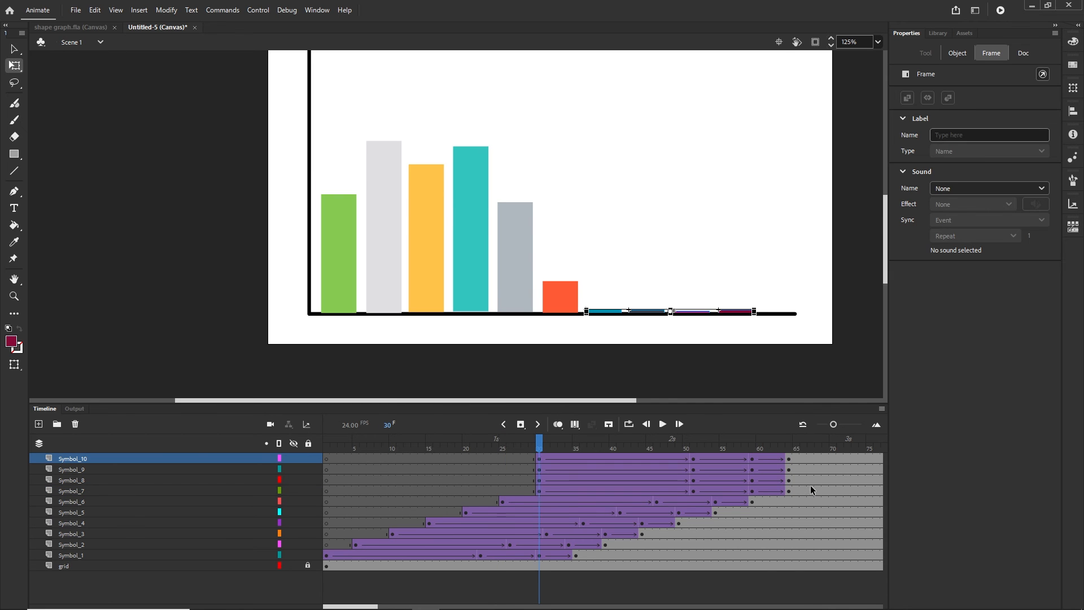
Shift bars eight to ten to start at frame 35 and bars nine and ten at frame 40
{"action": "left_click", "coordinate": [811, 486]}
{"action": "left_click", "coordinate": [790, 480]}
{"action": "left_click", "coordinate": [540, 458], "text": "shift"}
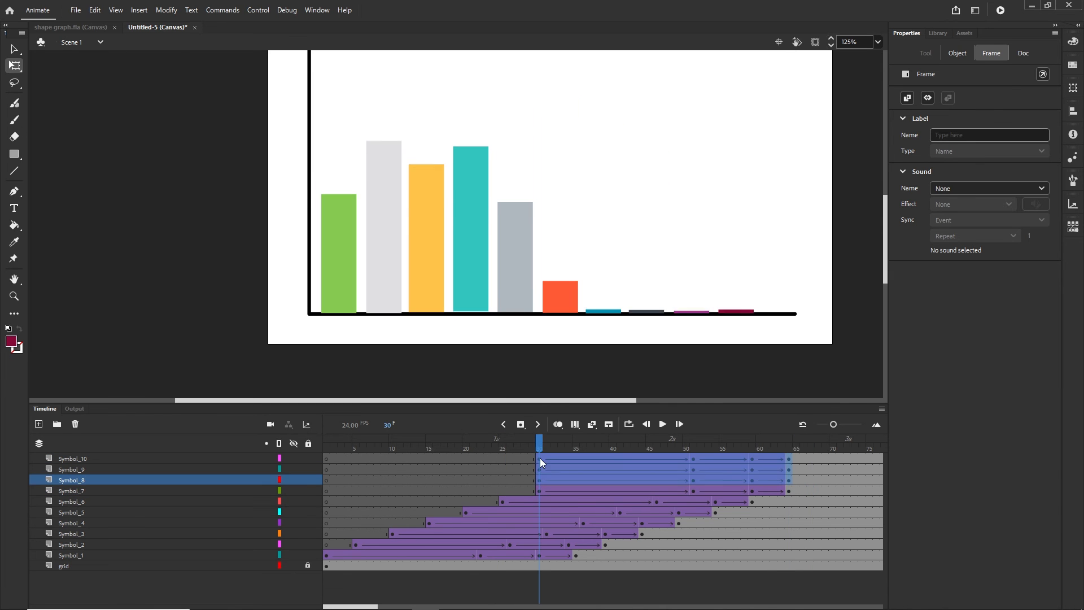
{"action": "left_click_drag", "start_coordinate": [540, 459], "coordinate": [578, 456]}
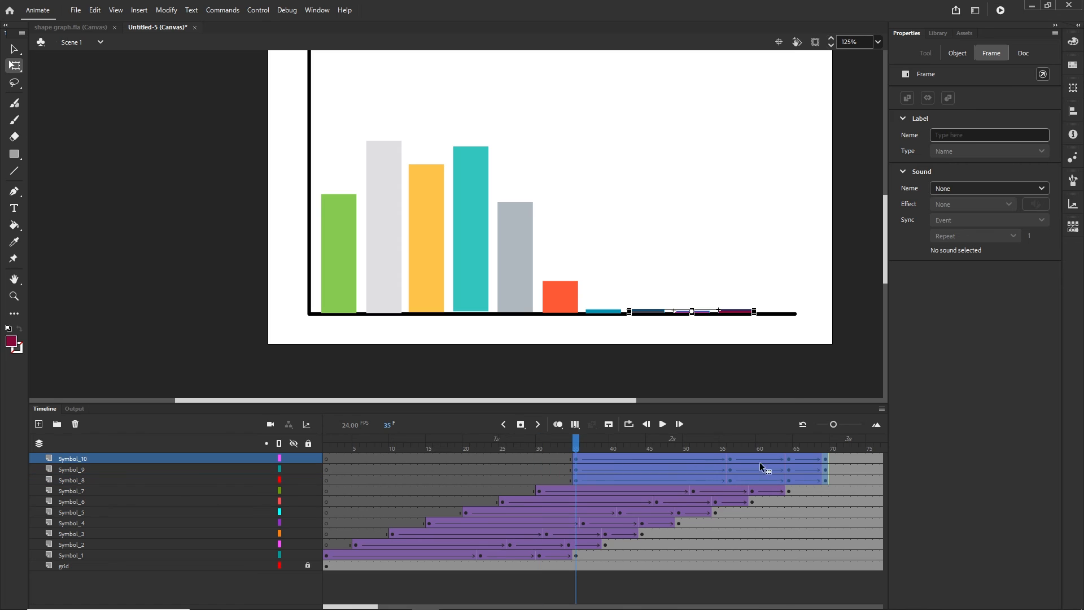
{"action": "left_click", "coordinate": [852, 478]}
{"action": "left_click", "coordinate": [826, 471]}
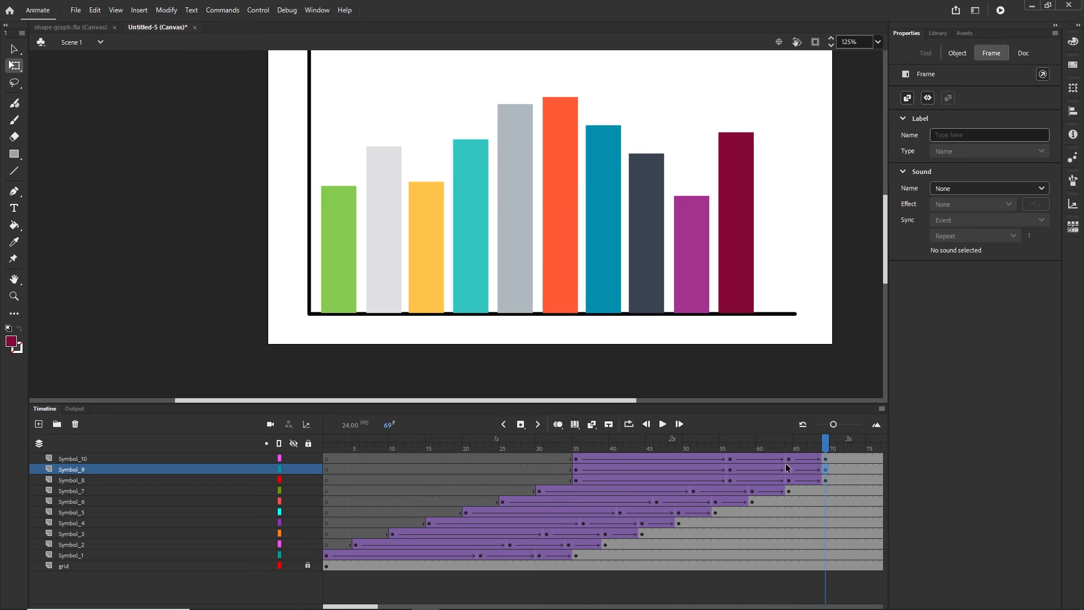
{"action": "left_click", "coordinate": [575, 460], "text": "shift"}
{"action": "left_click_drag", "start_coordinate": [576, 456], "coordinate": [613, 455]}
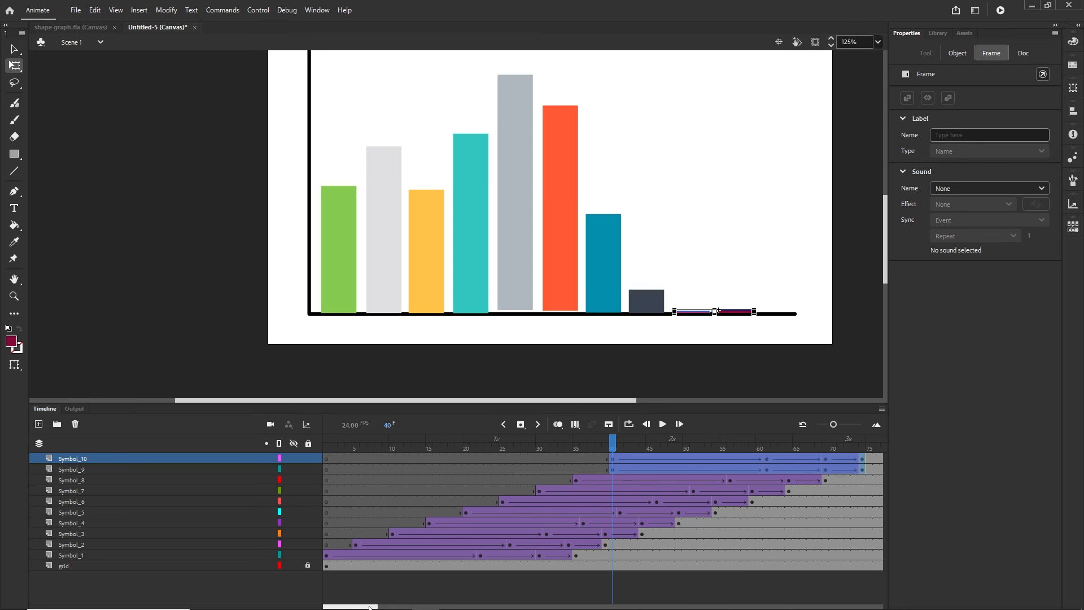
Delay the last bar's animation to start at frame 45
{"action": "left_click_drag", "start_coordinate": [370, 607], "coordinate": [385, 607]}
{"action": "left_click", "coordinate": [742, 506]}
{"action": "left_click", "coordinate": [717, 459]}
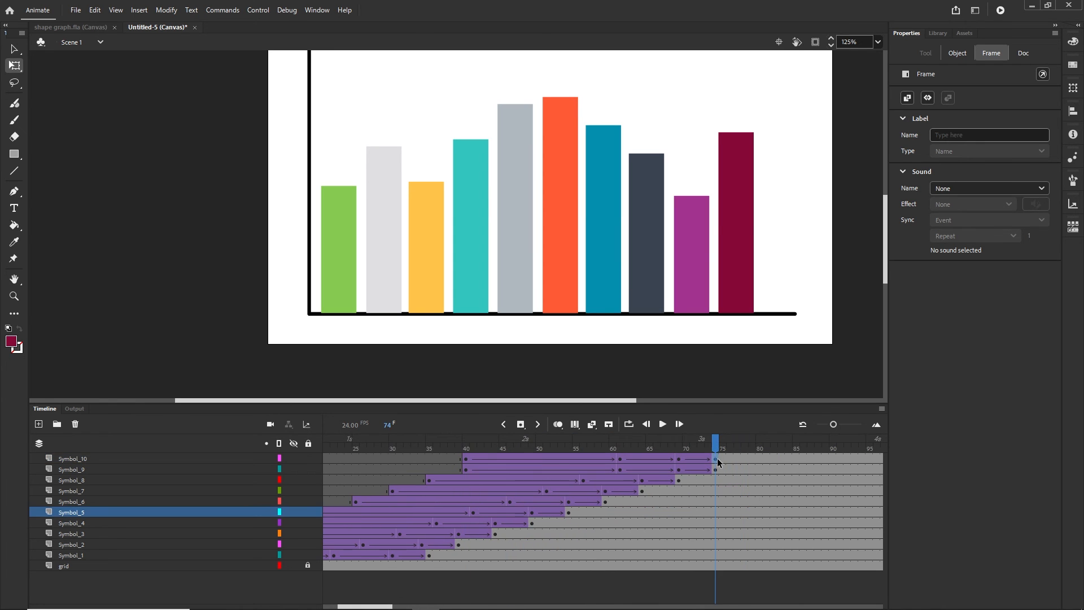
{"action": "left_click", "coordinate": [717, 459]}
{"action": "left_click", "coordinate": [469, 459]}
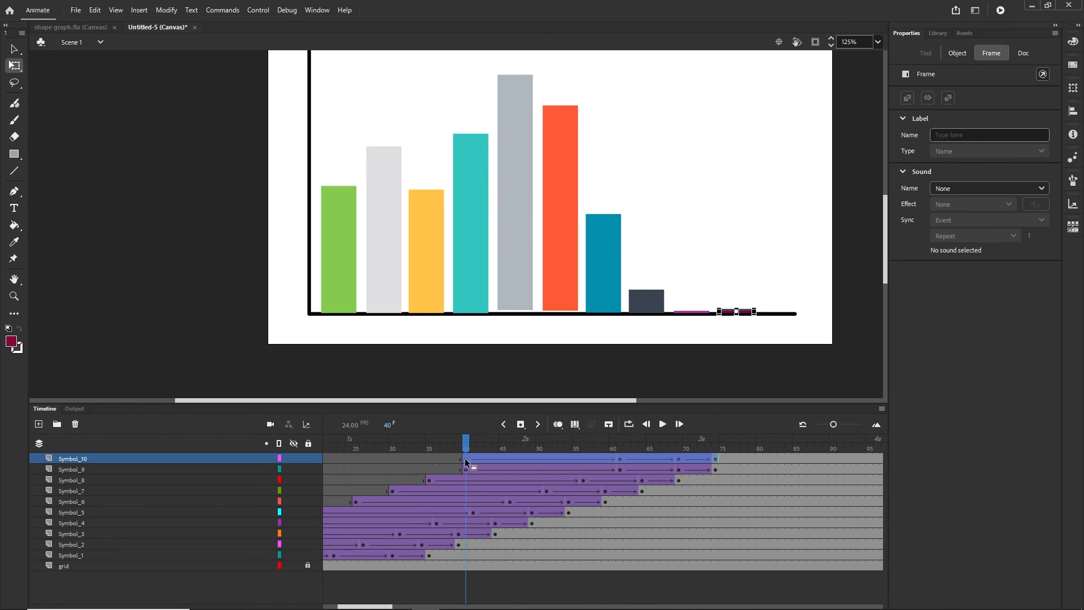
{"action": "left_click_drag", "start_coordinate": [465, 458], "coordinate": [278, 450]}
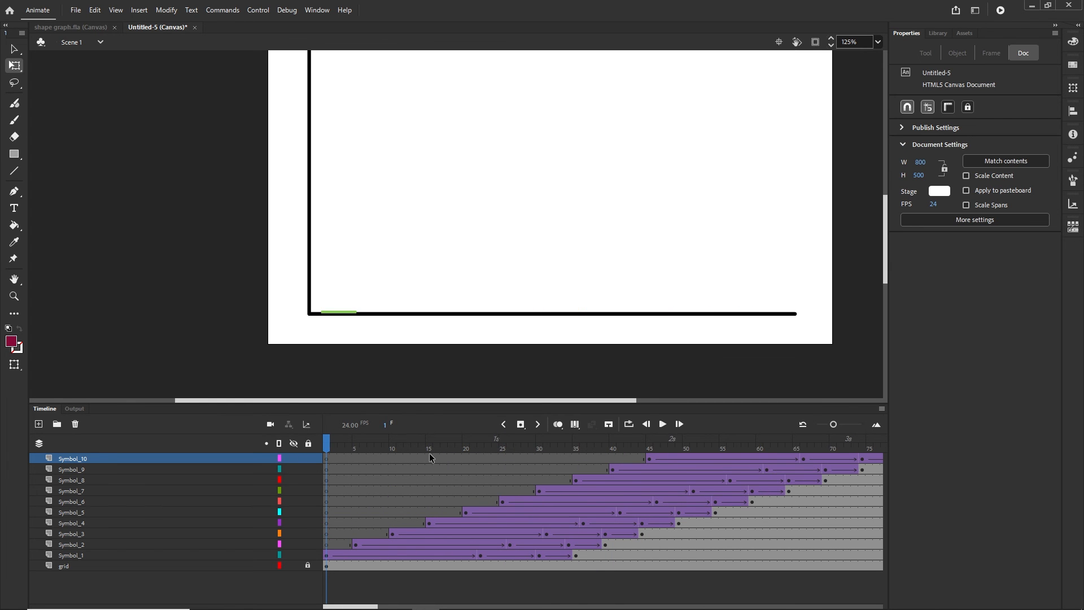
Test-publish the staggered chart in Chrome with Ctrl+Enter, then return to Animate
{"action": "key", "text": "ctrl+Return"}
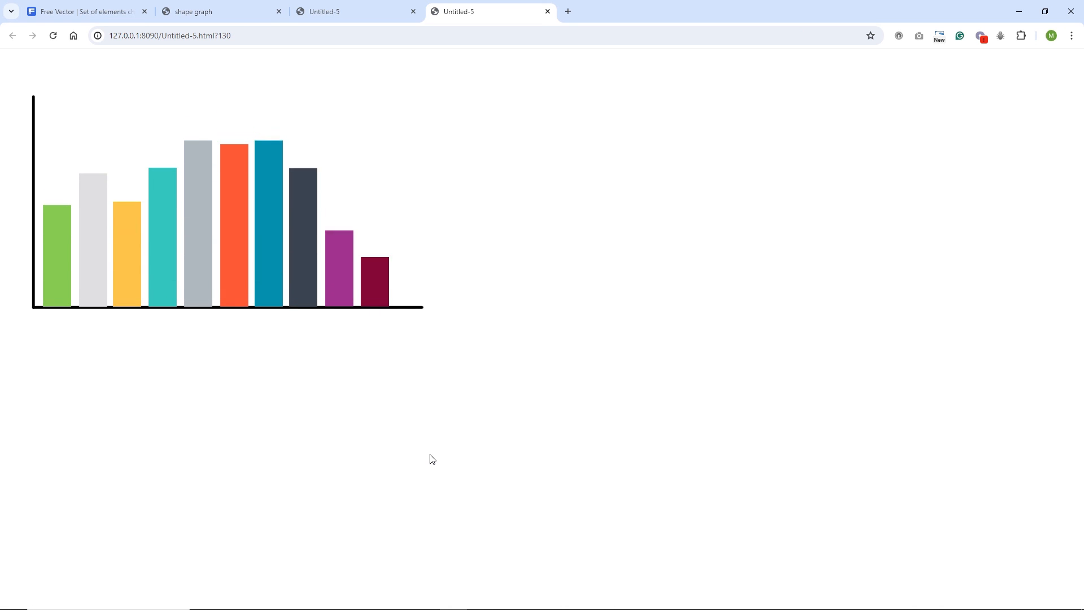
{"action": "mouse_move", "coordinate": [539, 545]}
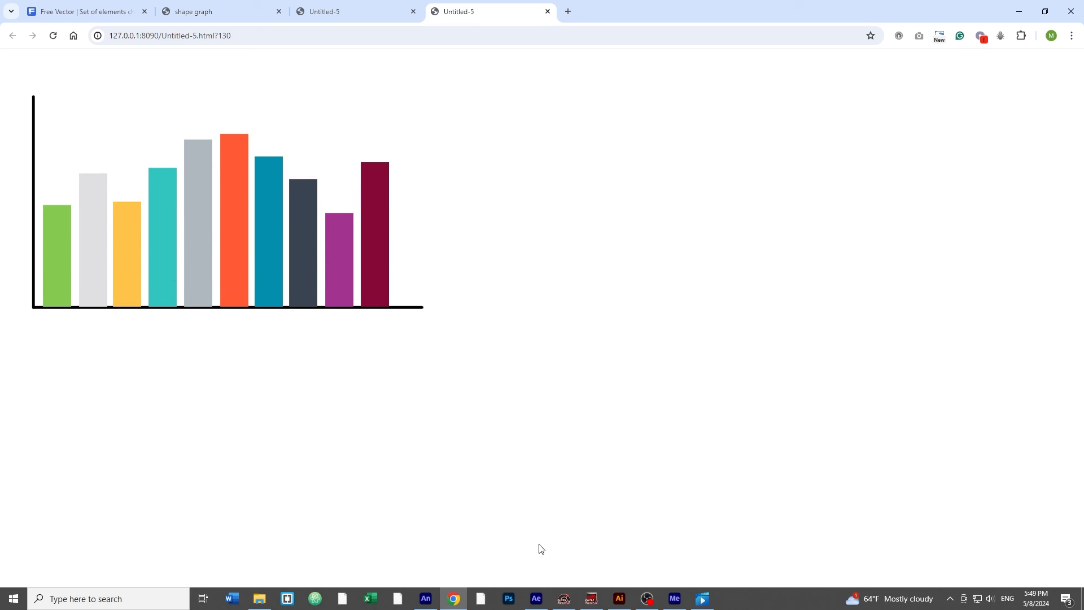
{"action": "left_click", "coordinate": [423, 597]}
{"action": "left_click", "coordinate": [49, 409]}
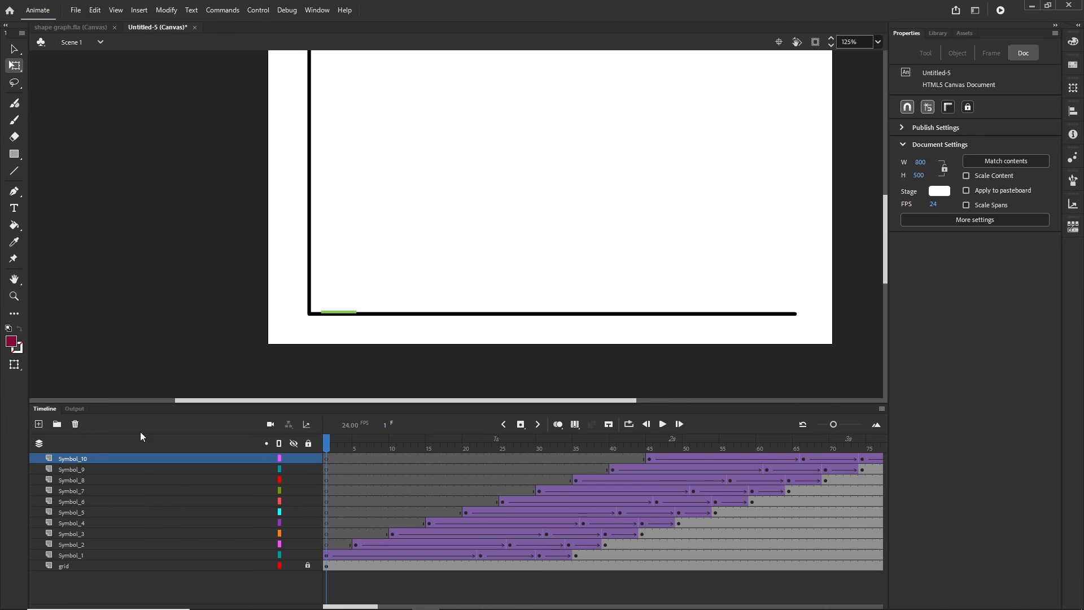
Remove the green bar layer's frames through 200 with Shift+F5 and play the animation
{"action": "left_click", "coordinate": [581, 555]}
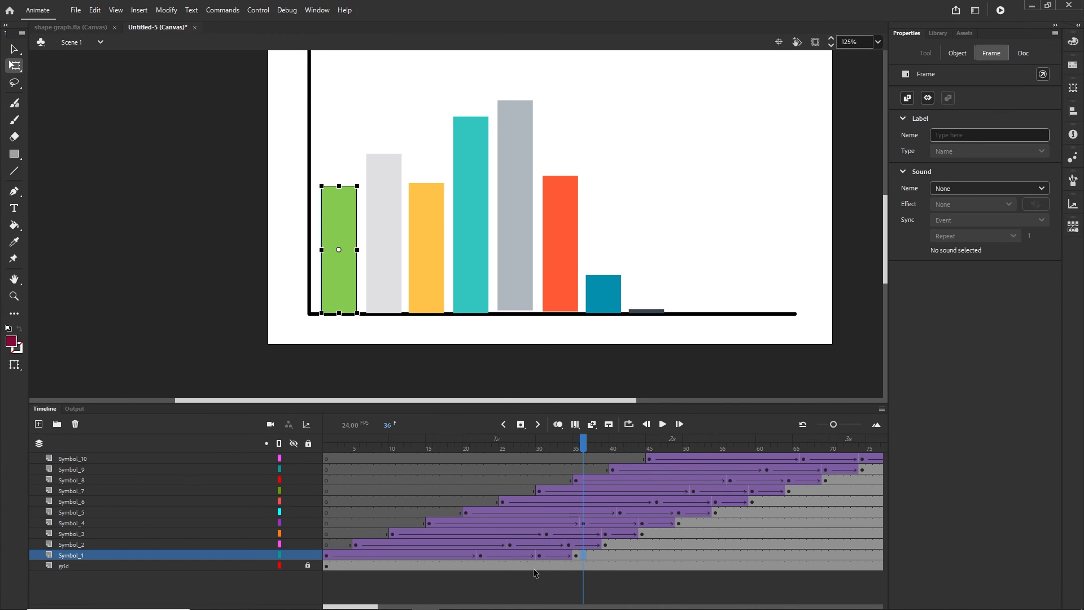
{"action": "left_click_drag", "start_coordinate": [368, 607], "coordinate": [475, 607]}
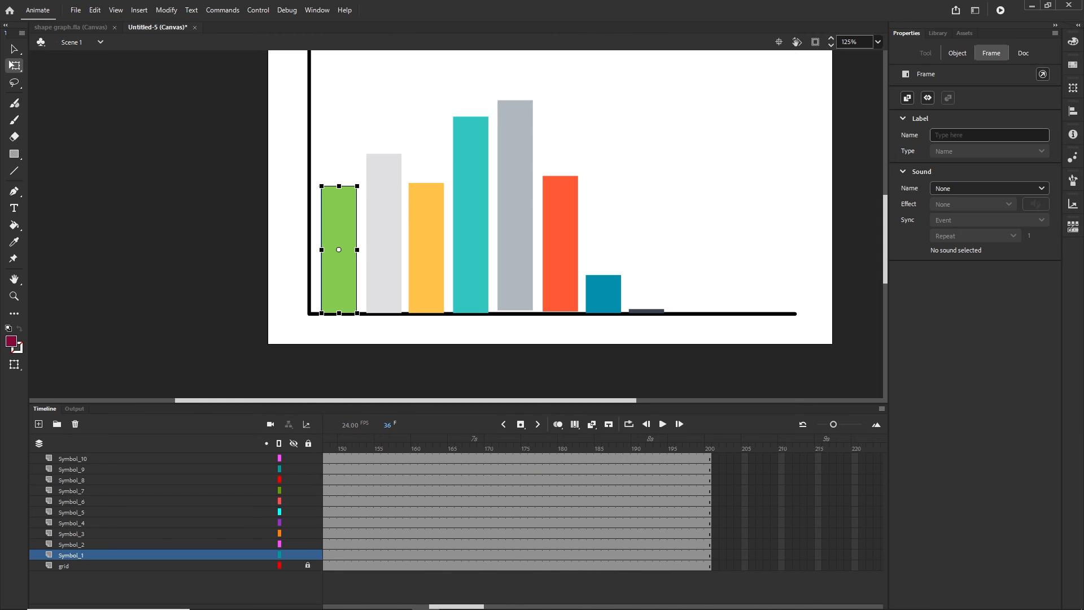
{"action": "left_click", "coordinate": [710, 555]}
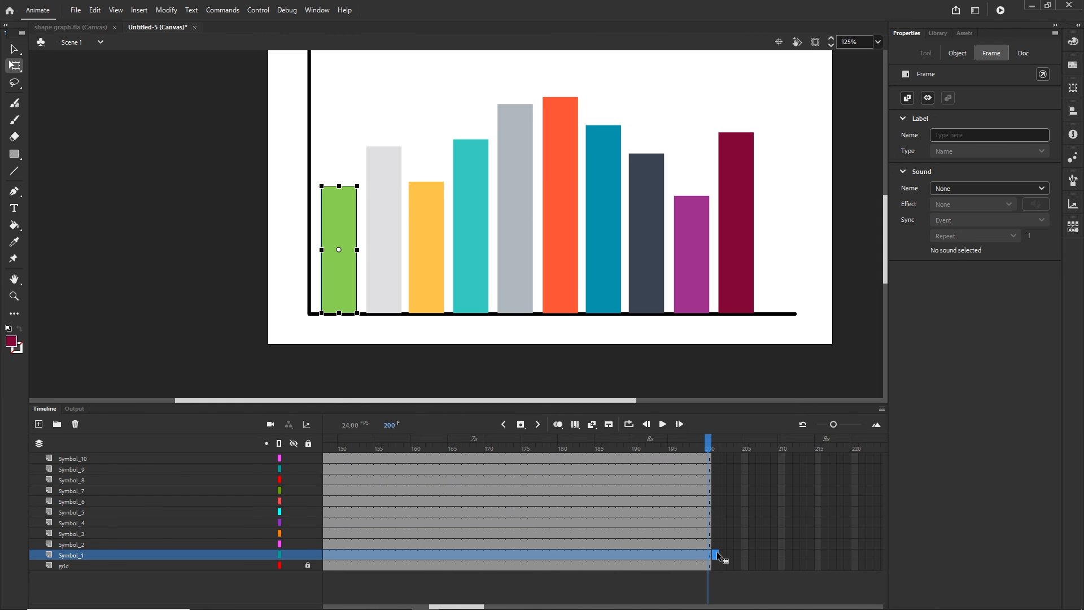
{"action": "key", "text": "shift+F5"}
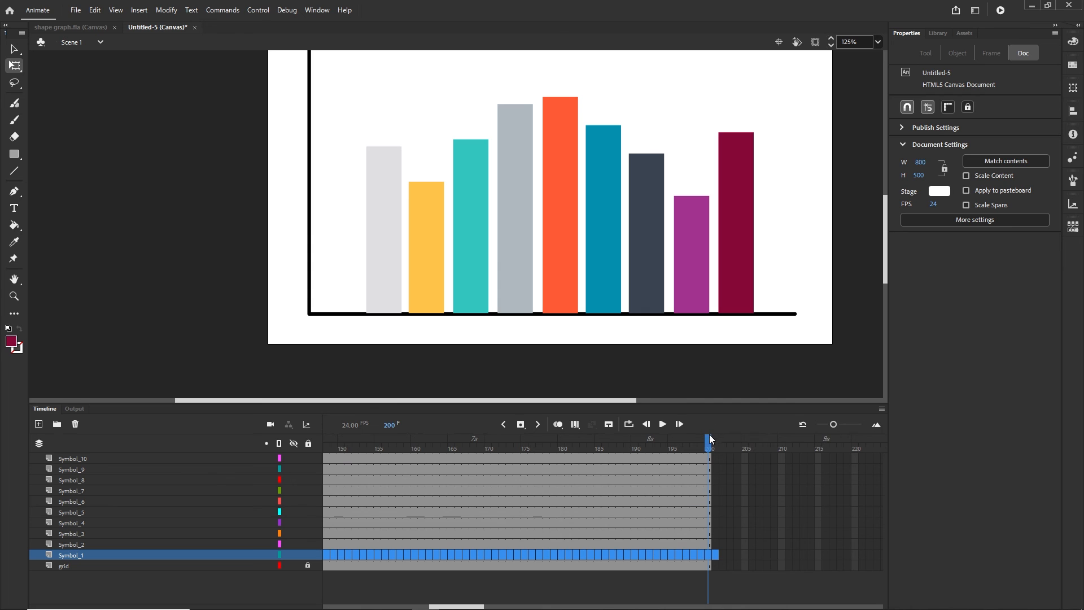
{"action": "left_click_drag", "start_coordinate": [709, 438], "coordinate": [432, 442]}
{"action": "key", "text": "Return"}
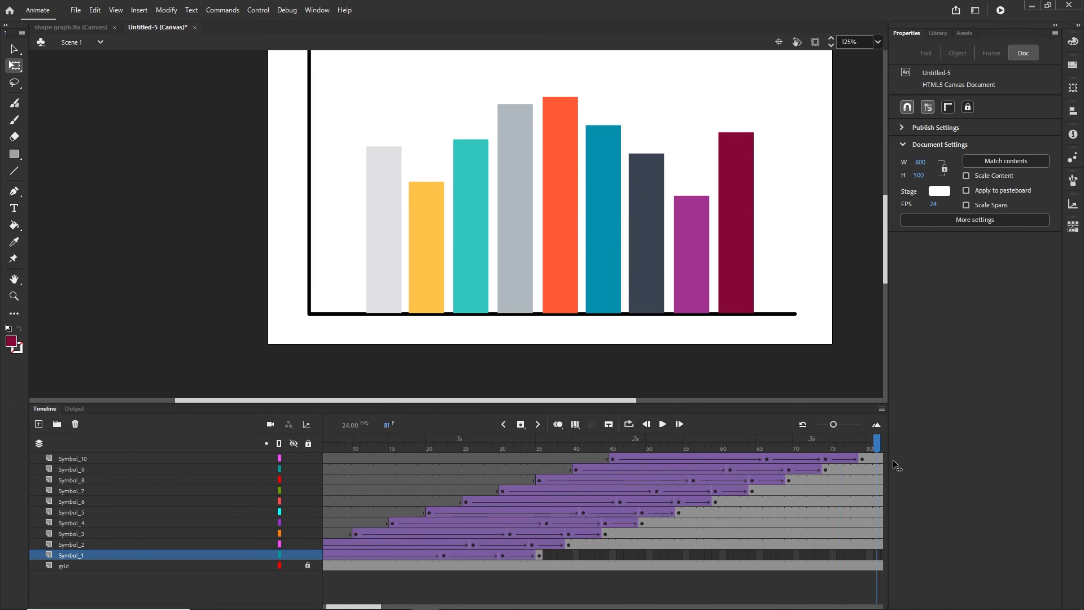
Insert a keyframe at frame 98 and fit frames 100–250 in the timeline view
{"action": "left_click", "coordinate": [784, 554]}
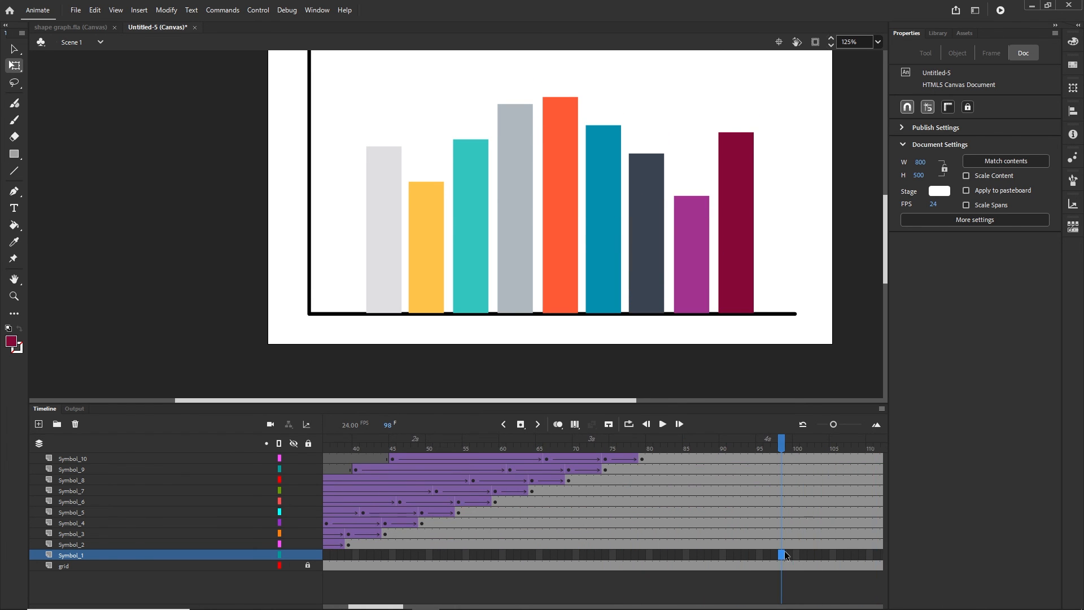
{"action": "key", "text": "F6"}
{"action": "left_click_drag", "start_coordinate": [785, 441], "coordinate": [466, 424]}
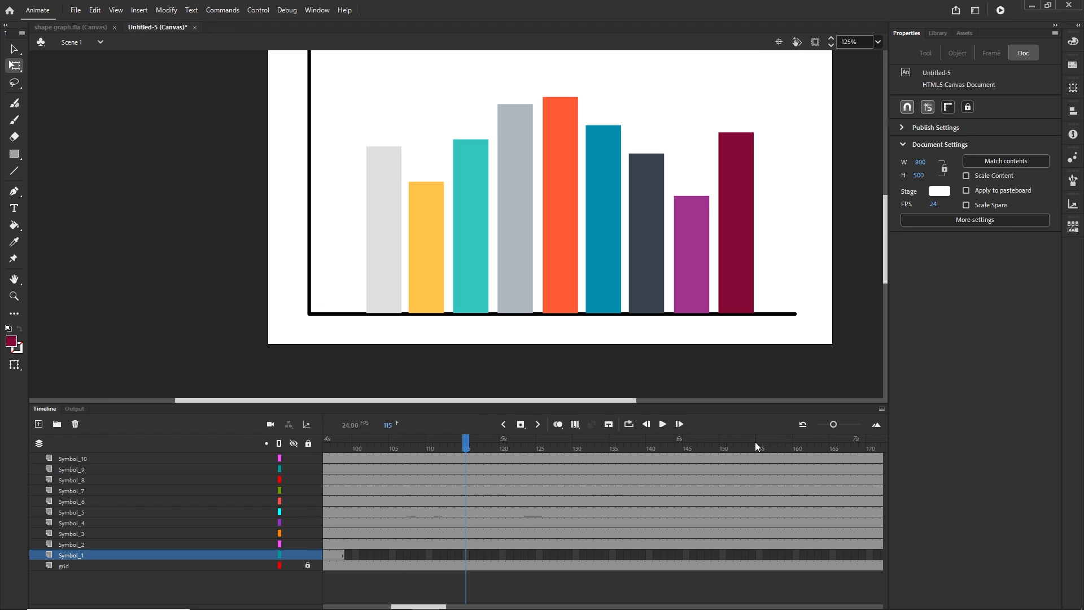
{"action": "mouse_move", "coordinate": [835, 424]}
{"action": "left_mouse_down"}
{"action": "mouse_move", "coordinate": [845, 424]}
{"action": "mouse_move", "coordinate": [824, 426]}
{"action": "left_mouse_up"}
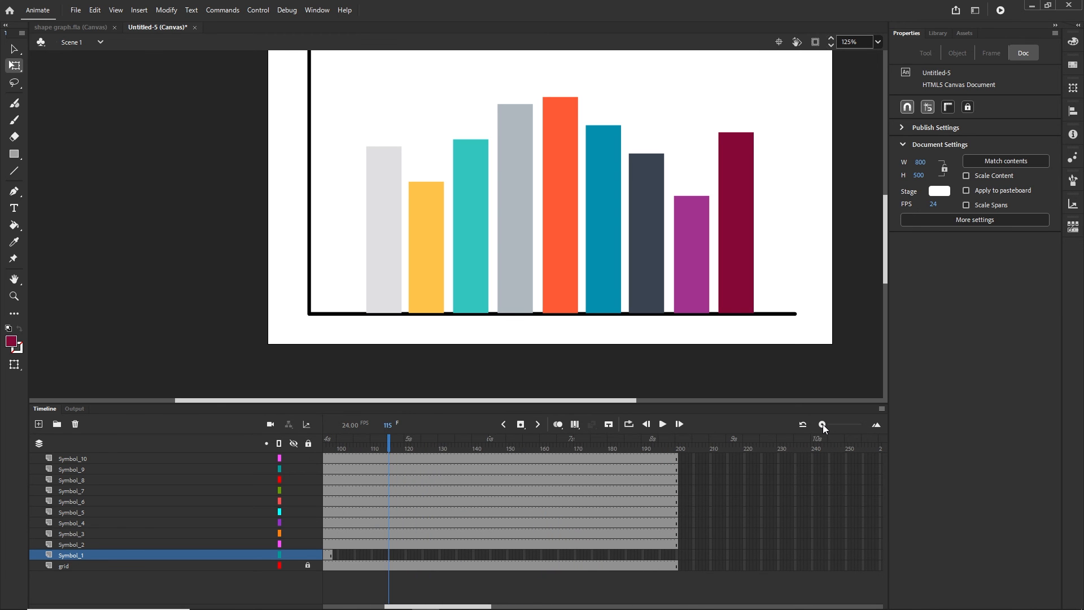
Remove all frames from 110 onward on every layer with Shift+F5
{"action": "left_click", "coordinate": [372, 458]}
{"action": "left_click", "coordinate": [708, 565], "text": "shift"}
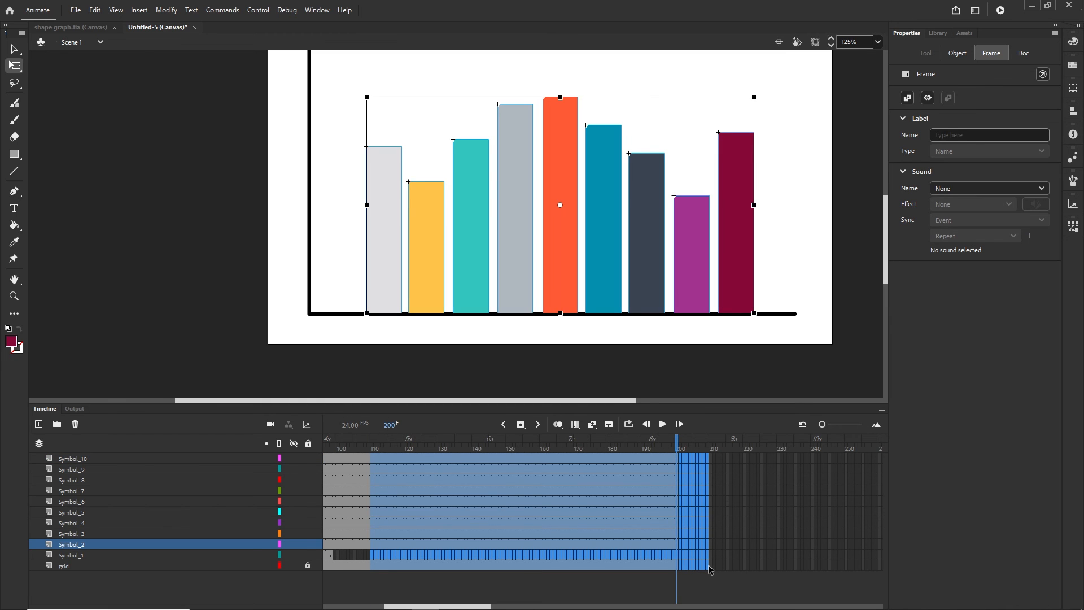
{"action": "key", "text": "shift+F5"}
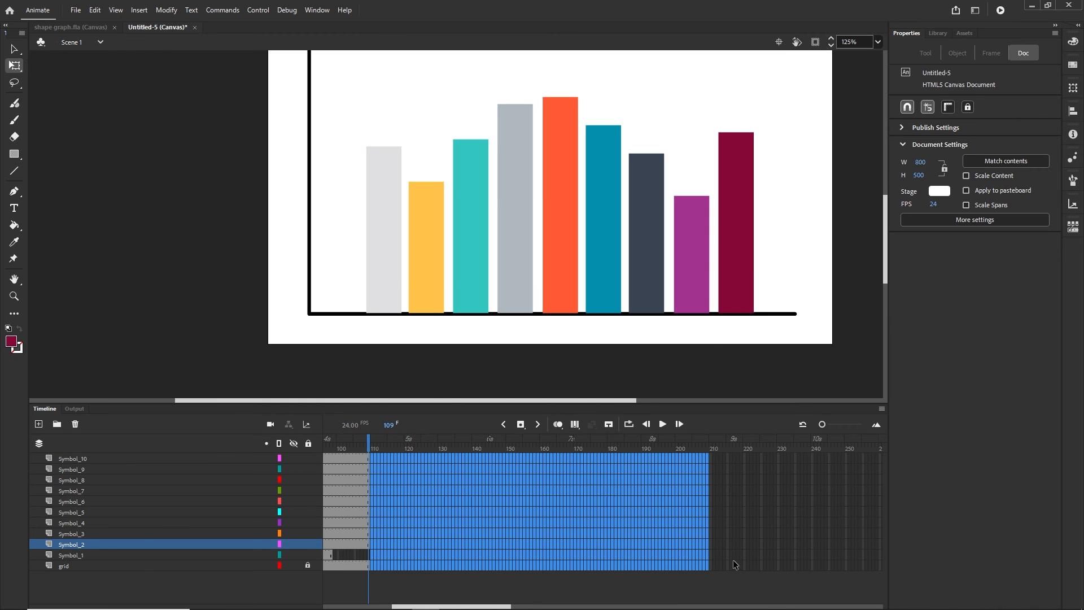
{"action": "right_click", "coordinate": [506, 529]}
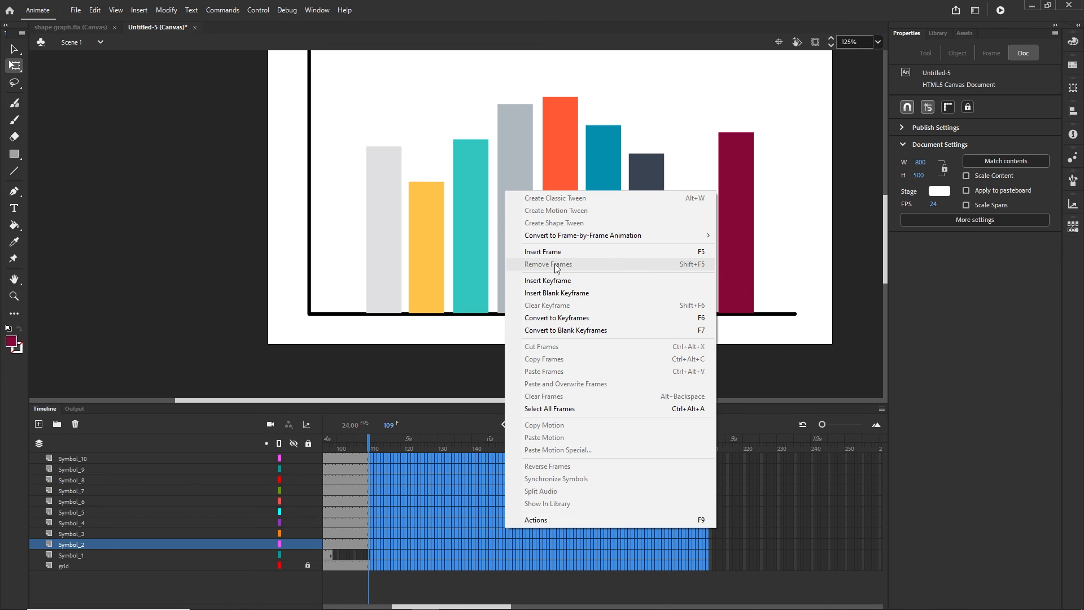
{"action": "left_click", "coordinate": [809, 533]}
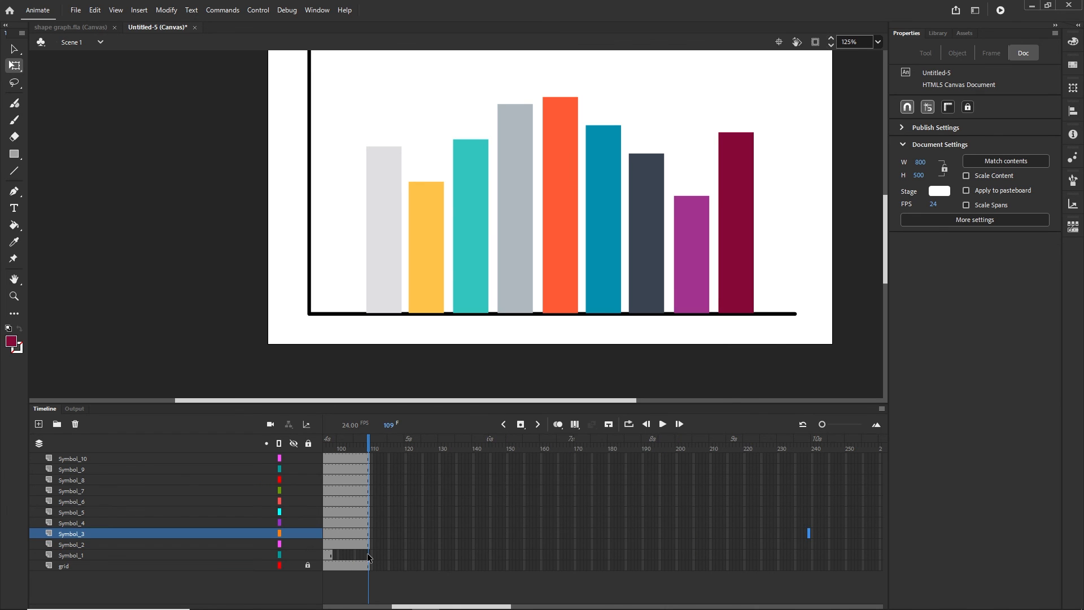
Extend the green bar's layer to frame 109 and all layers to frame 119
{"action": "left_click", "coordinate": [369, 555]}
{"action": "key", "text": "F5"}
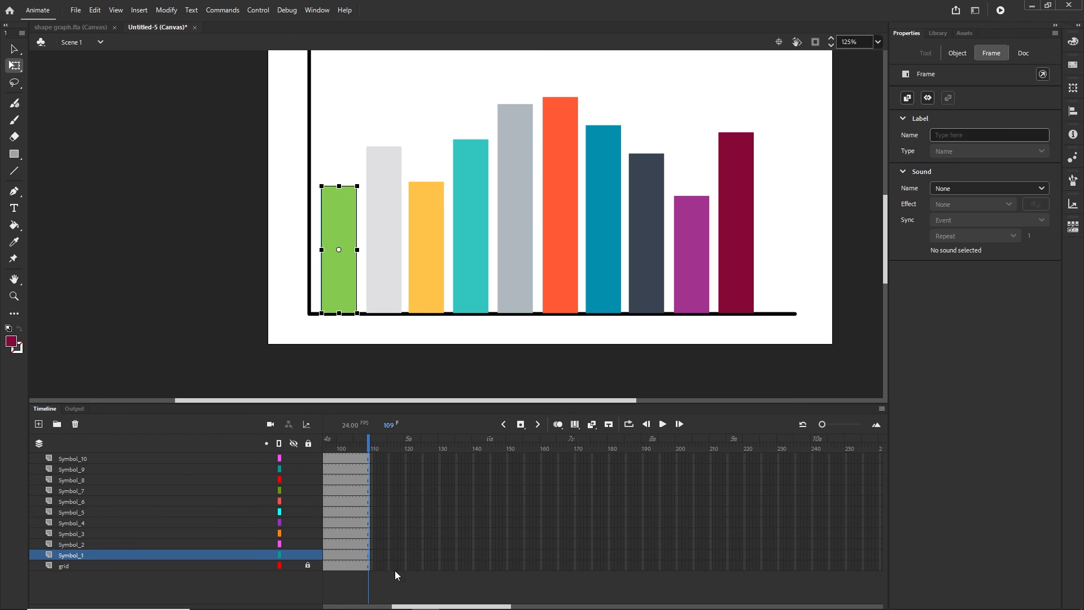
{"action": "left_click", "coordinate": [399, 566]}
{"action": "left_click", "coordinate": [402, 456], "text": "shift"}
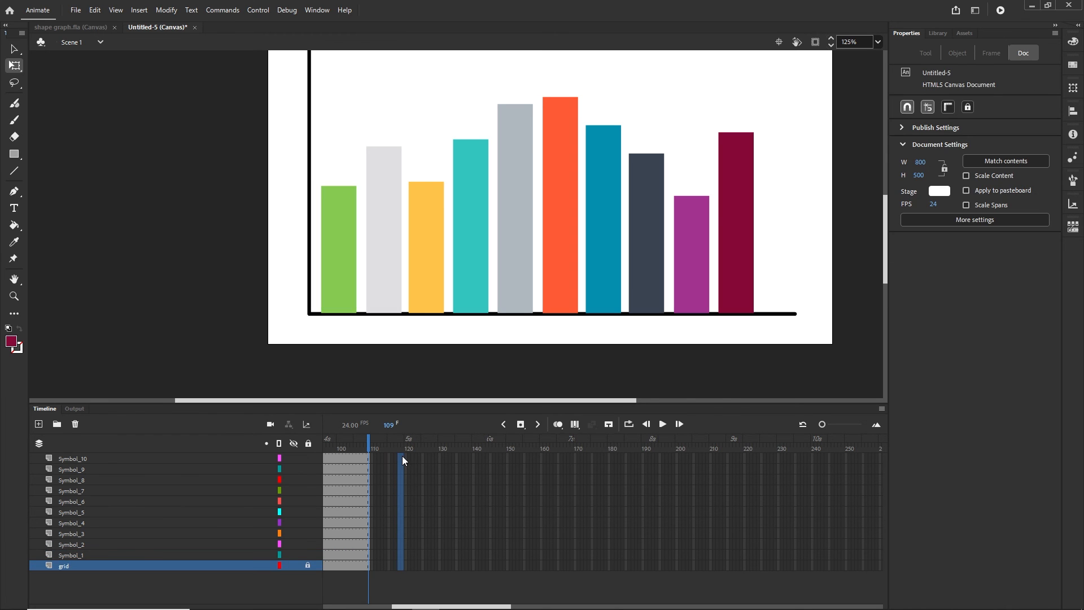
{"action": "key", "text": "F5"}
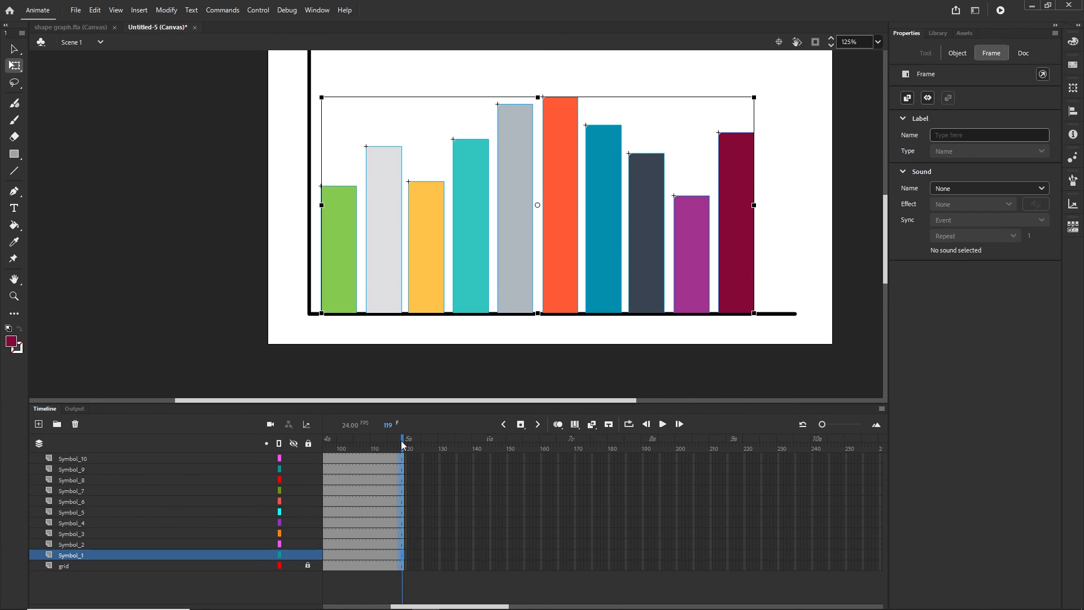
{"action": "left_click_drag", "start_coordinate": [403, 444], "coordinate": [331, 476]}
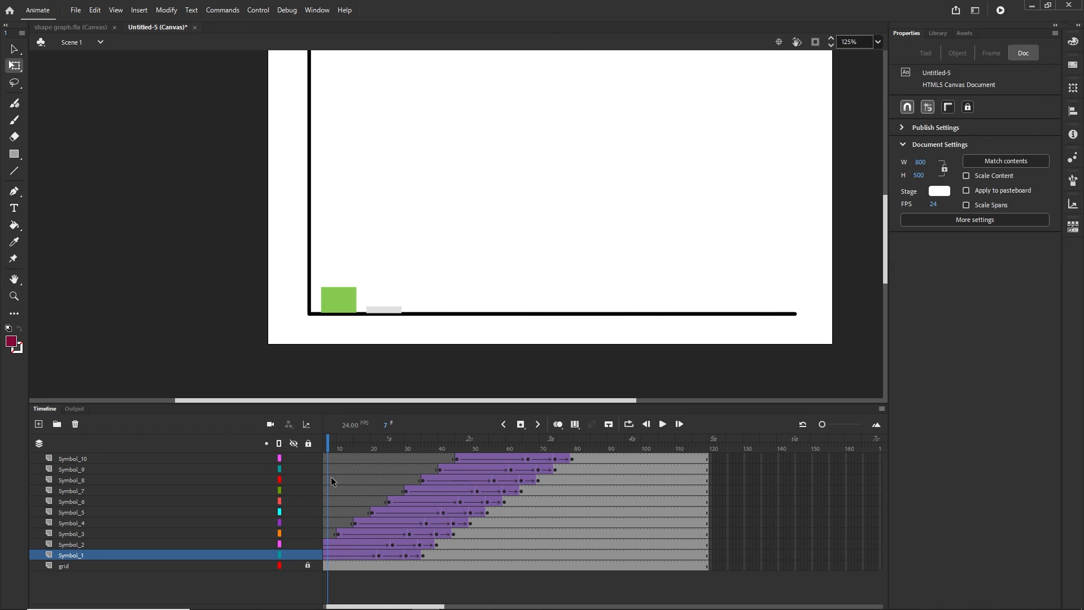
Test the shortened ten-bar chart in a Chrome tab, then return to Animate
{"action": "key", "text": "ctrl+Return"}
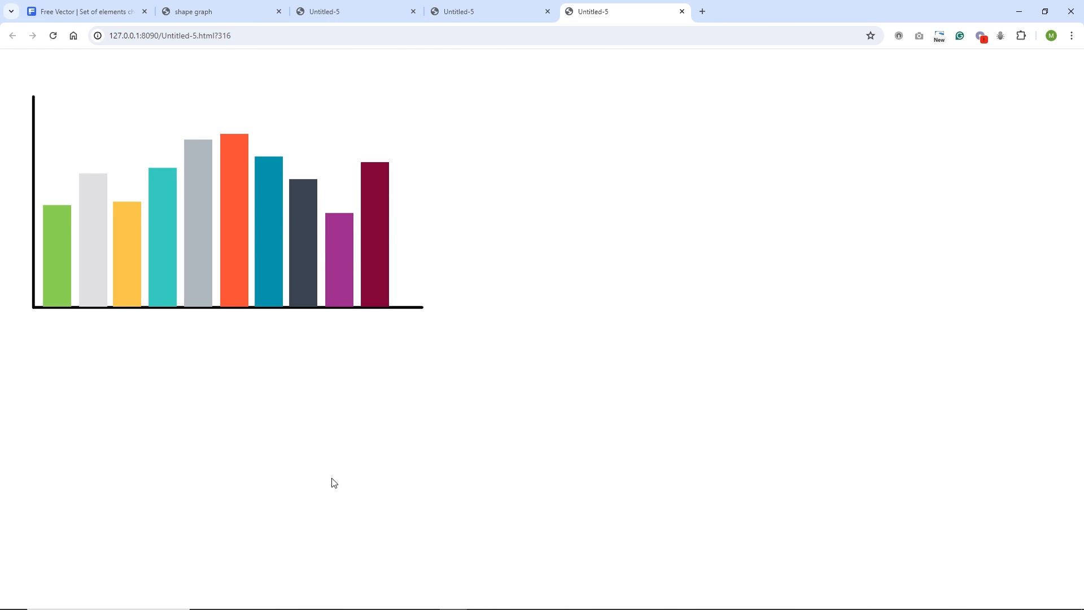
{"action": "left_click", "coordinate": [425, 600]}
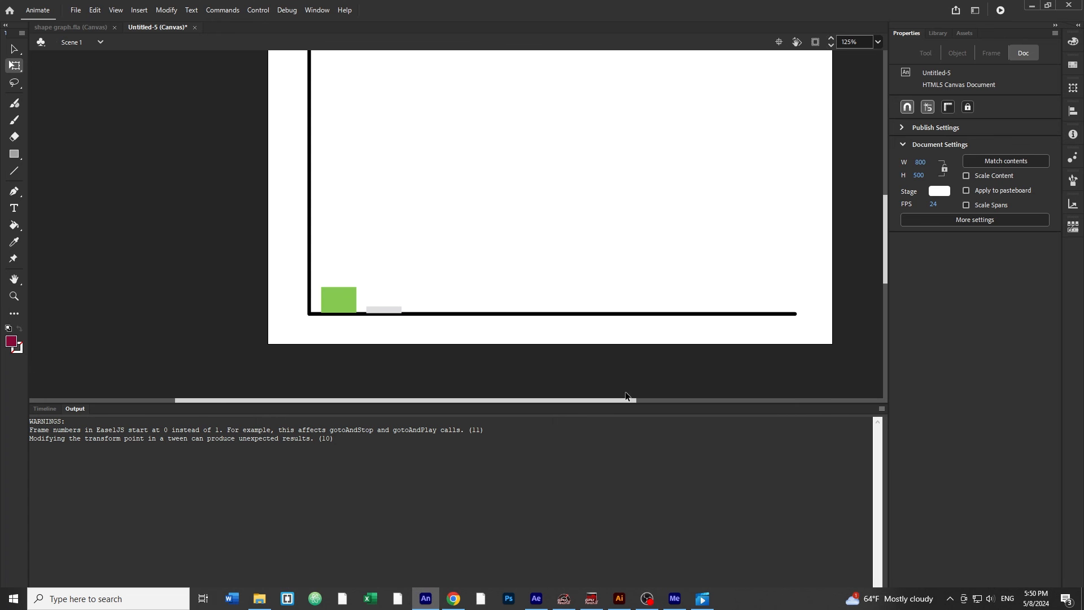
Change the stage background to pale blue #E3EEFC and publish a fresh browser preview
{"action": "left_click", "coordinate": [44, 410]}
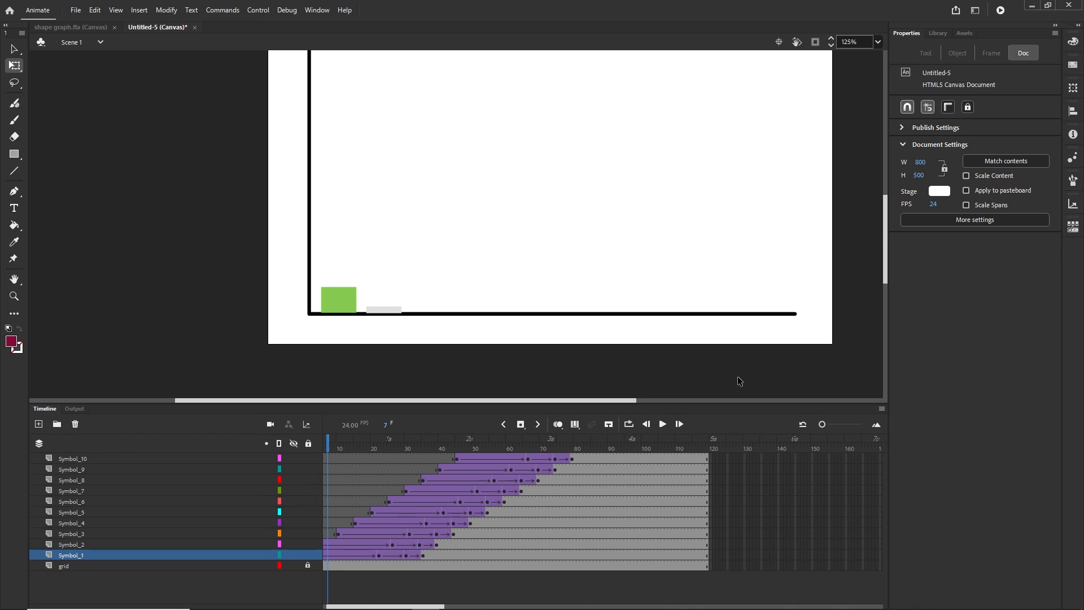
{"action": "left_click", "coordinate": [940, 192]}
{"action": "left_click", "coordinate": [924, 207]}
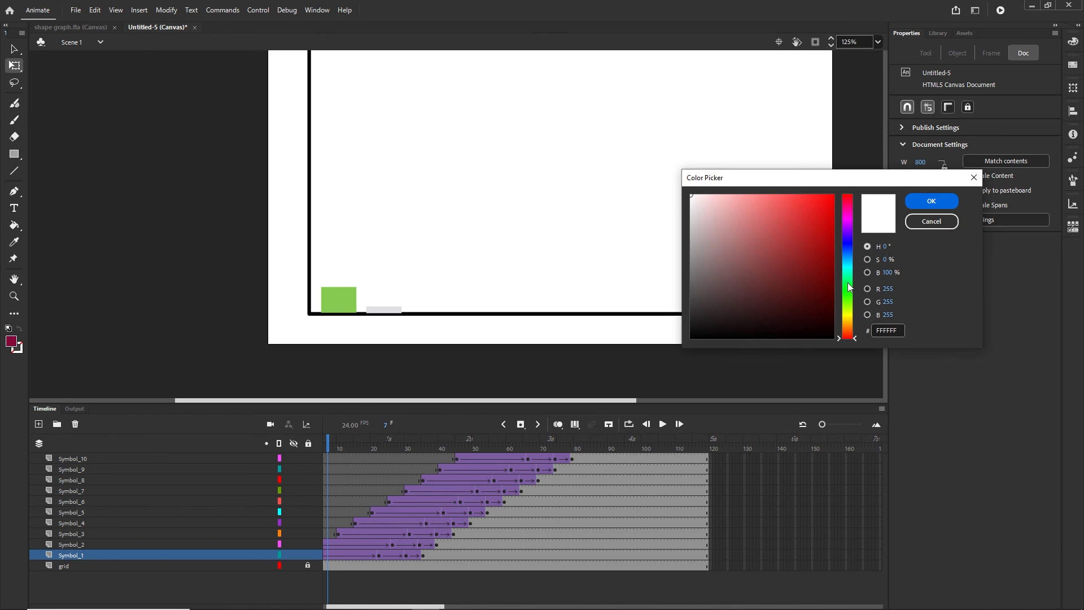
{"action": "left_click", "coordinate": [845, 252]}
{"action": "left_click", "coordinate": [704, 196]}
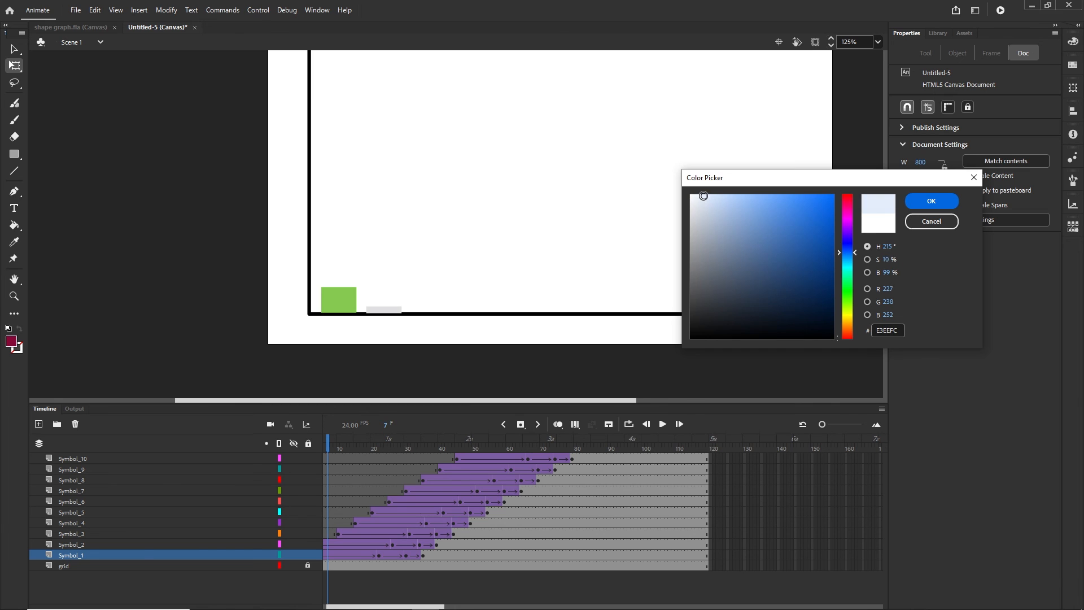
{"action": "left_click", "coordinate": [932, 201]}
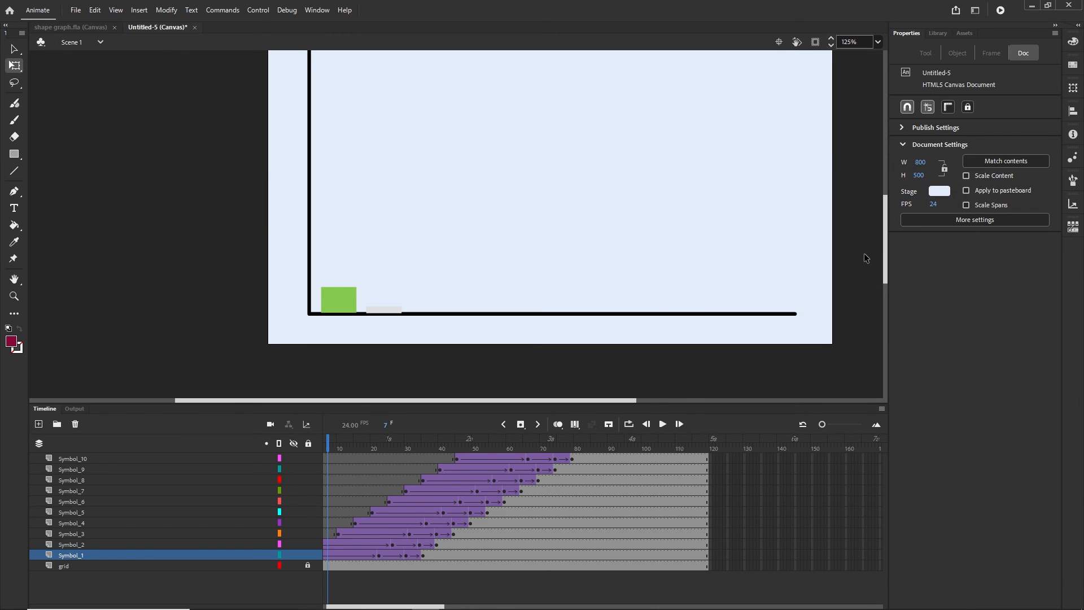
{"action": "key", "text": "ctrl+Return"}
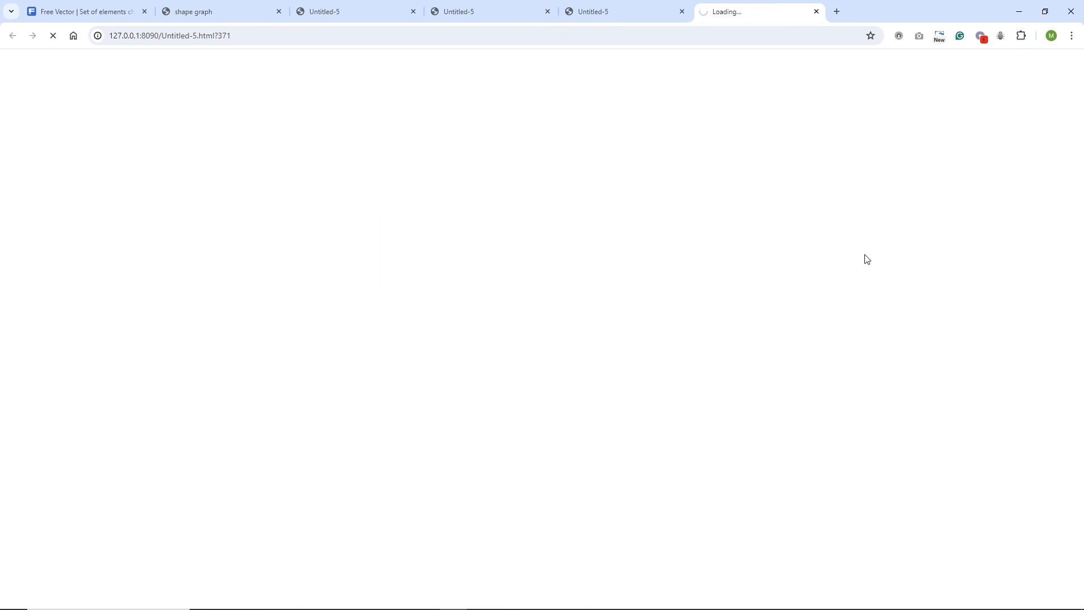
Close the extra Untitled-5 preview tabs and re-publish to watch bars grow on the pale blue stage
{"action": "left_click", "coordinate": [816, 13]}
{"action": "left_click", "coordinate": [681, 12]}
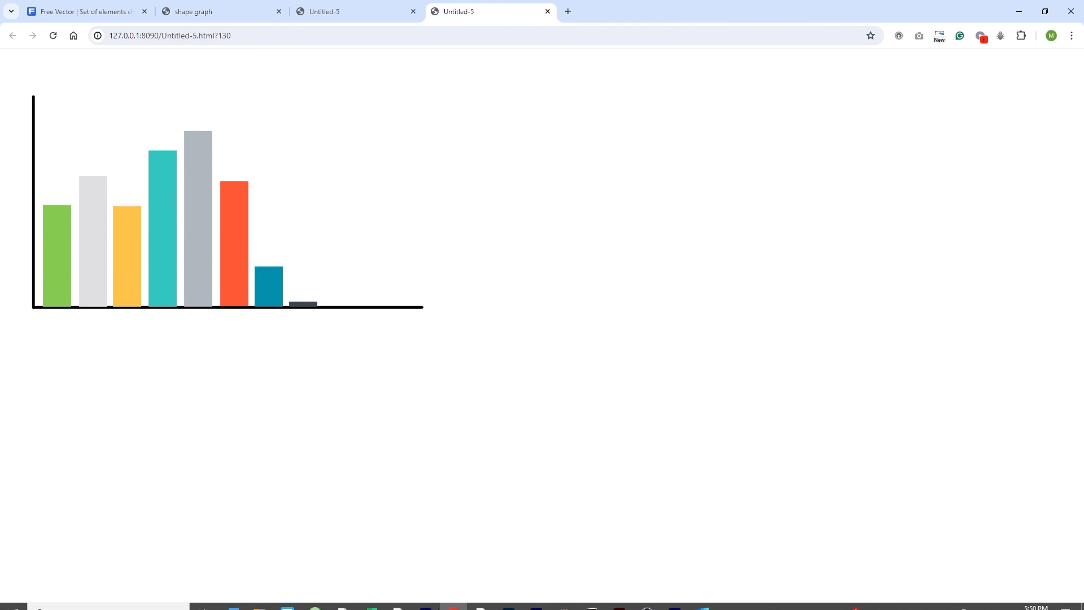
{"action": "key", "text": "alt+Tab"}
{"action": "key", "text": "ctrl+Return"}
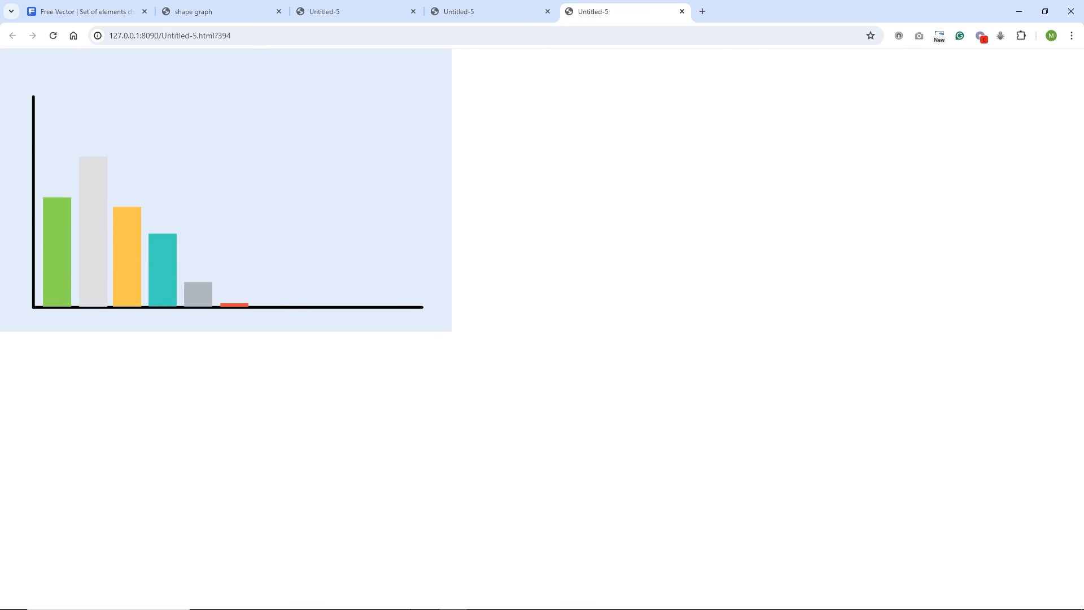
{"action": "left_click", "coordinate": [426, 600]}
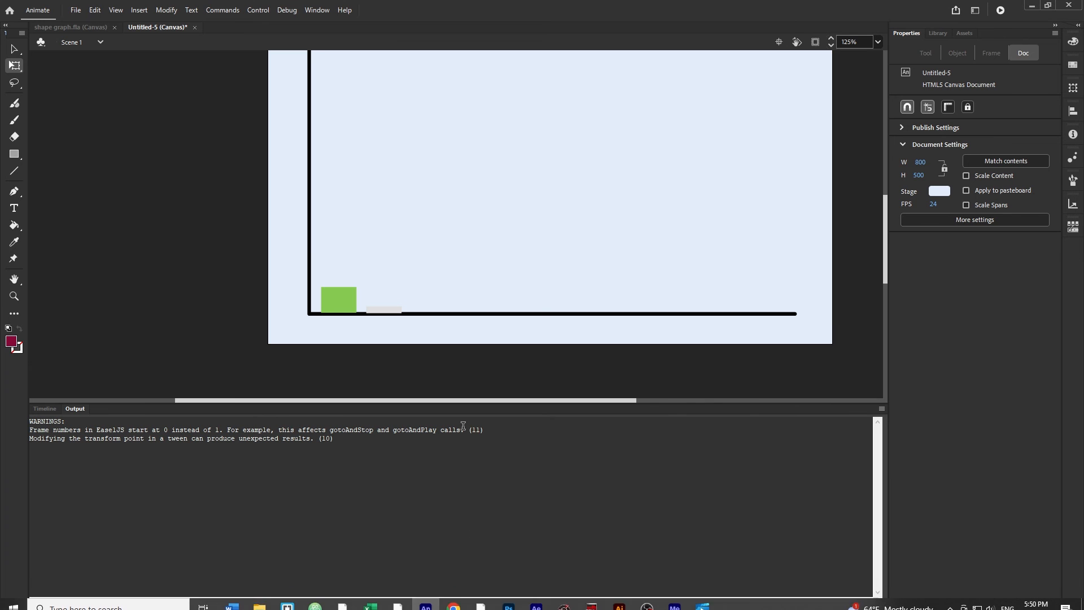